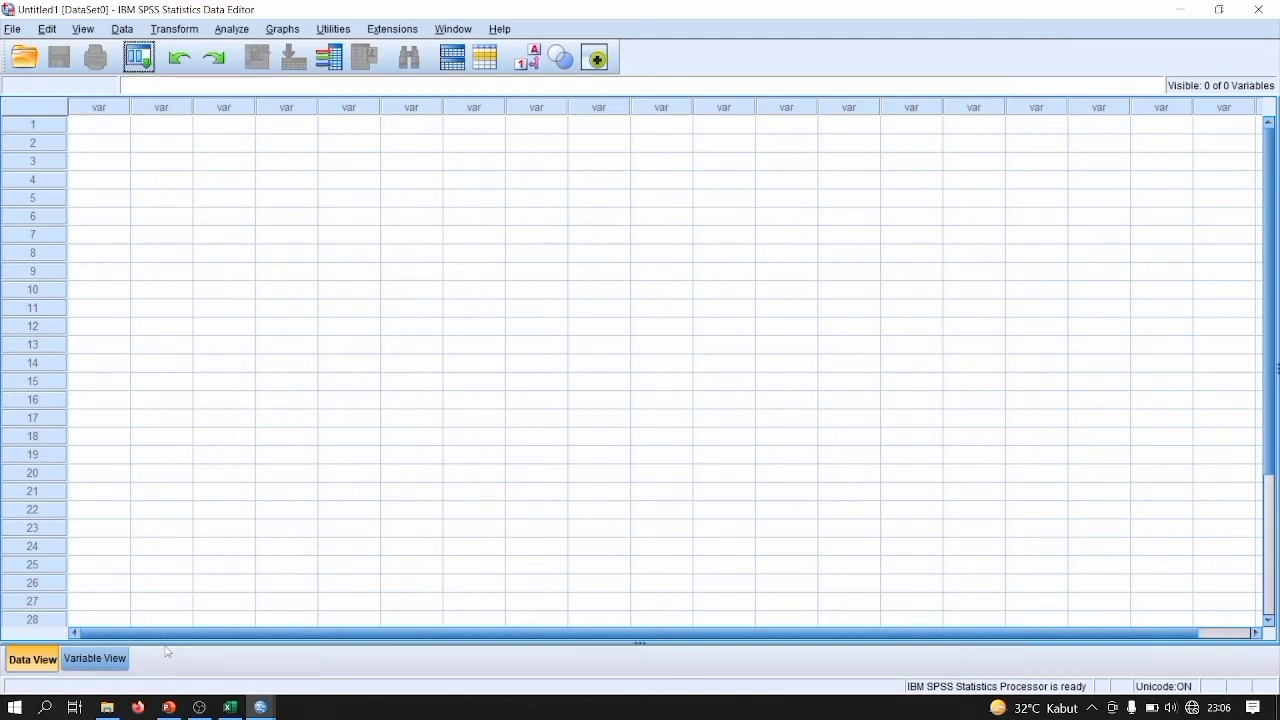
Step: Switch to the Excel workbook and copy the data rows A3:C22 under No.Absen, Kelompok and Nilai on Sheet1
mouse_move(230, 707)
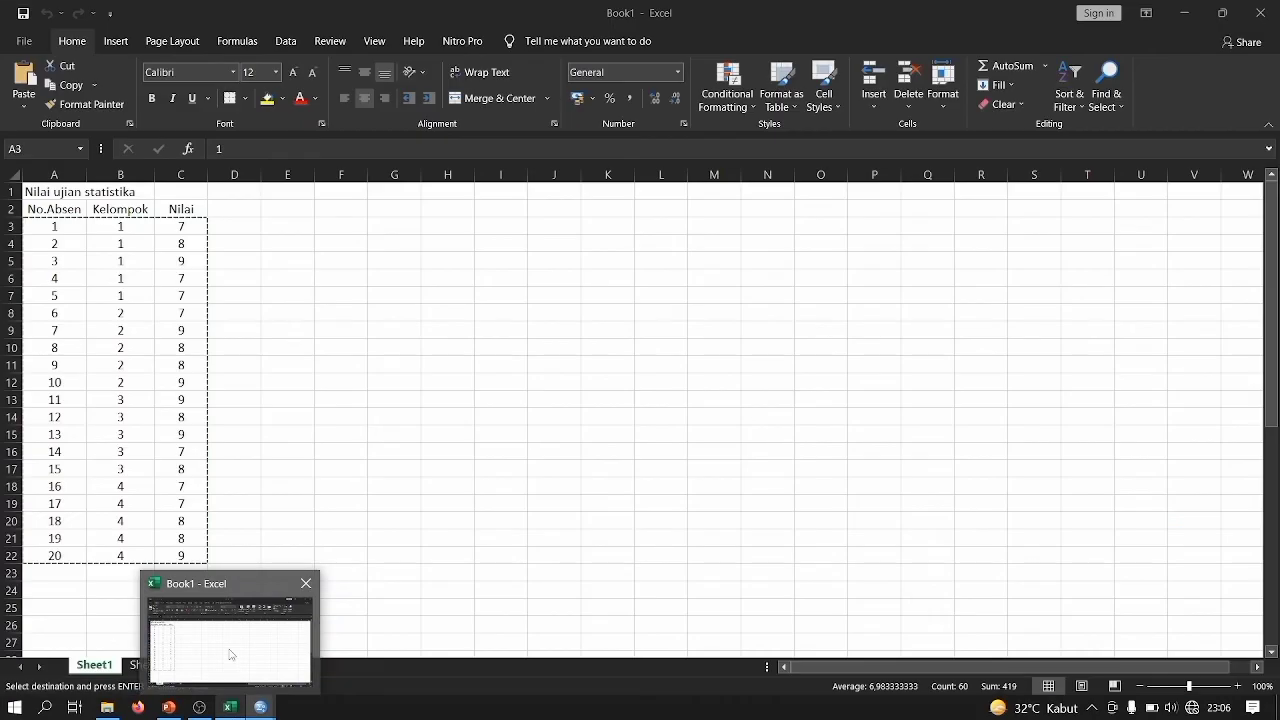
left_click(230, 655)
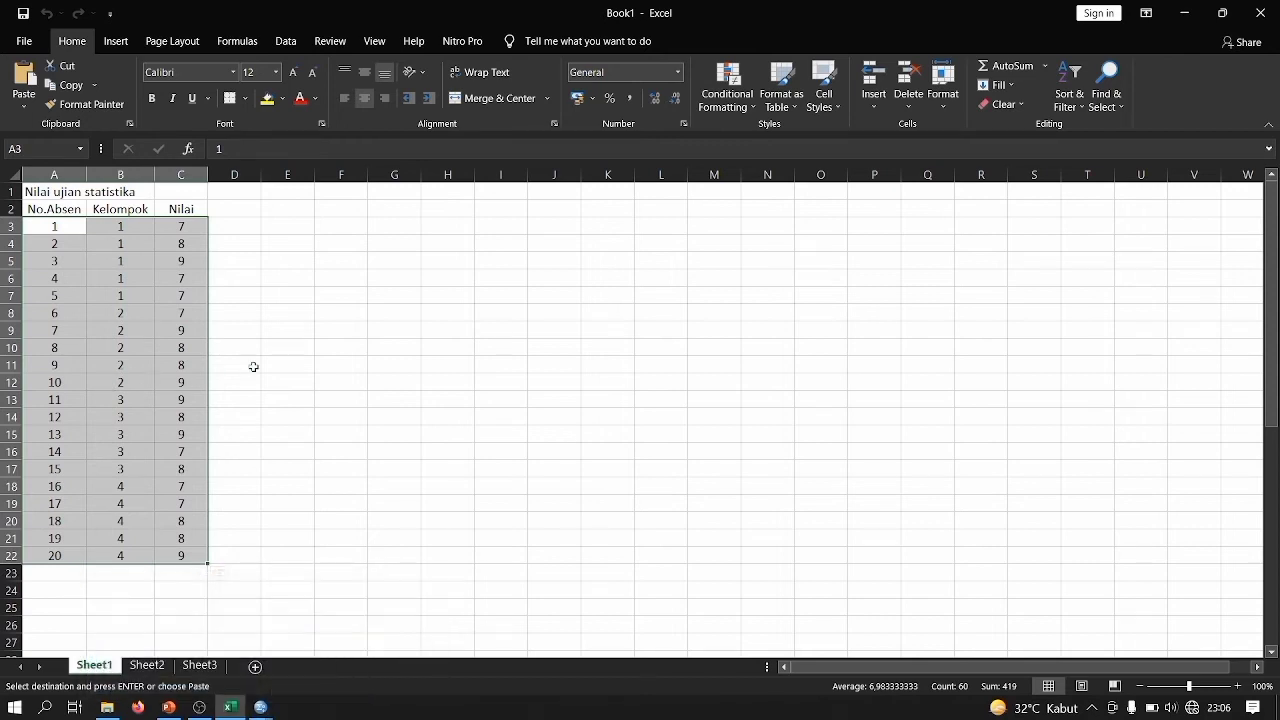
mouse_move(260, 707)
left_click_drag(60, 227, 192, 555)
key("ctrl+c")
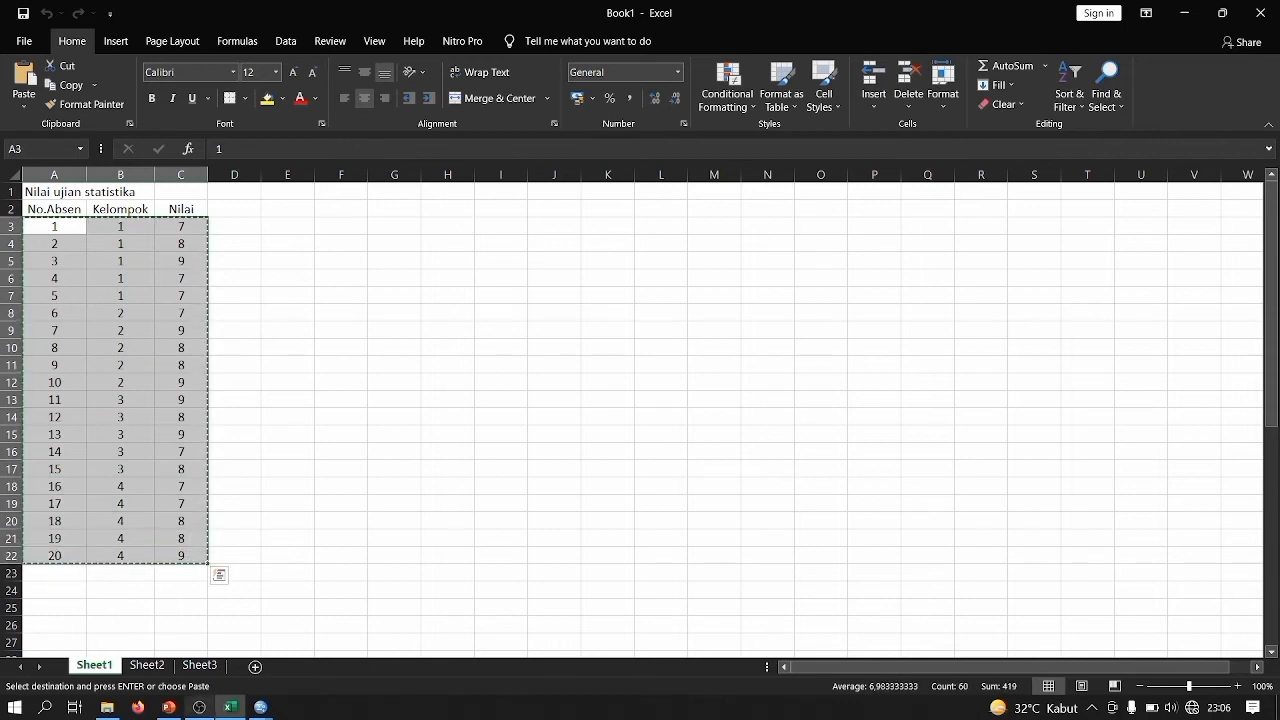
Step: Switch to the untitled SPSS dataset and paste the copied values starting at row 1 of the first column
mouse_move(261, 707)
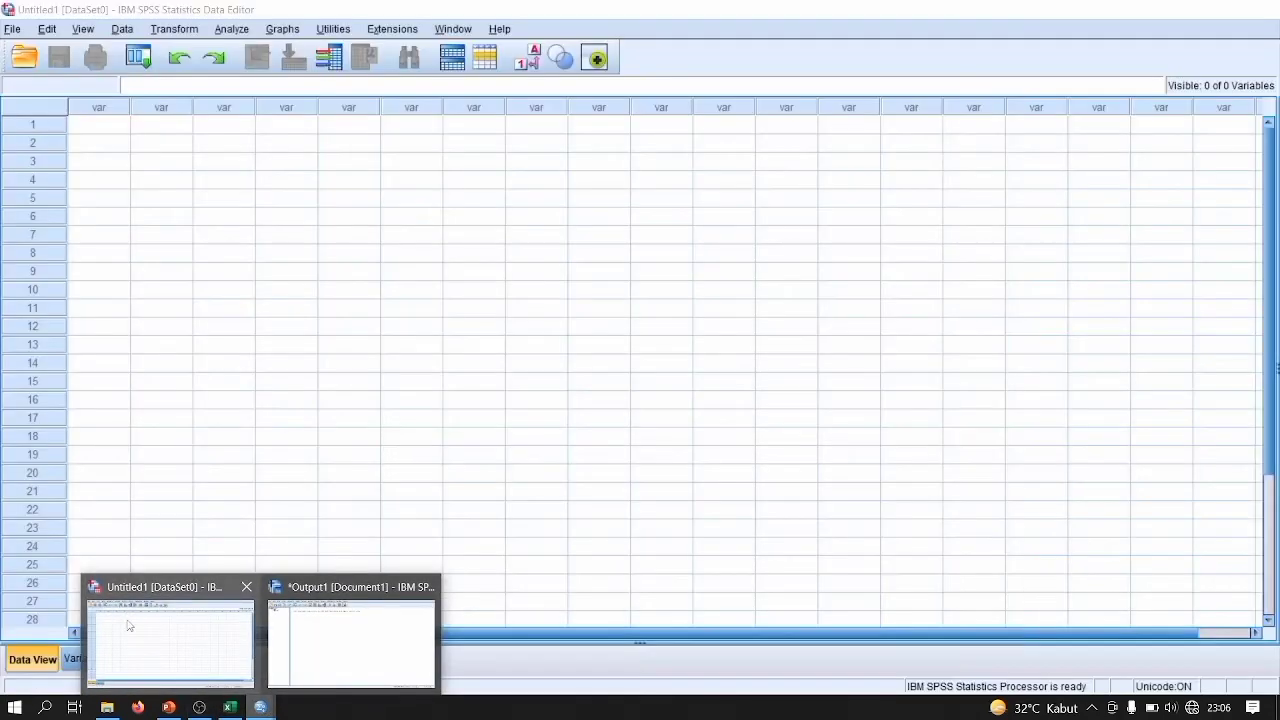
left_click(128, 622)
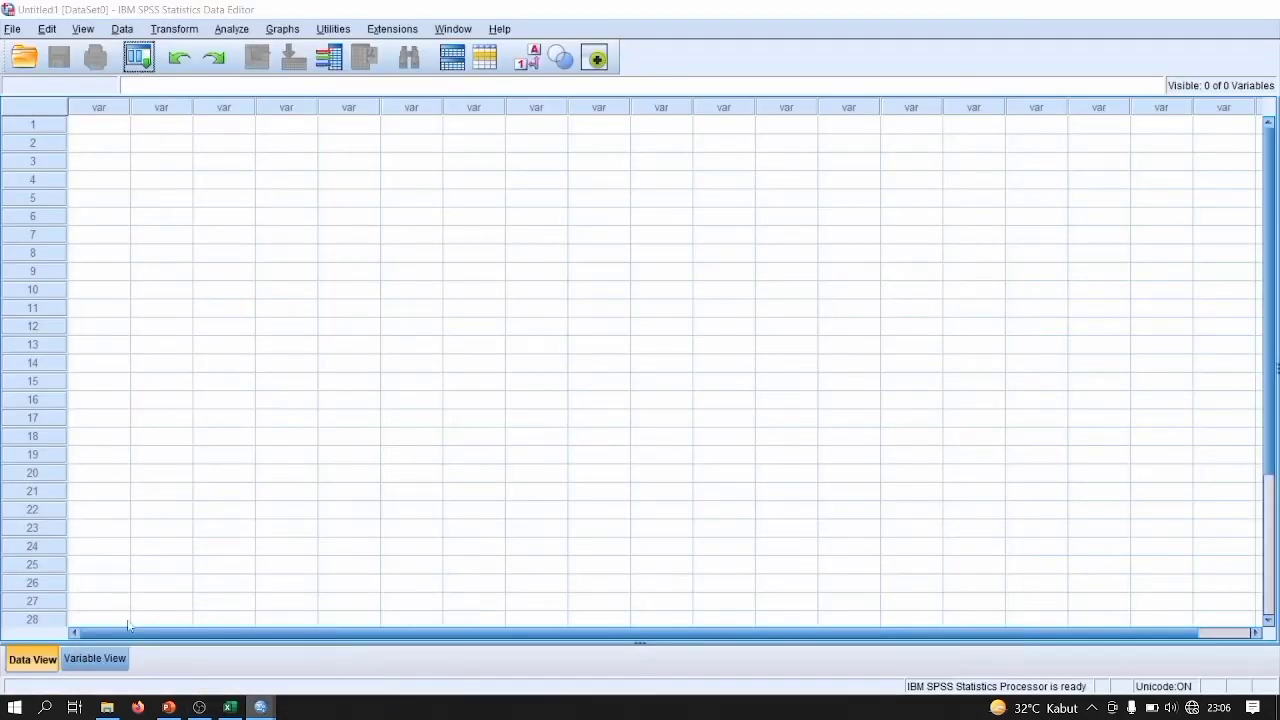
left_click(100, 126)
key("ctrl+v")
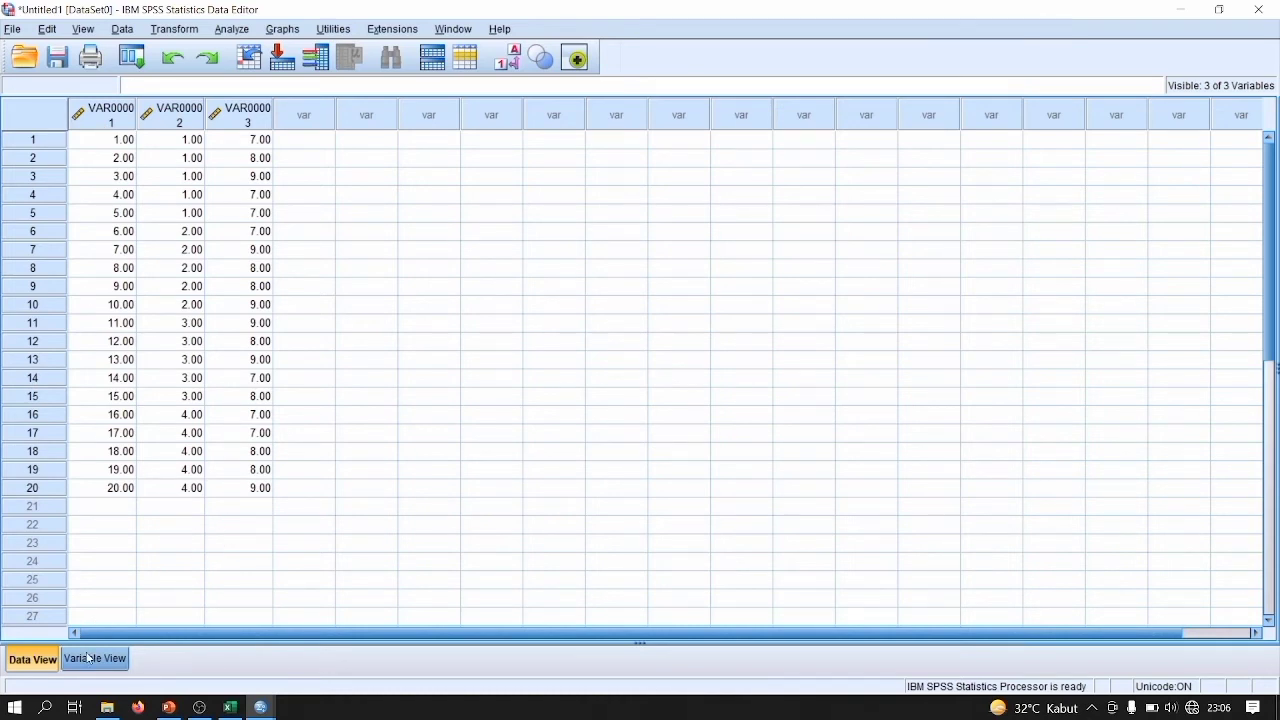
Step: Rename the first variable, VAR00001, as No.Absen in the variable definitions
left_click(94, 659)
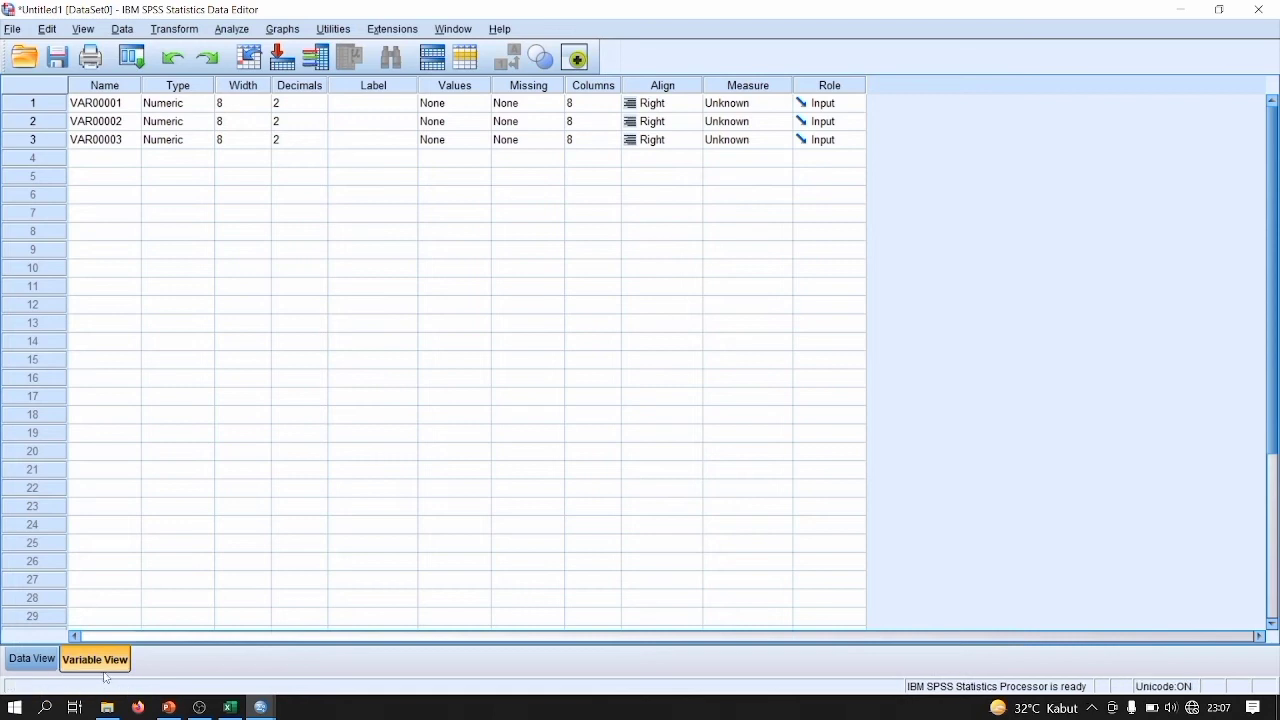
double_click(120, 104)
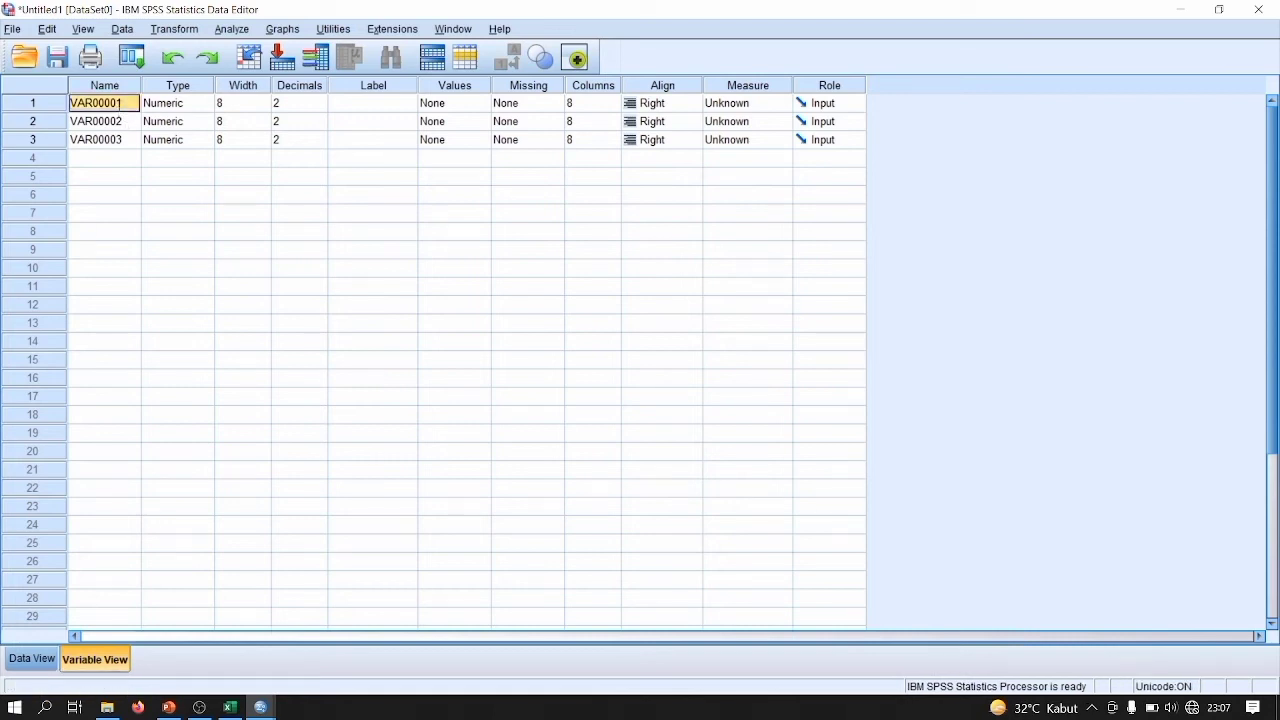
left_click_drag(121, 103, 70, 104)
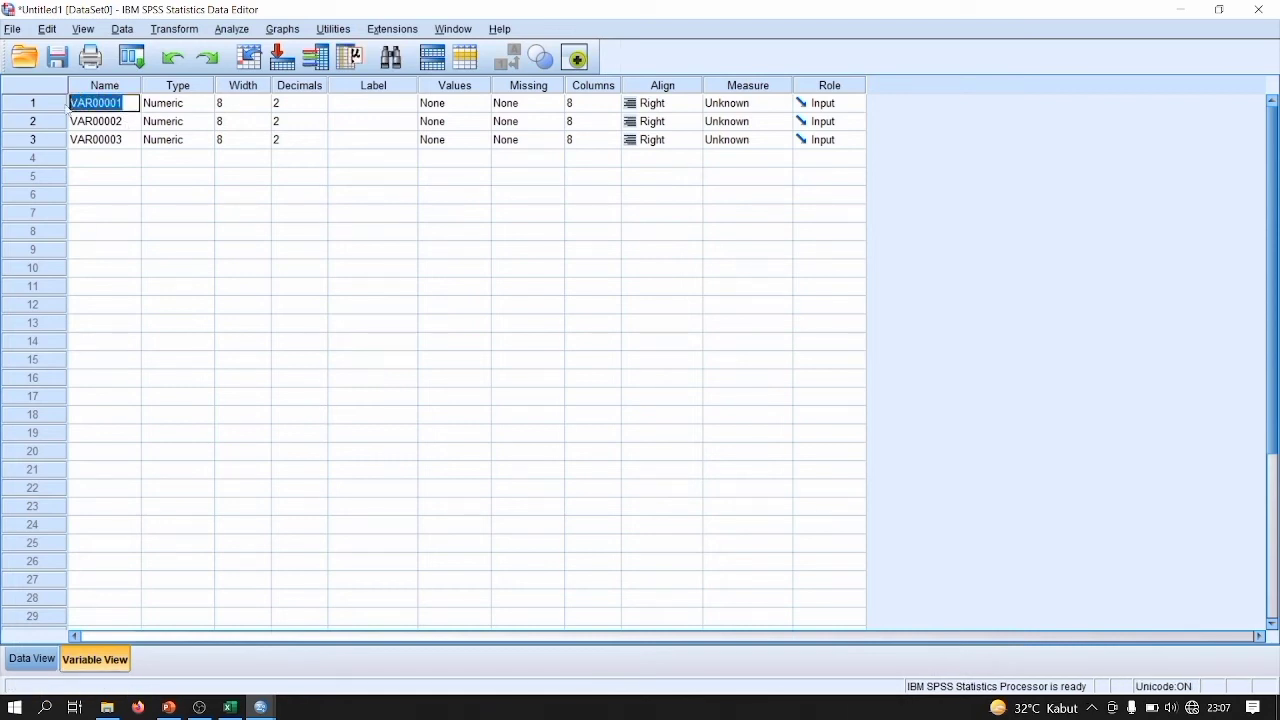
type("No.")
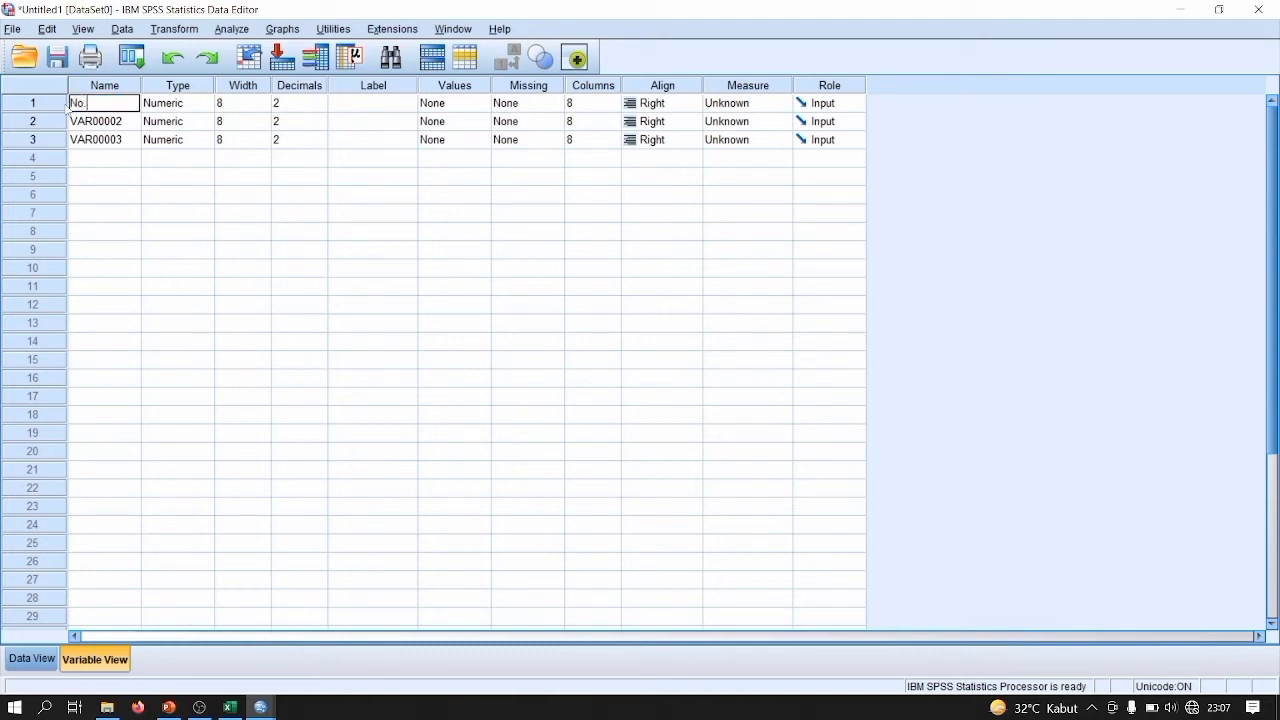
type("Absen")
Step: Rename the second variable as Kelompok and the third variable as Nilai
left_click(125, 122)
left_click_drag(100, 121, 127, 122)
left_click(69, 121)
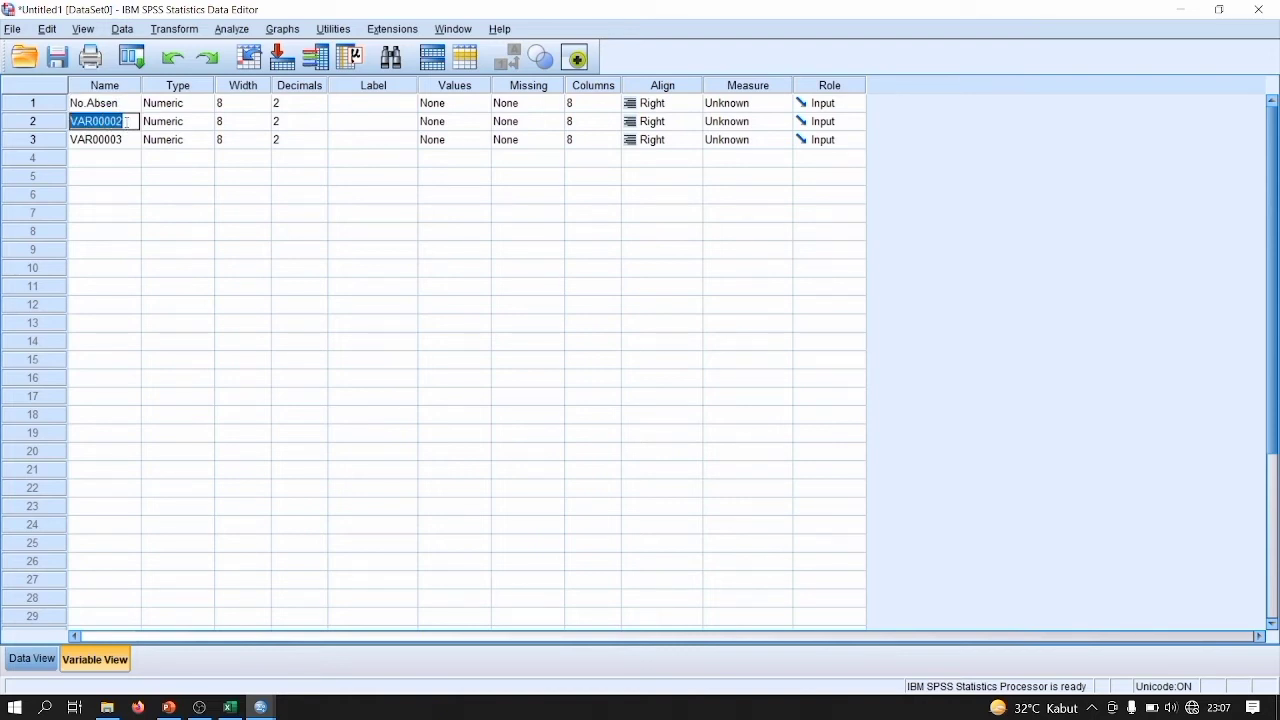
type("Kelompok")
left_click(125, 139)
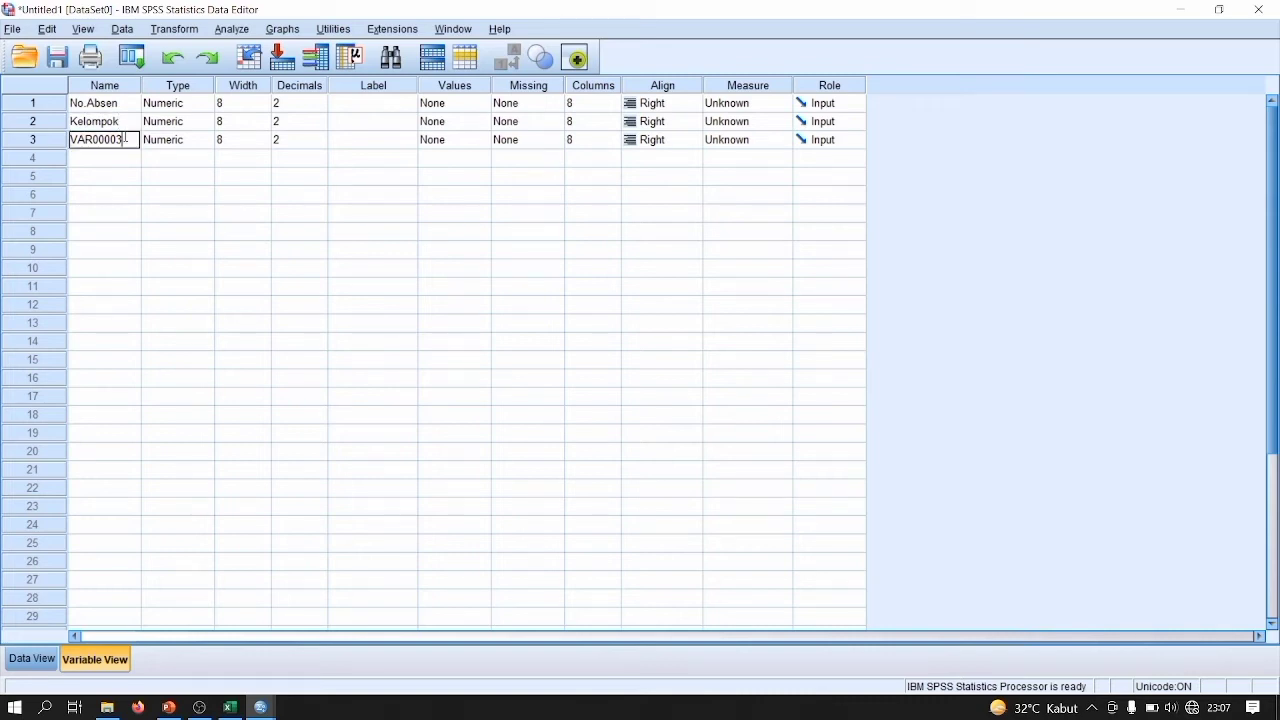
left_click_drag(70, 140, 127, 142)
type("Nilai")
Step: Set the measurement level to Nominal for No.Absen and Kelompok, and to Scale for Nilai
left_click(745, 104)
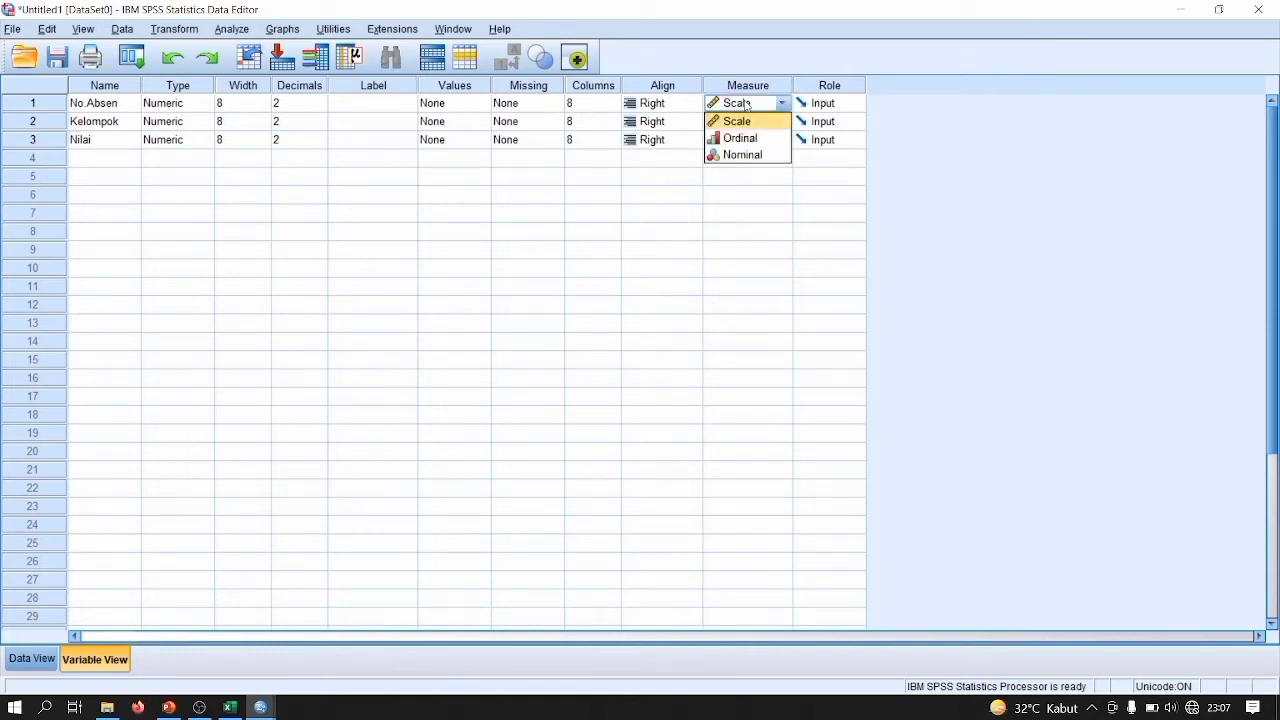
left_click(760, 156)
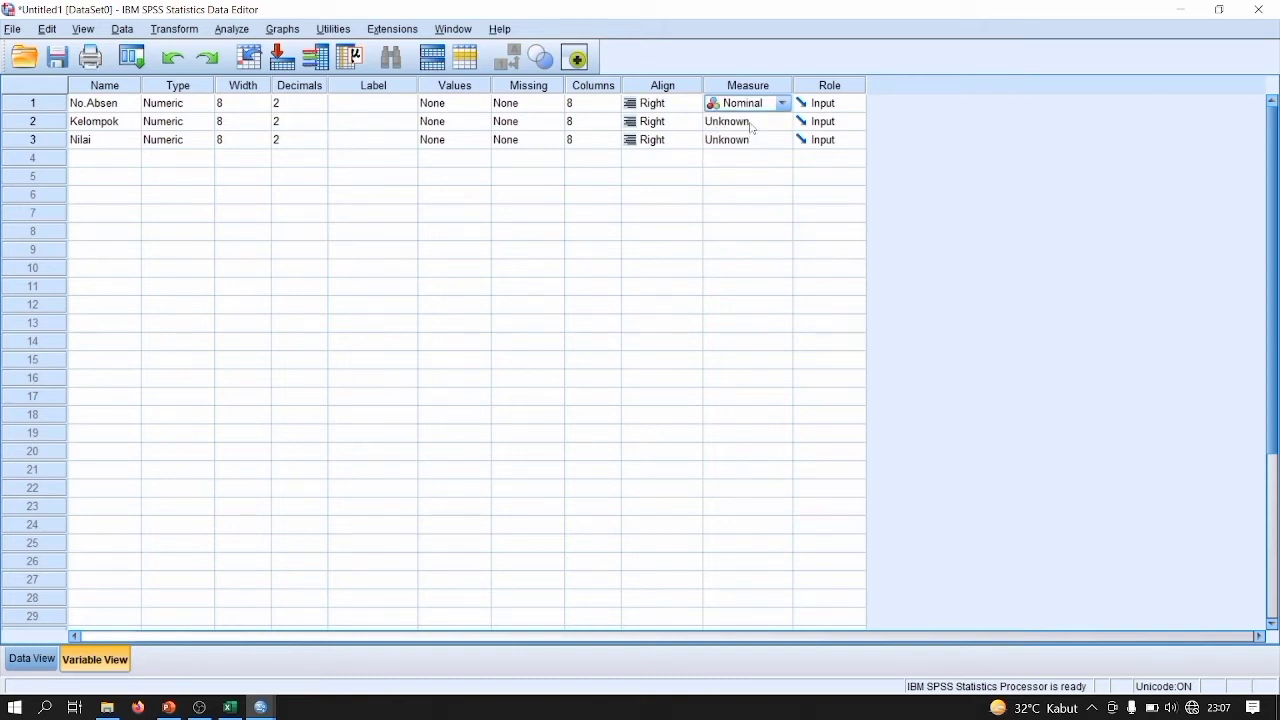
left_click(752, 122)
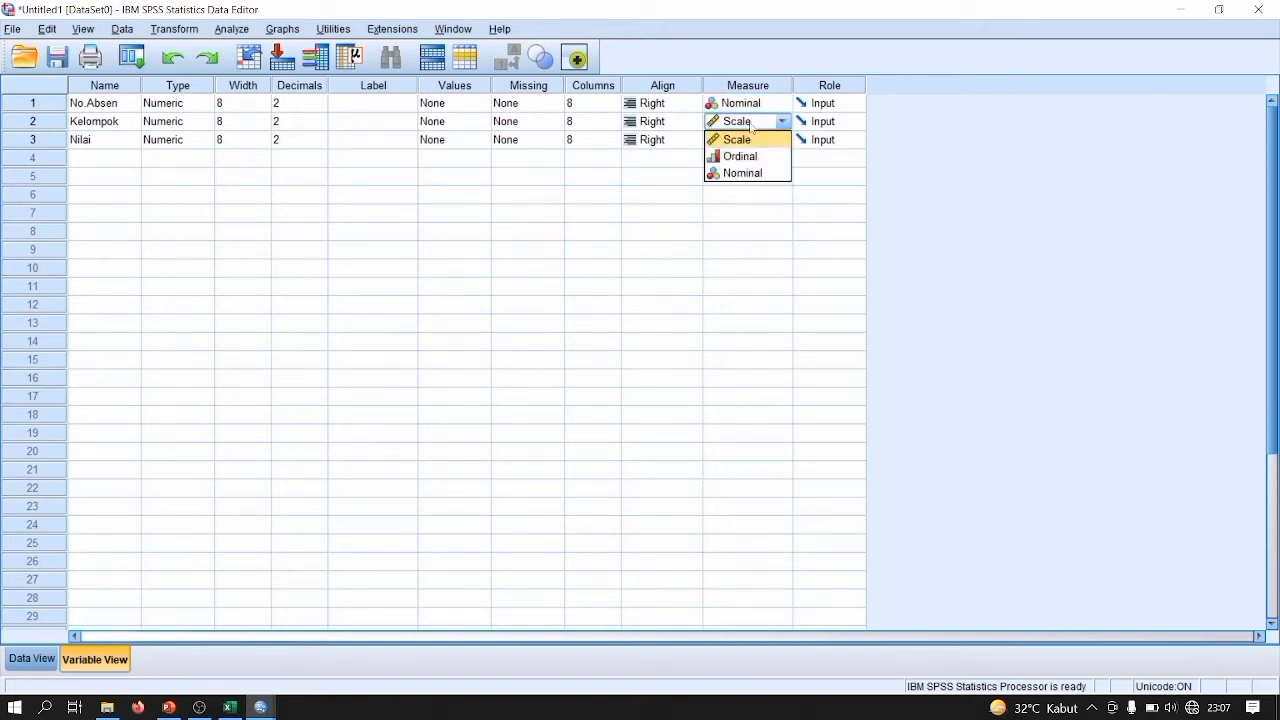
left_click(753, 173)
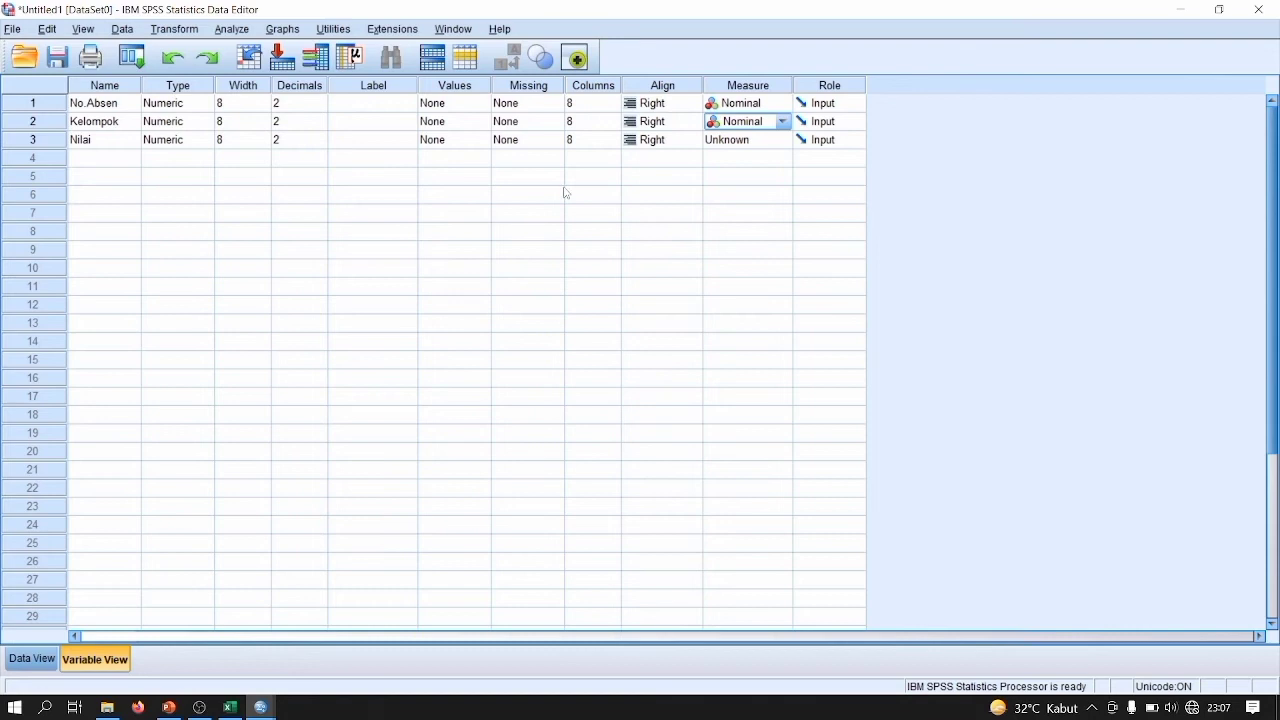
left_click(763, 145)
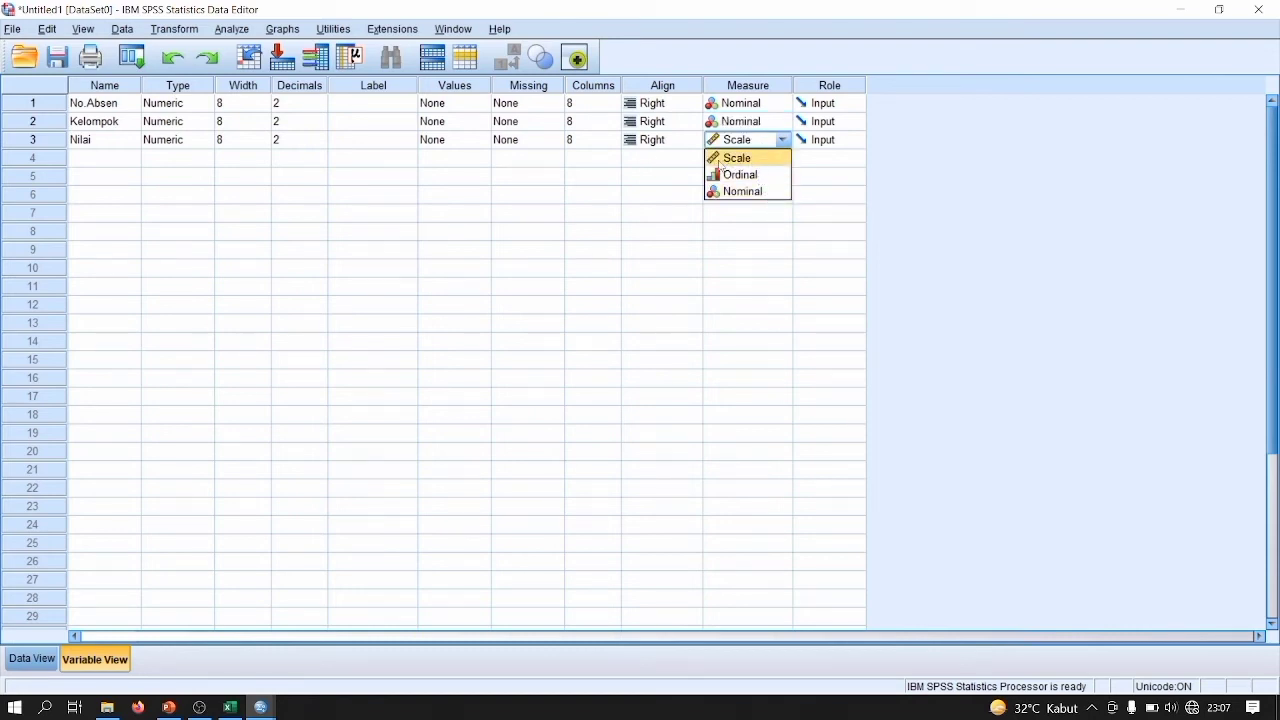
left_click(719, 159)
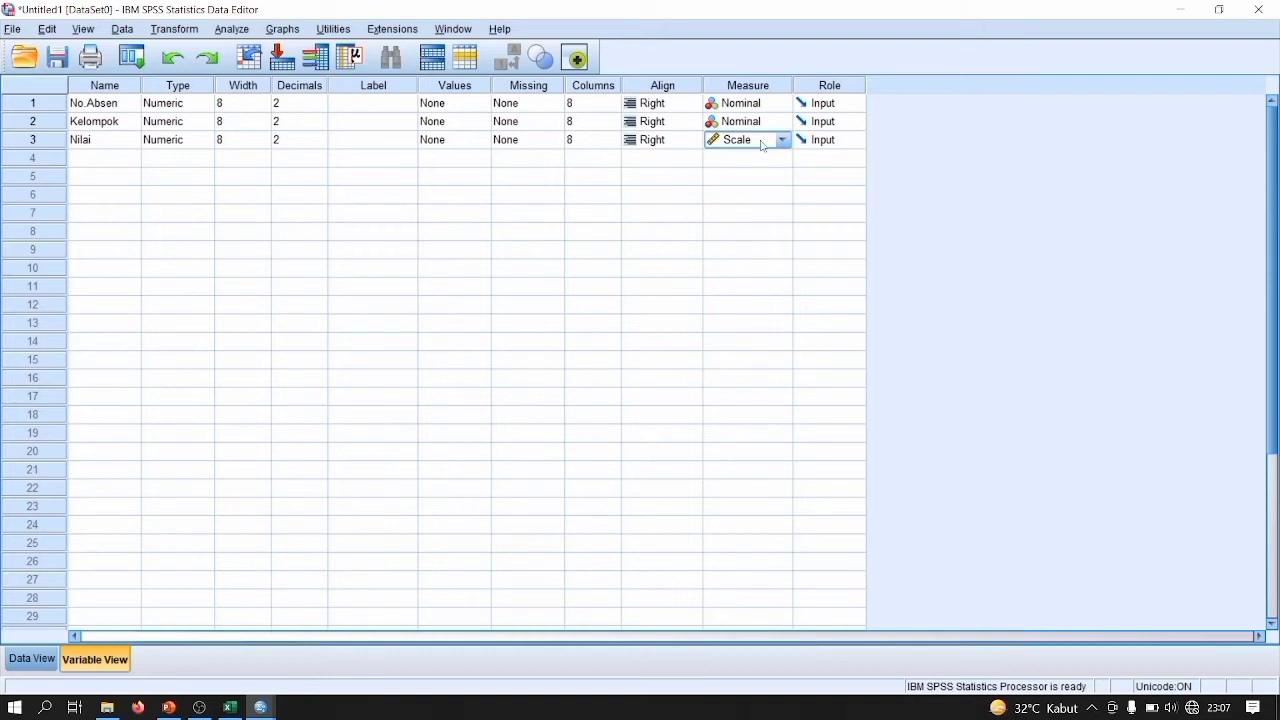
Step: Start a Frequencies analysis and add Nilai as the variable to analyze
left_click(231, 29)
mouse_move(288, 76)
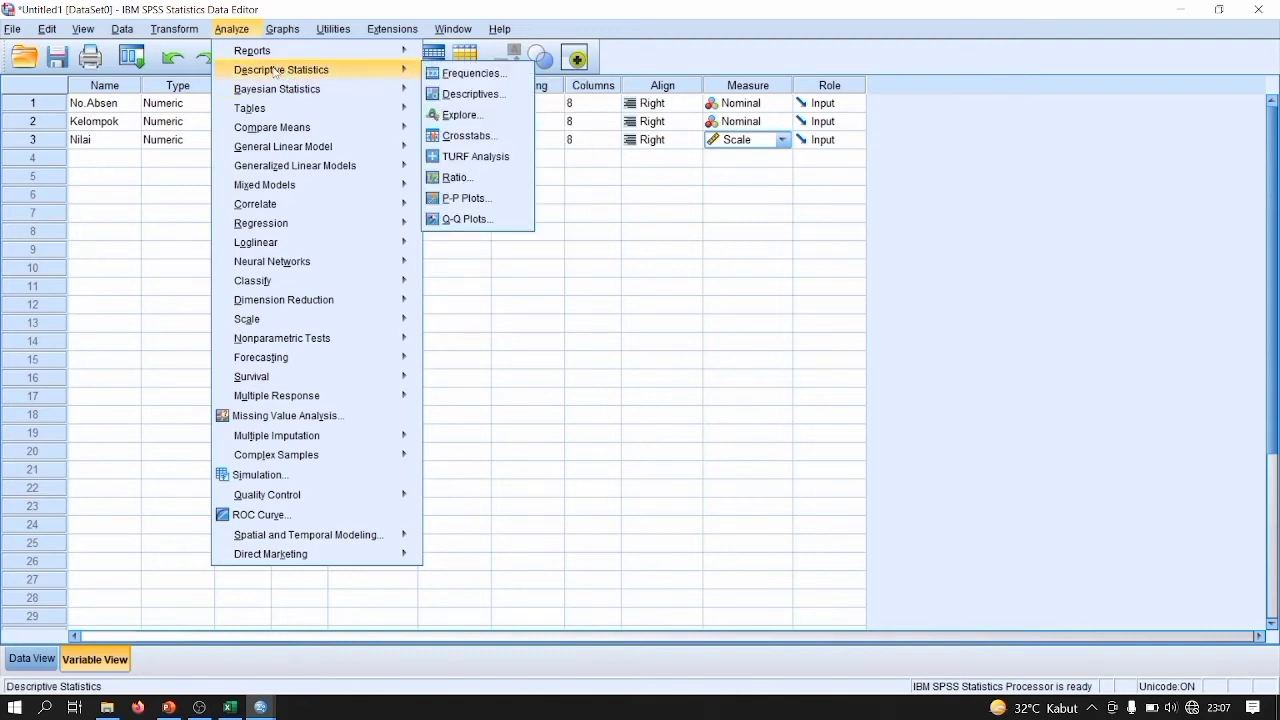
left_click(469, 76)
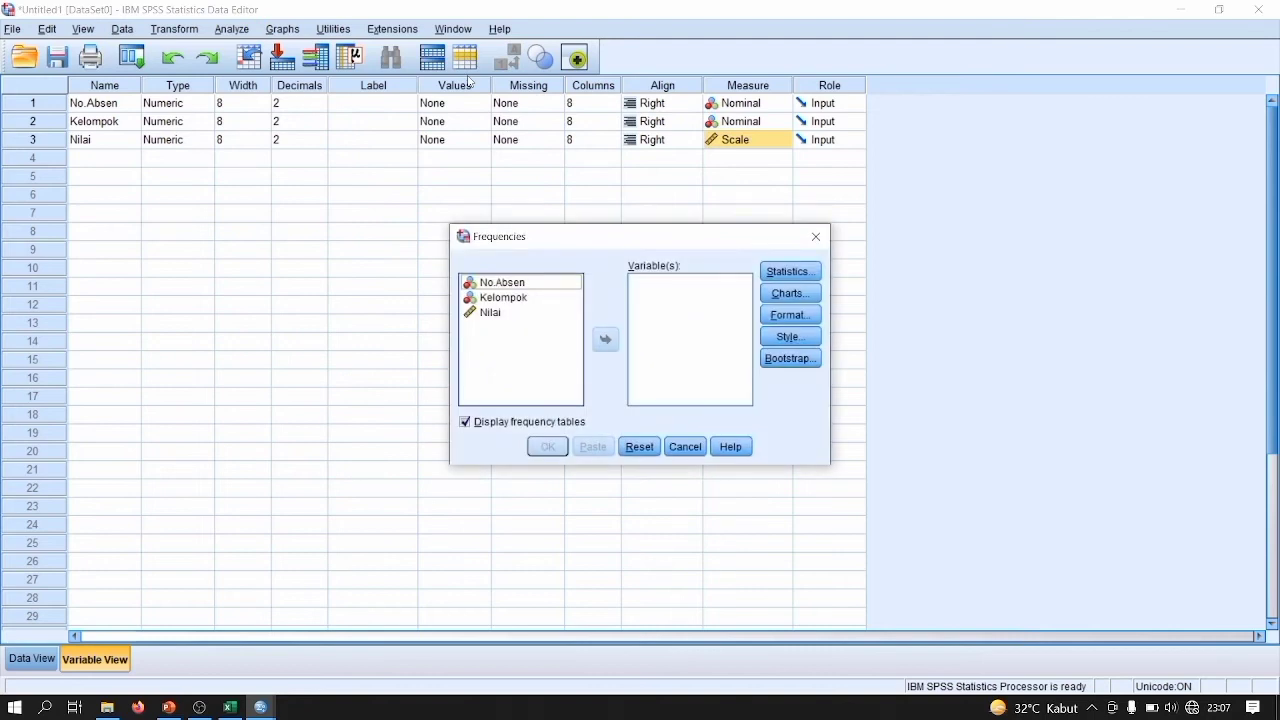
left_click(490, 313)
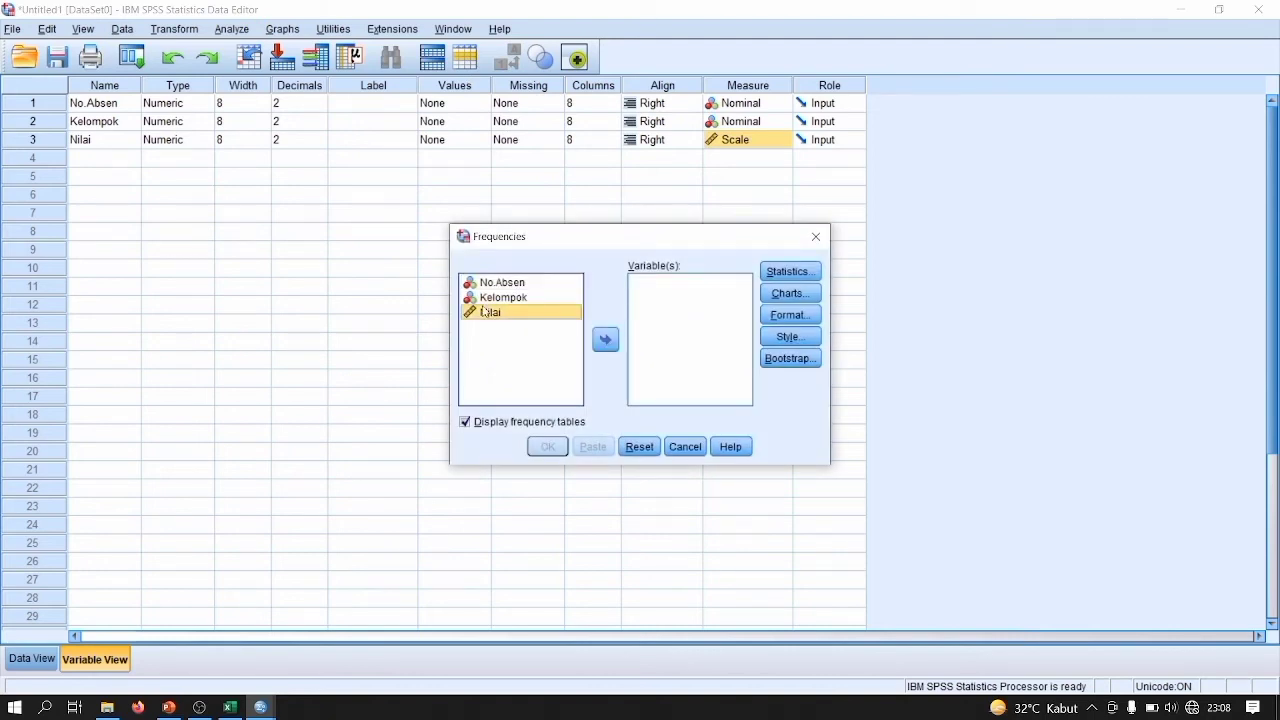
left_click(609, 342)
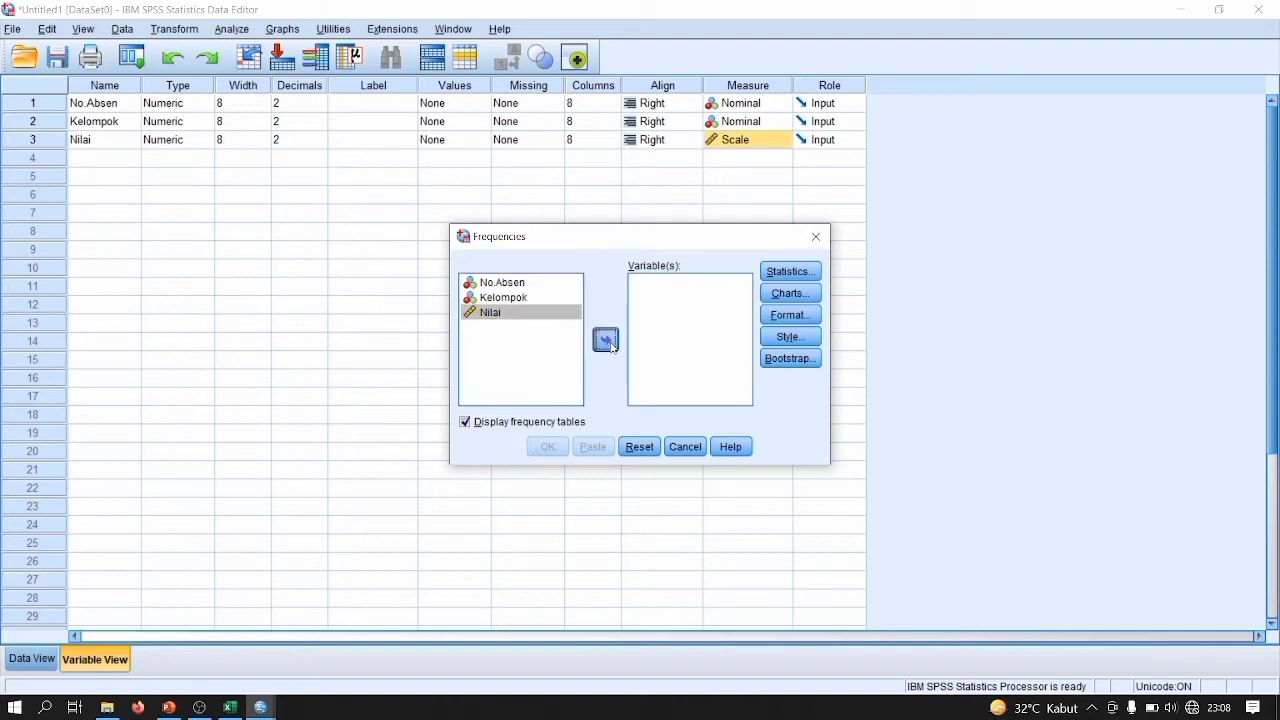
Step: Enable quartiles, percentiles, mean, median, mode, sum, minimum and maximum in the Frequencies statistics
left_click(790, 272)
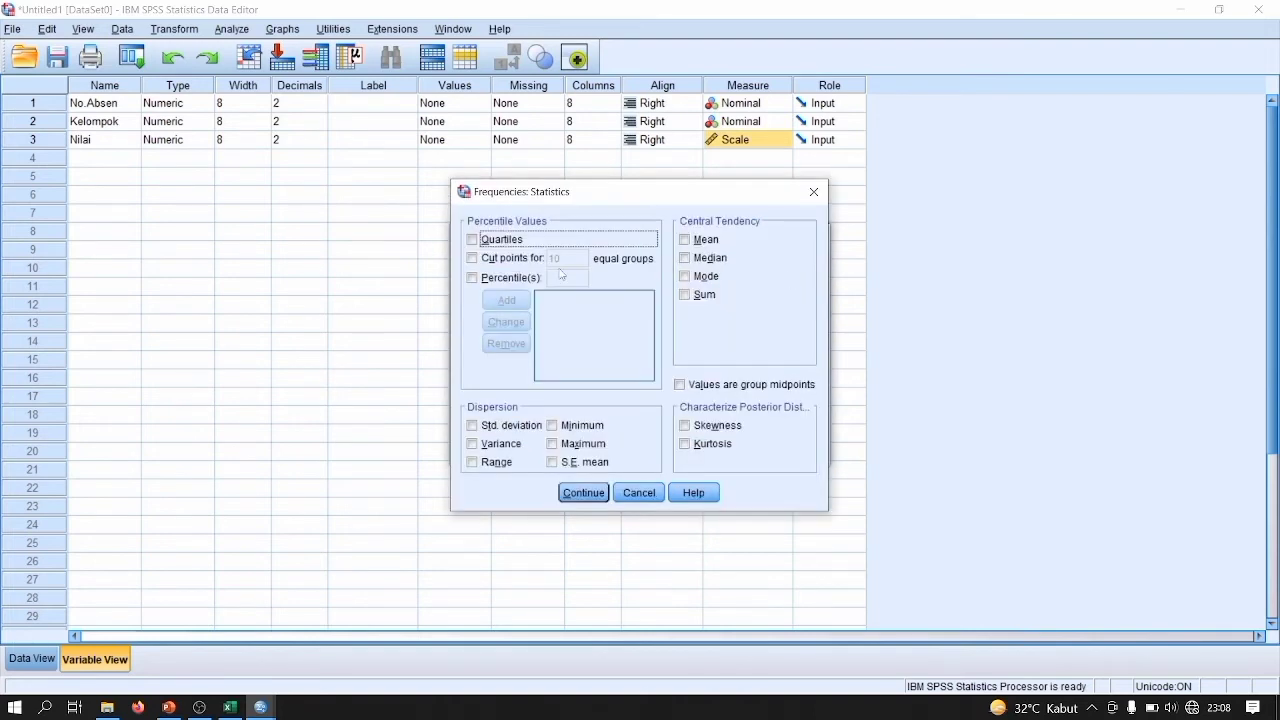
left_click(471, 241)
left_click(472, 278)
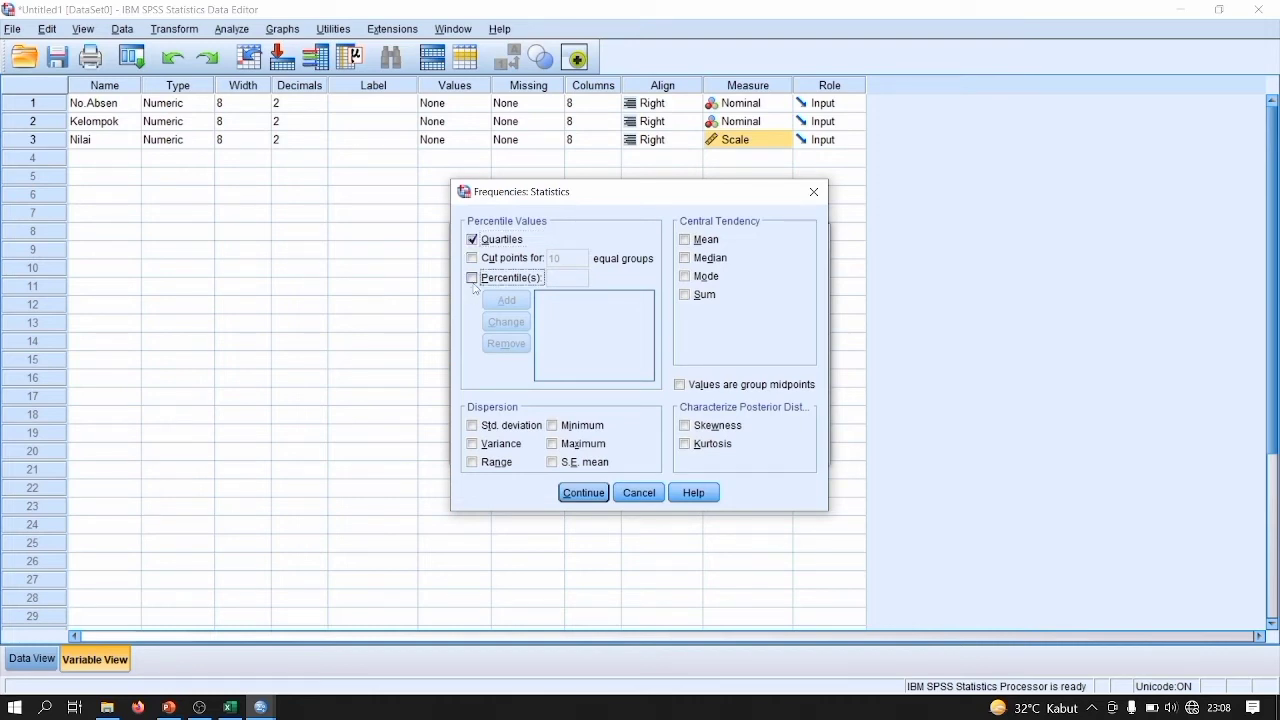
left_click(684, 240)
left_click(685, 258)
left_click(685, 276)
left_click(685, 295)
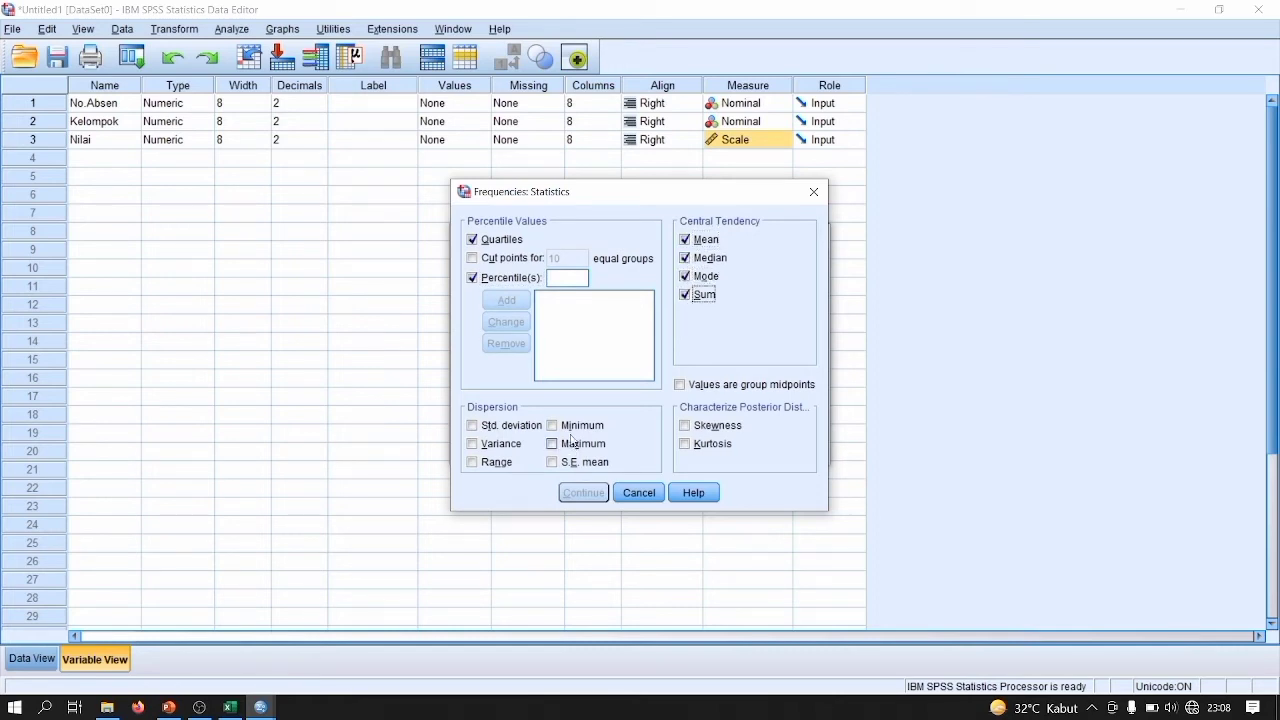
left_click(552, 426)
left_click(552, 444)
Step: Add 0.25 and 0.5 to the list of percentiles
left_click(560, 273)
type("0")
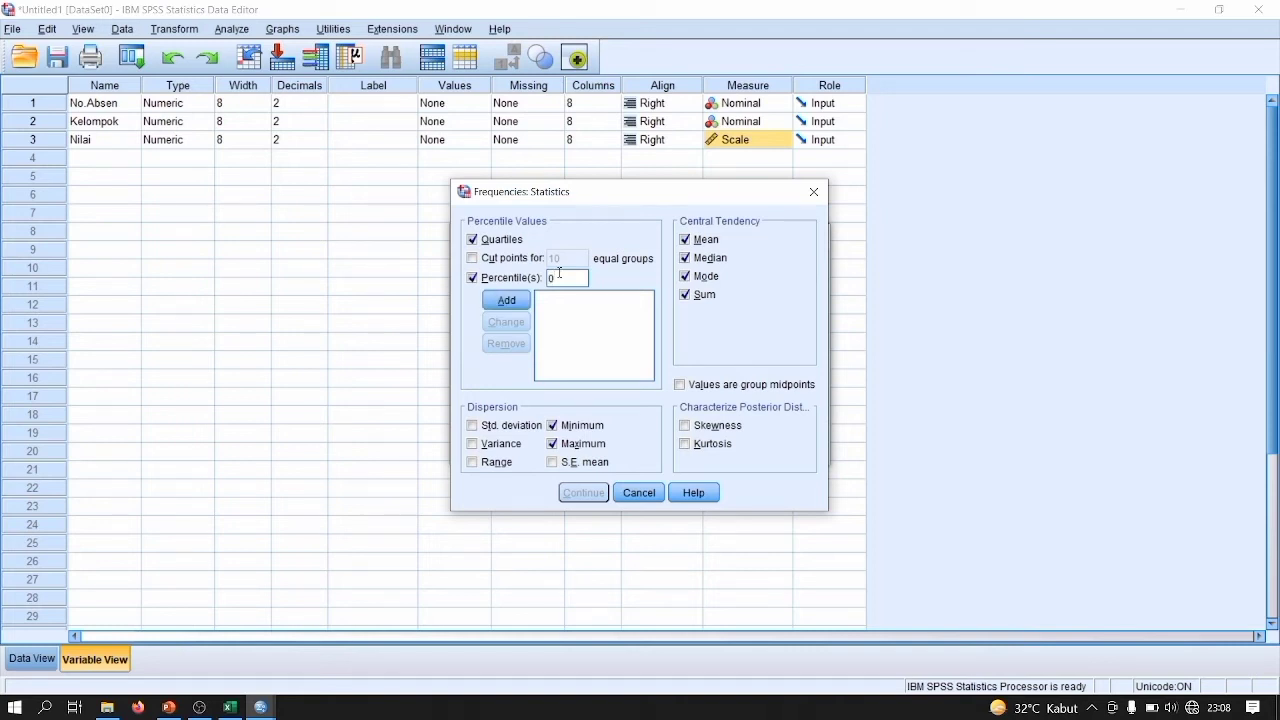
type(".25")
key("Return")
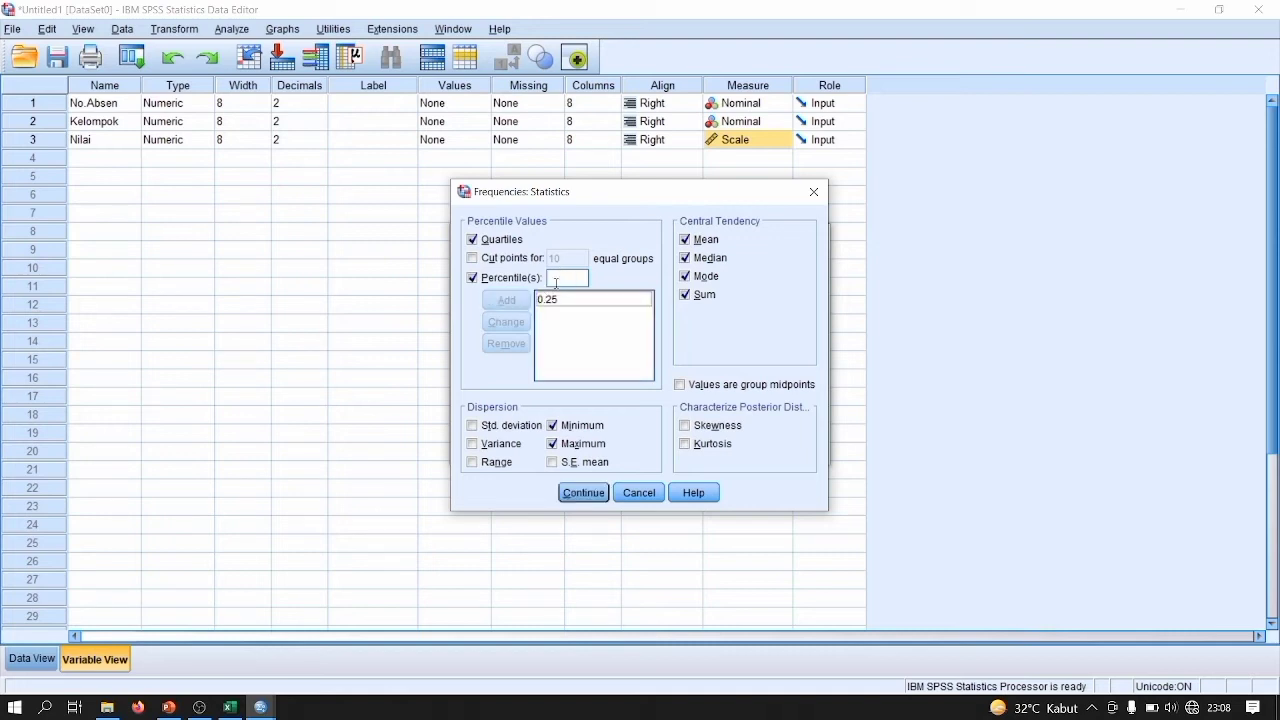
type("0")
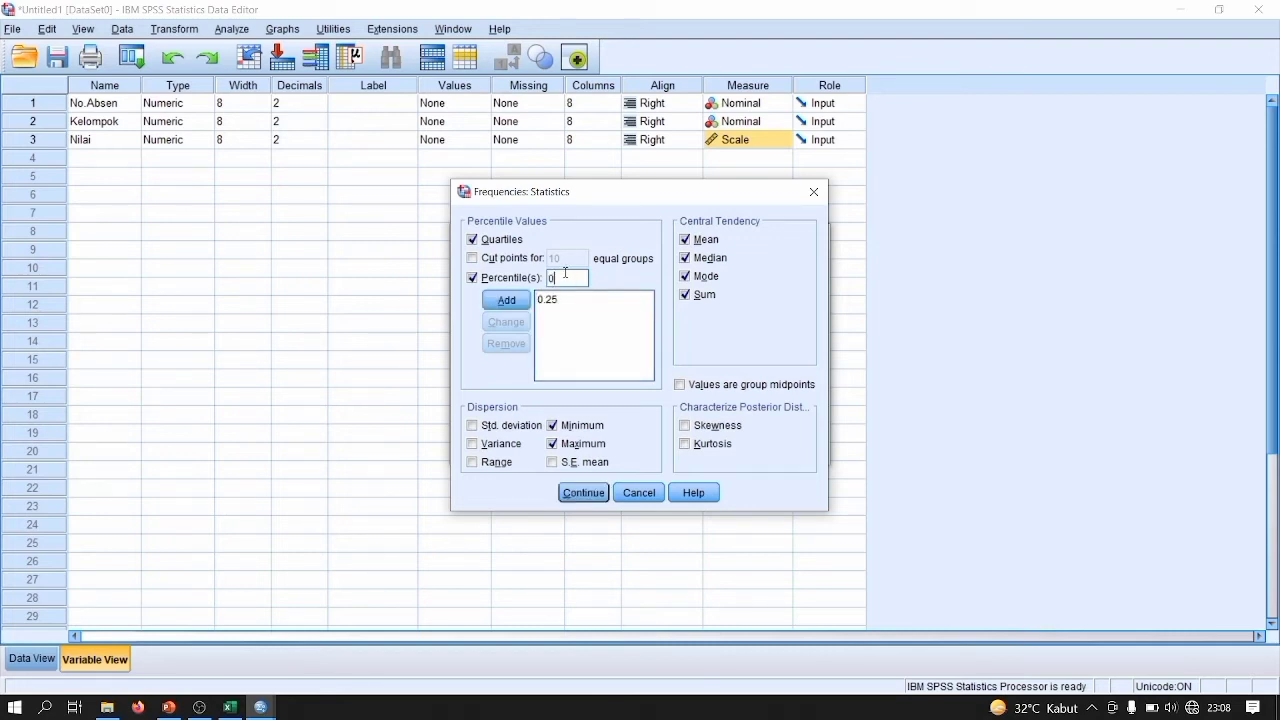
type(".5")
left_click(507, 300)
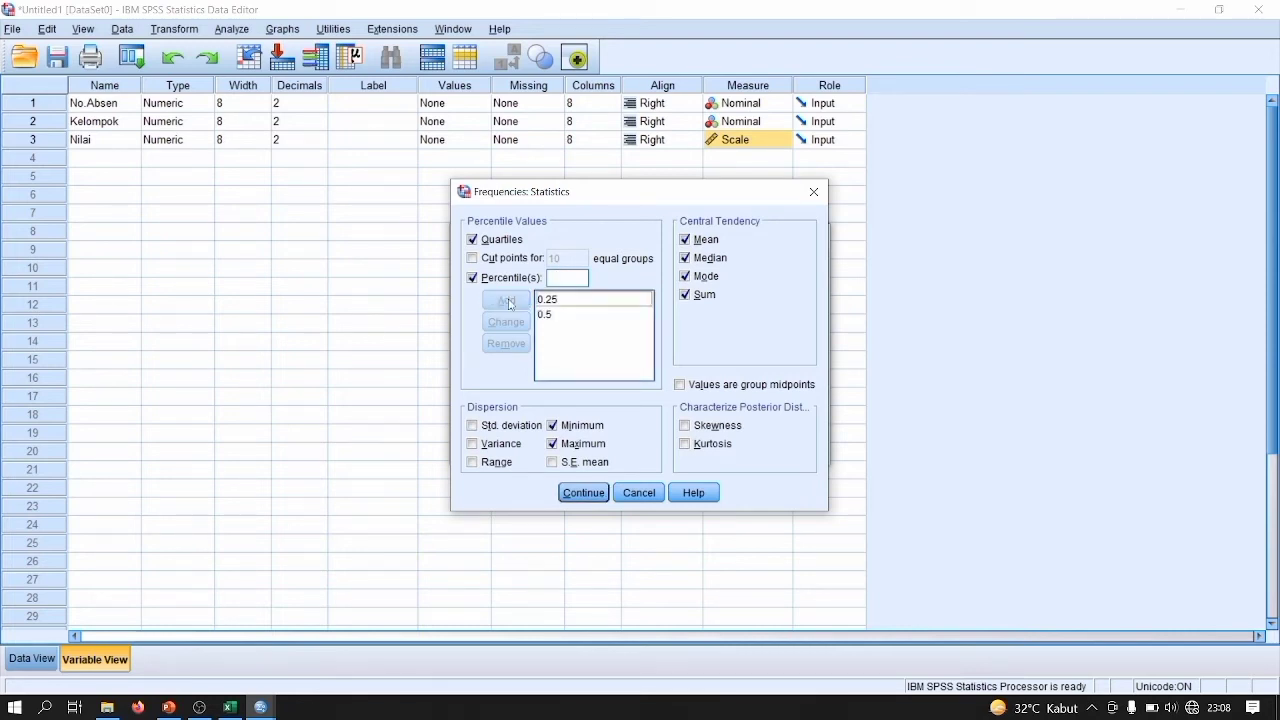
Step: Enter 0.75 as another percentile value, then accept the statistics settings and discard the entry that was not added
left_click(565, 279)
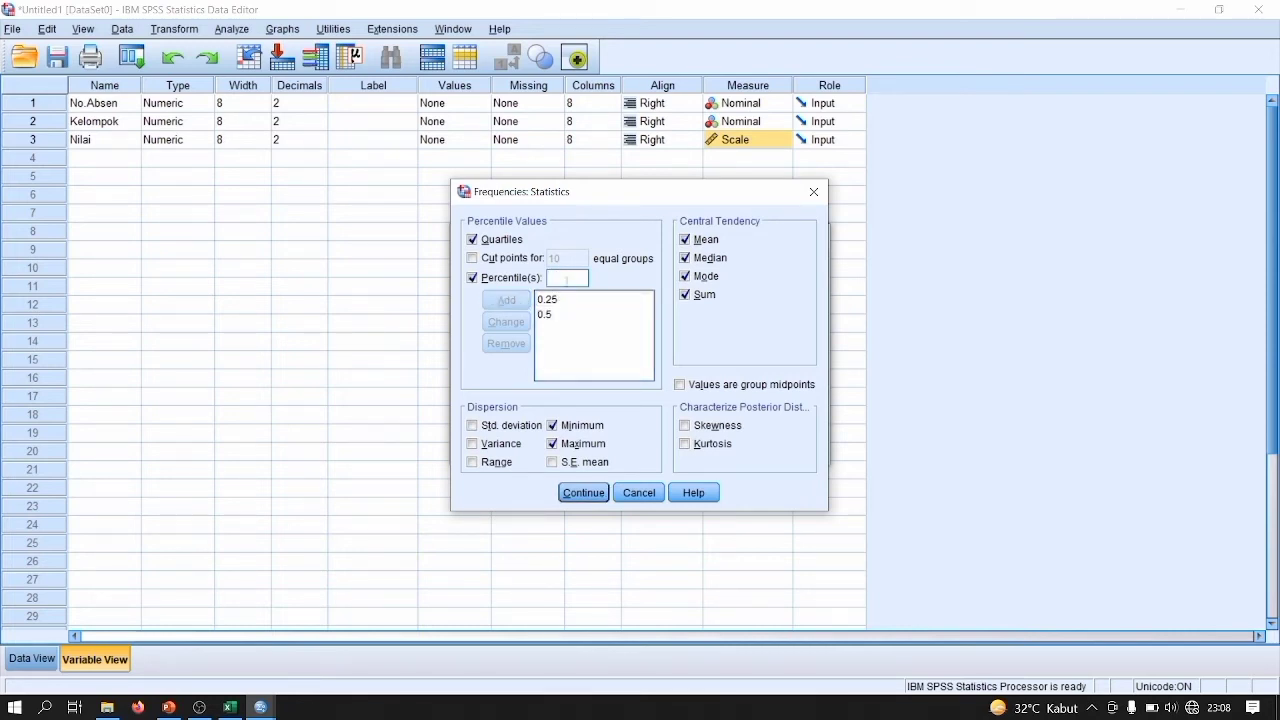
type("0.75")
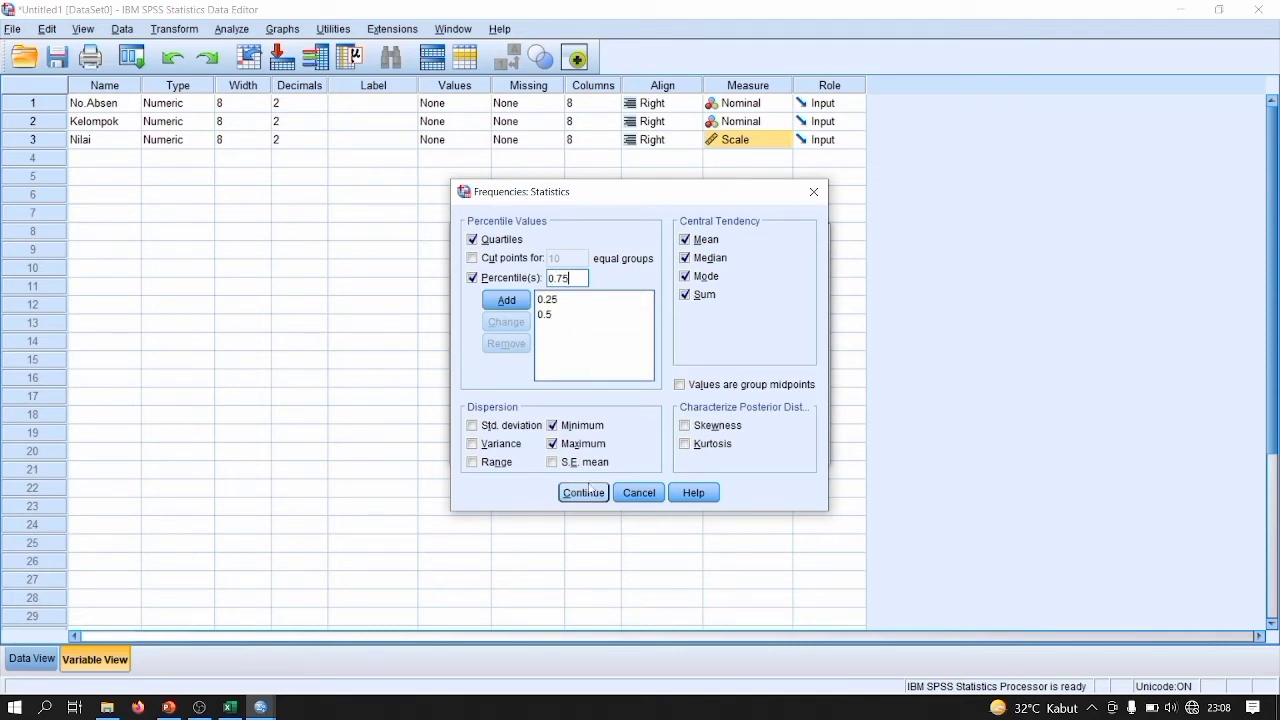
left_click(588, 492)
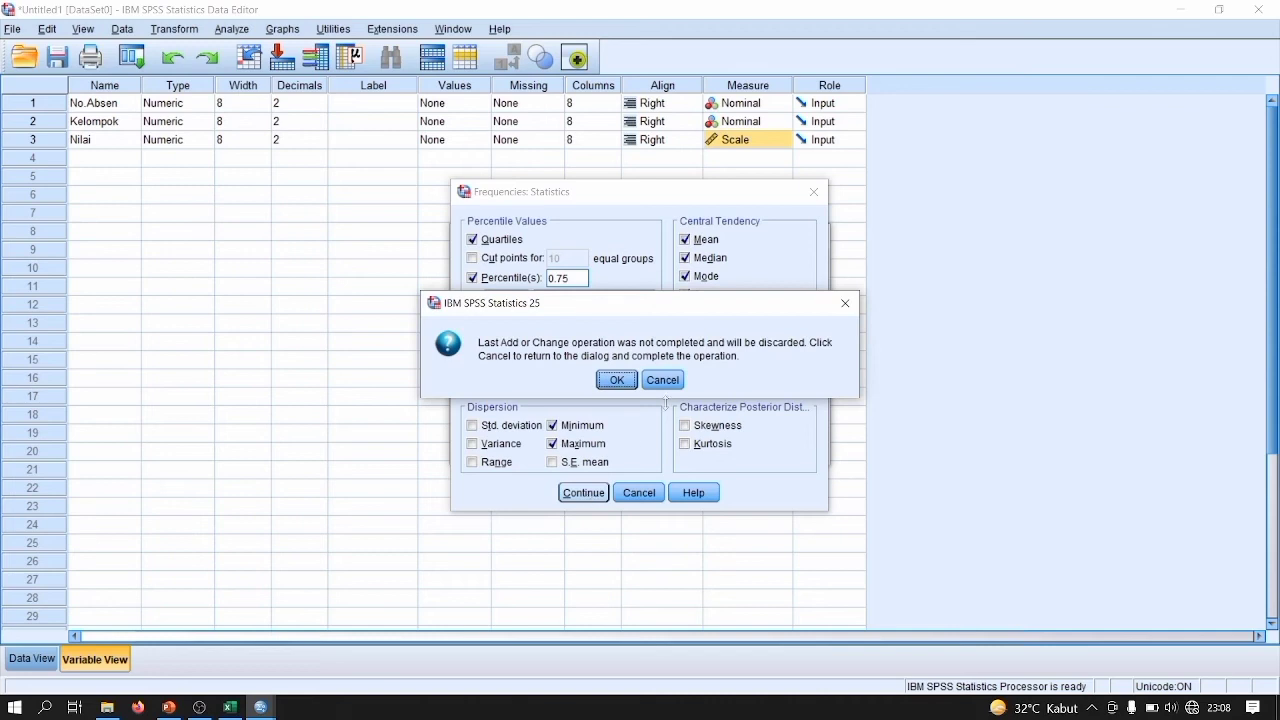
left_click(623, 384)
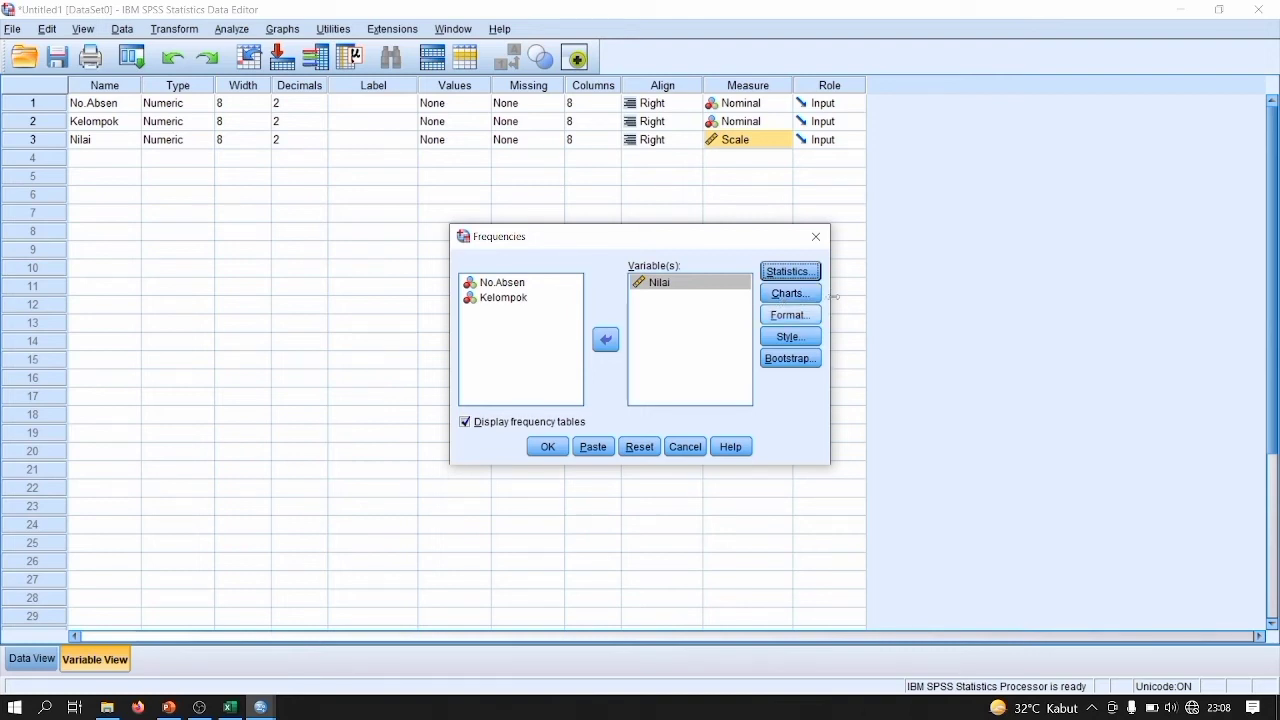
Step: Set the Frequencies chart type to pie charts
left_click(795, 294)
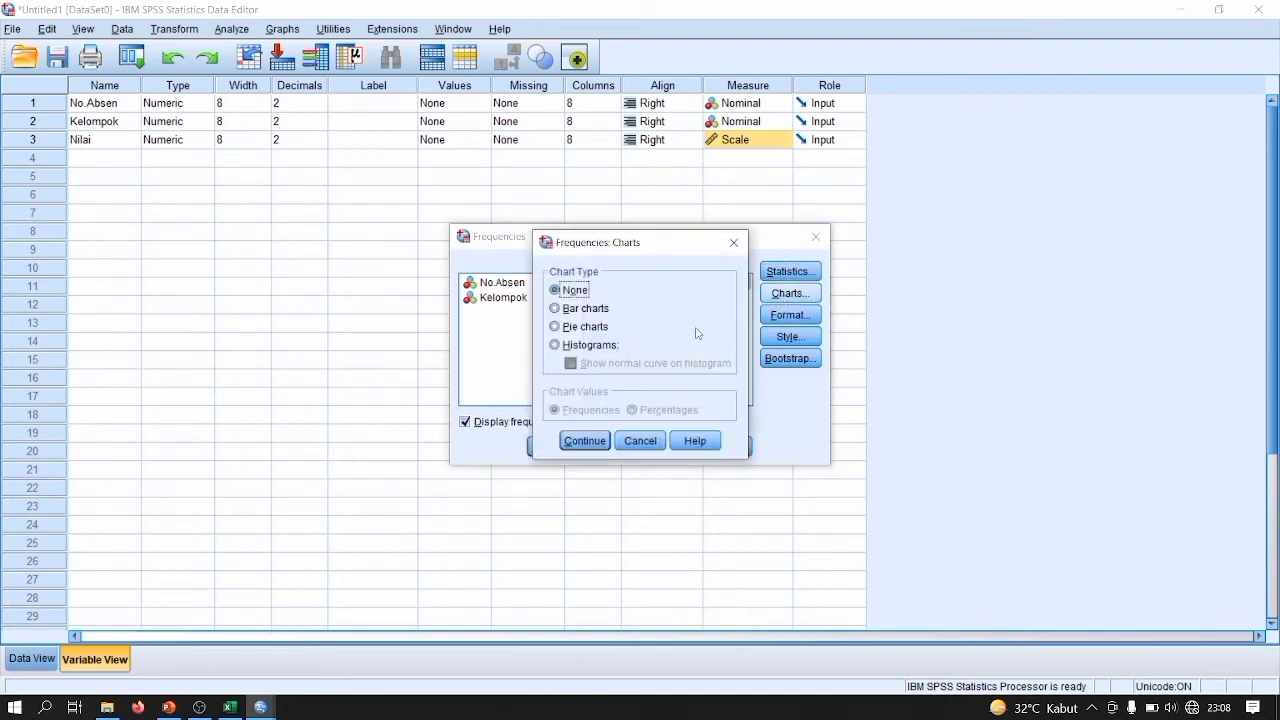
left_click(556, 327)
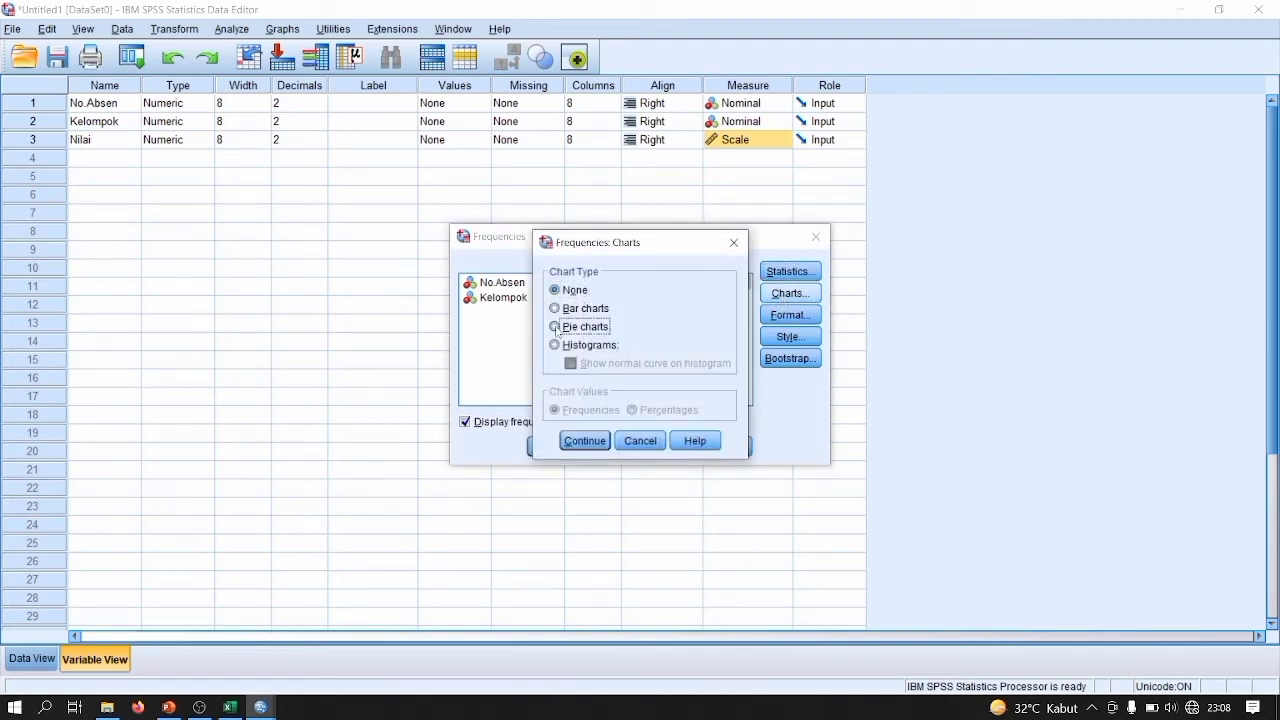
left_click(597, 442)
Step: Keep ascending values and compare variables as the Frequencies output format, then run the analysis
left_click(790, 315)
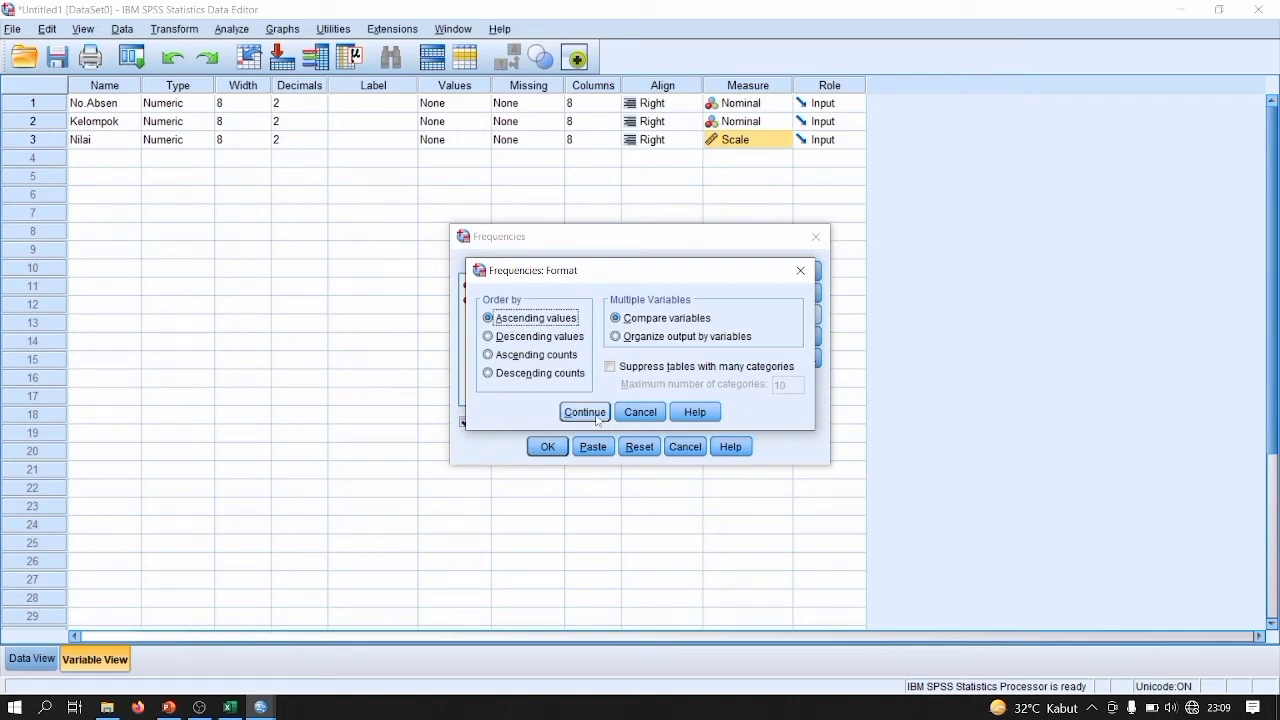
left_click(585, 412)
left_click(548, 447)
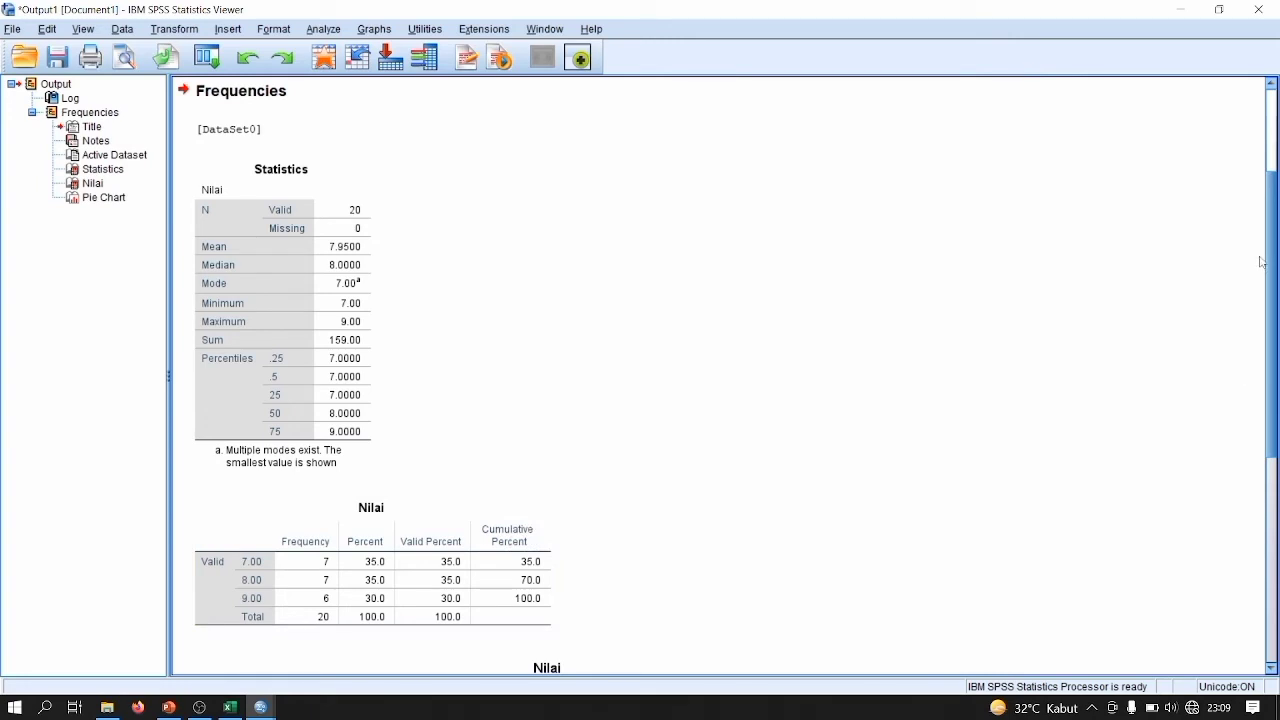
left_click_drag(1276, 222, 1257, 435)
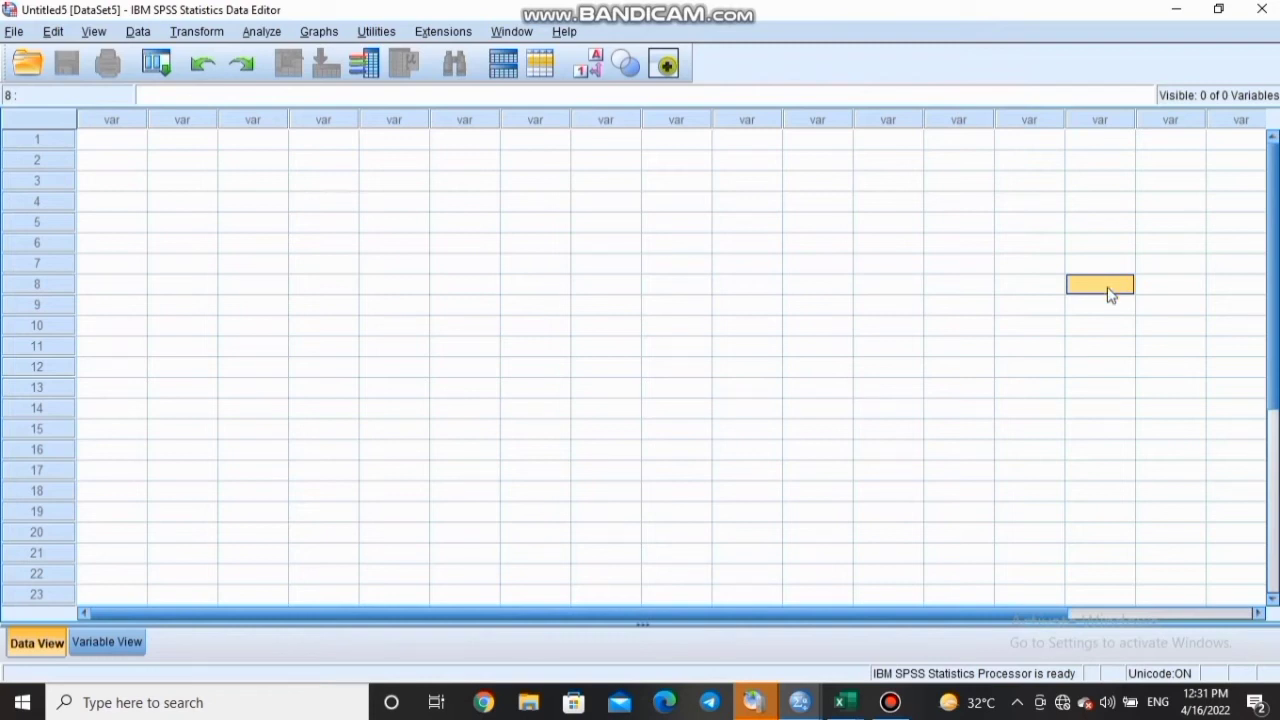
Step: Switch to the Book1 workbook in Excel and copy the kelompok and nilai values in A2:B21 without the headers
left_click(845, 705)
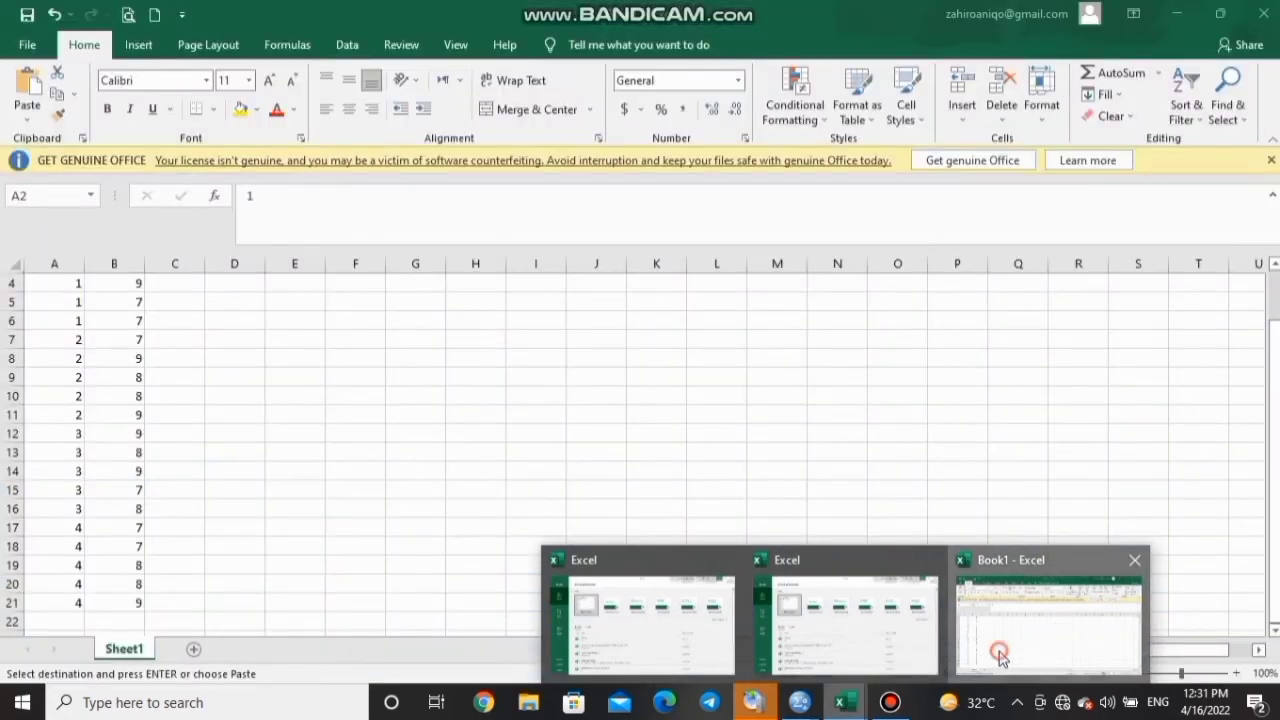
left_click(1000, 652)
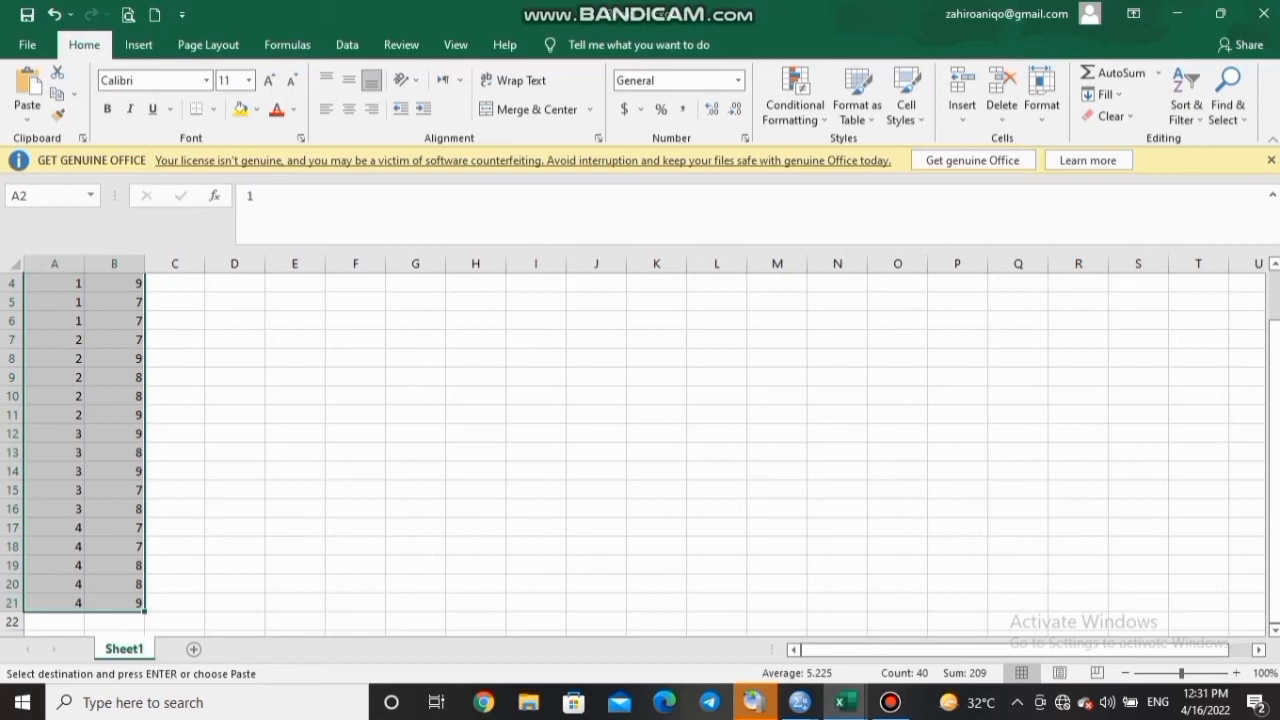
key("ctrl+Home")
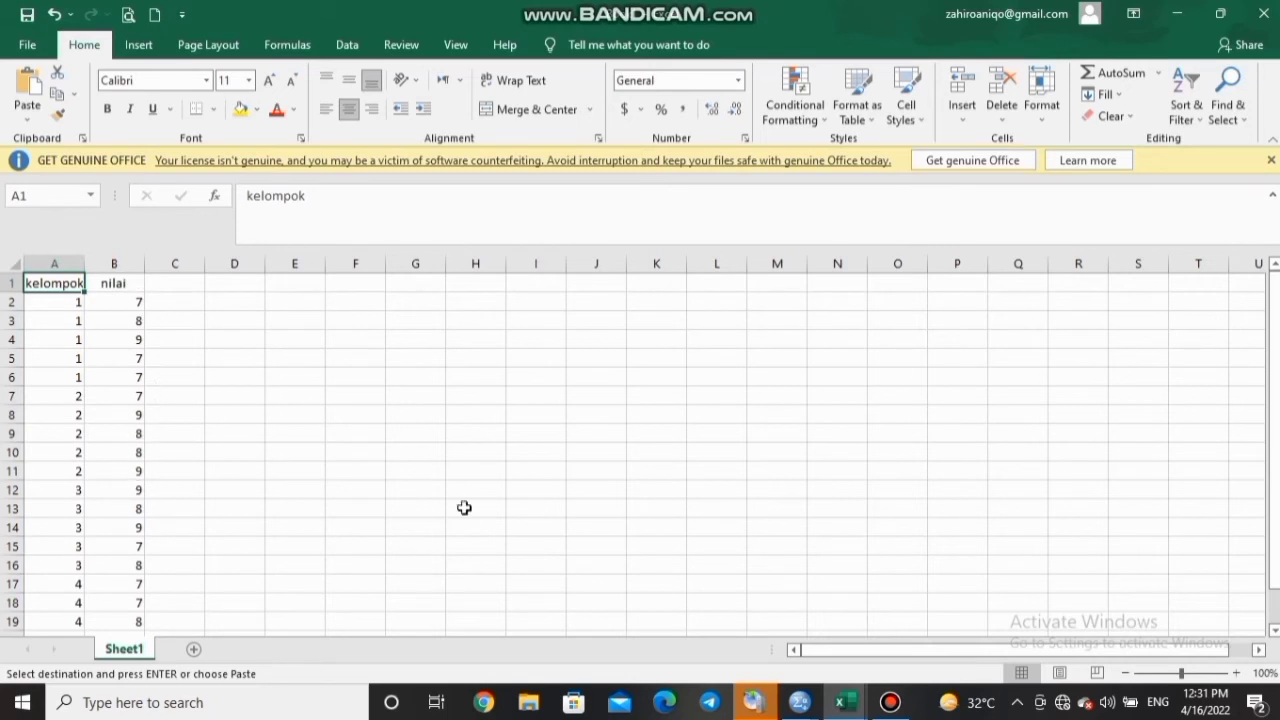
left_click(72, 301)
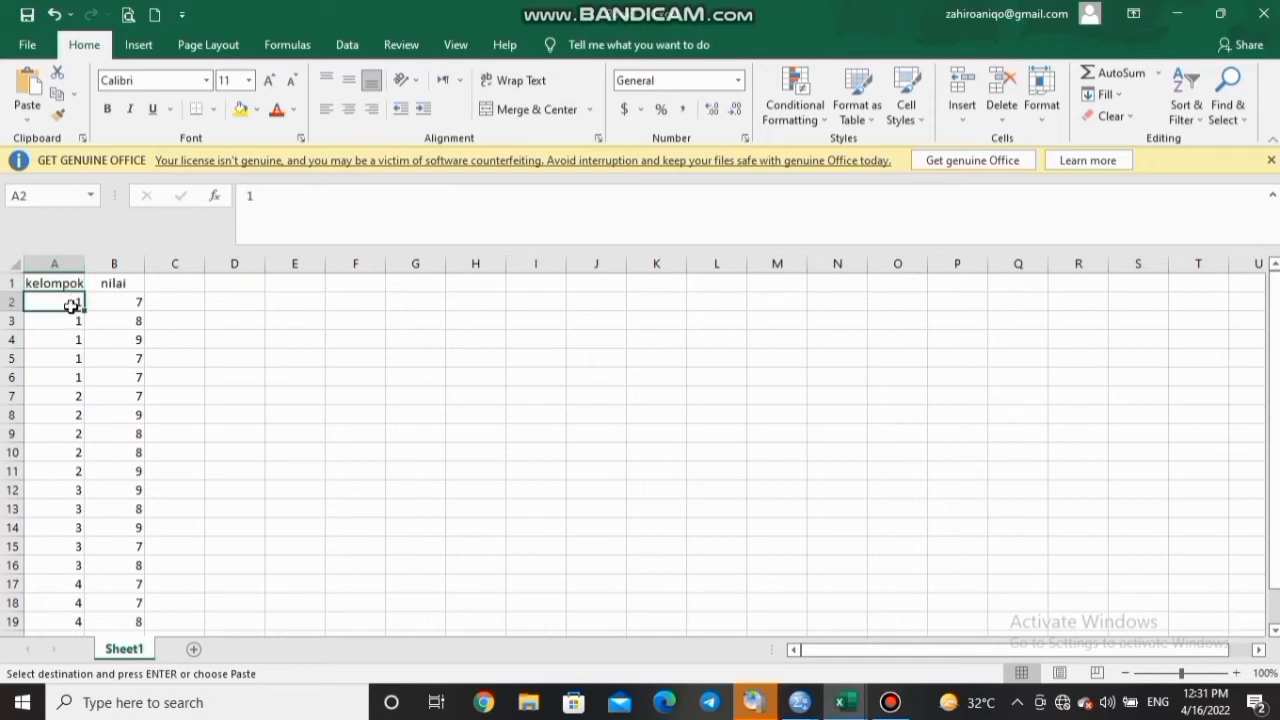
left_click_drag(73, 305, 115, 627)
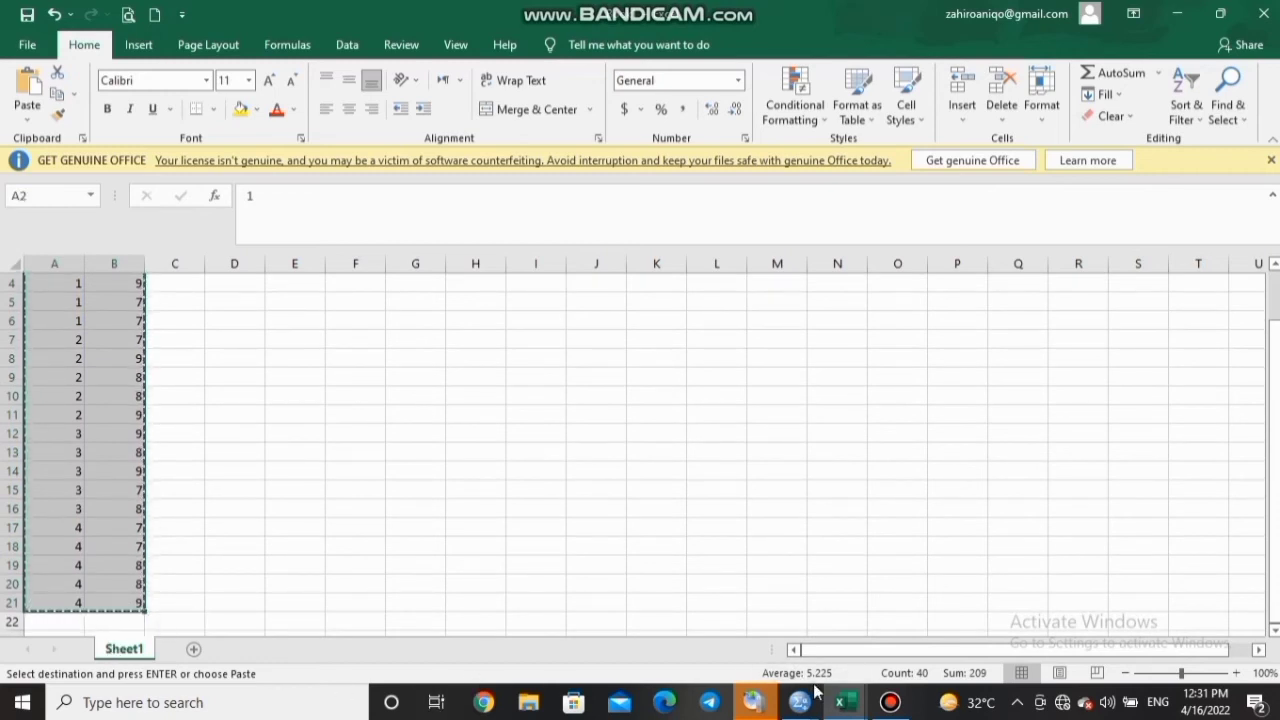
Step: Switch to the empty Untitled5 dataset in SPSS and paste the copied group and score values starting at the first cell
mouse_move(796, 702)
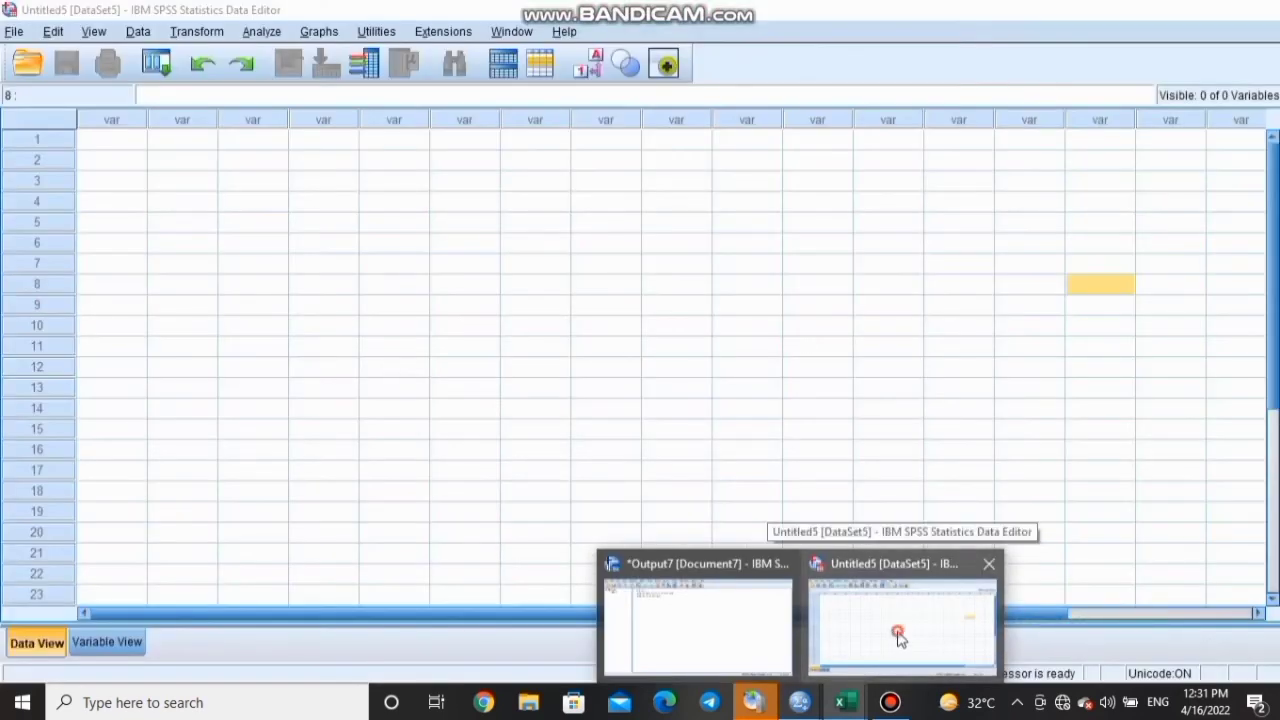
left_click(897, 636)
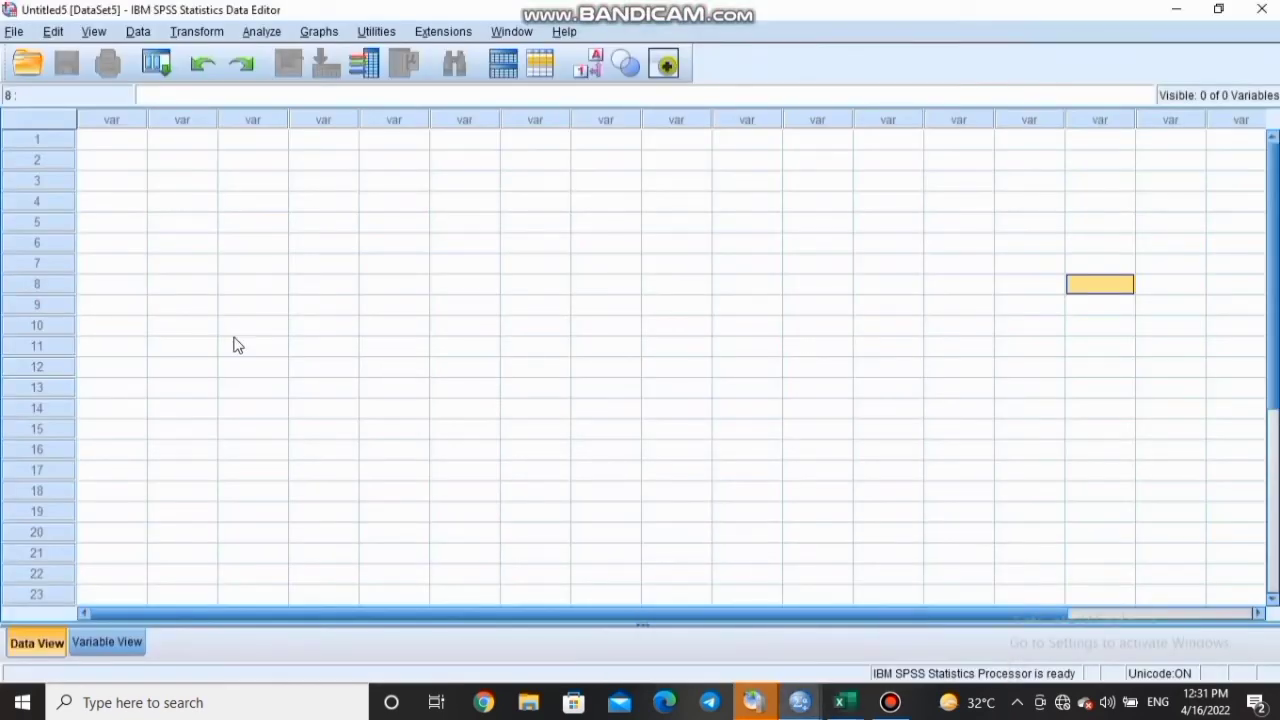
left_click(117, 142)
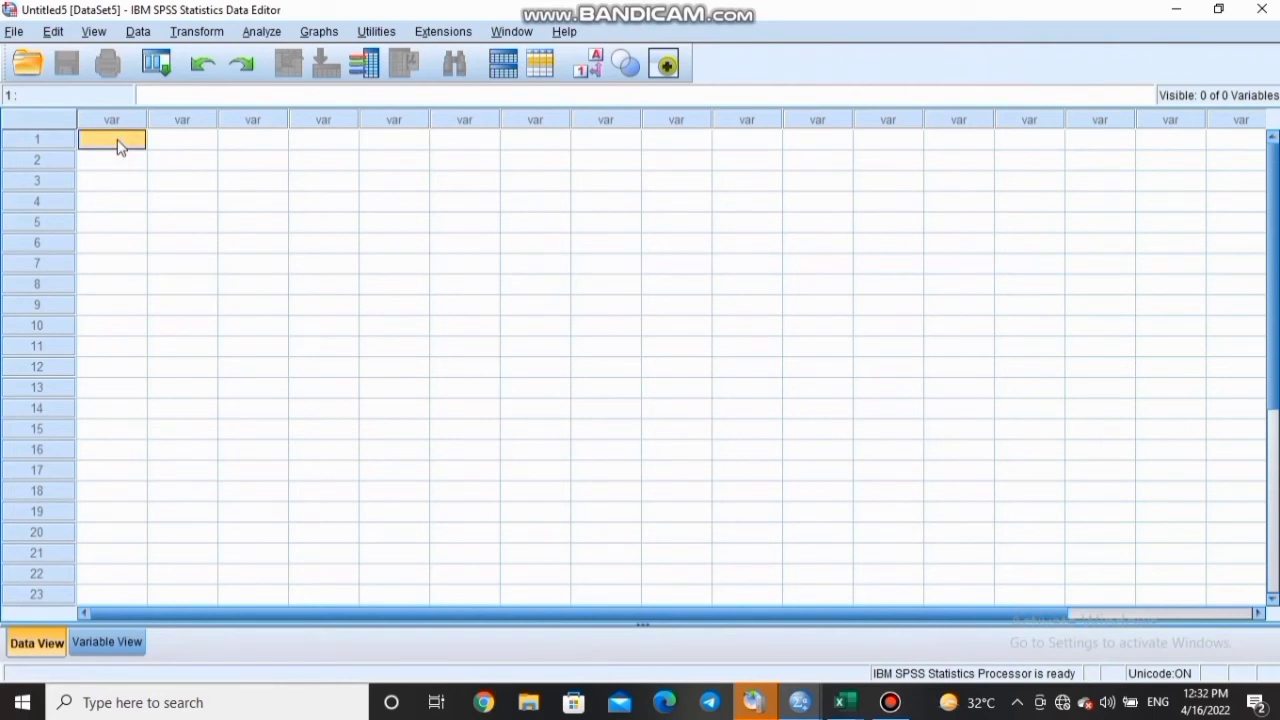
type("1.00\t7.00 1.00\t8.00 1.00\t9.00 1.00\t7.00 1.00\t7.00 2.00\t7.00 2.00\t9.00 2.00\t8.00 2.00\t8.00 2.00\t9.00 3.00\t9.00 3.00\t8.00 3.00\t9.00 3.00\t7.00 3.00\t8.00 4.00\t7.00 4.00\t7.00 4.00\t8.00 4.00\t8.00 4.00\t9.00")
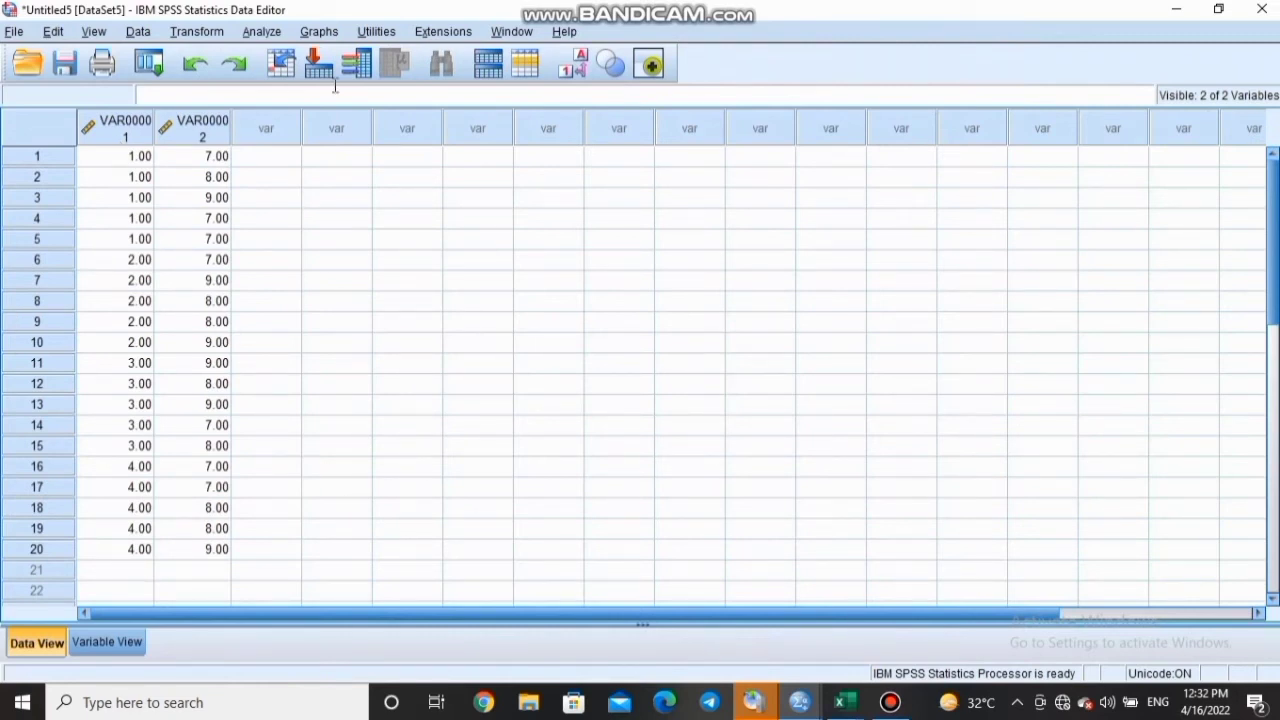
Step: Rename the first variable as kelompok and the second as nilai
left_click(134, 641)
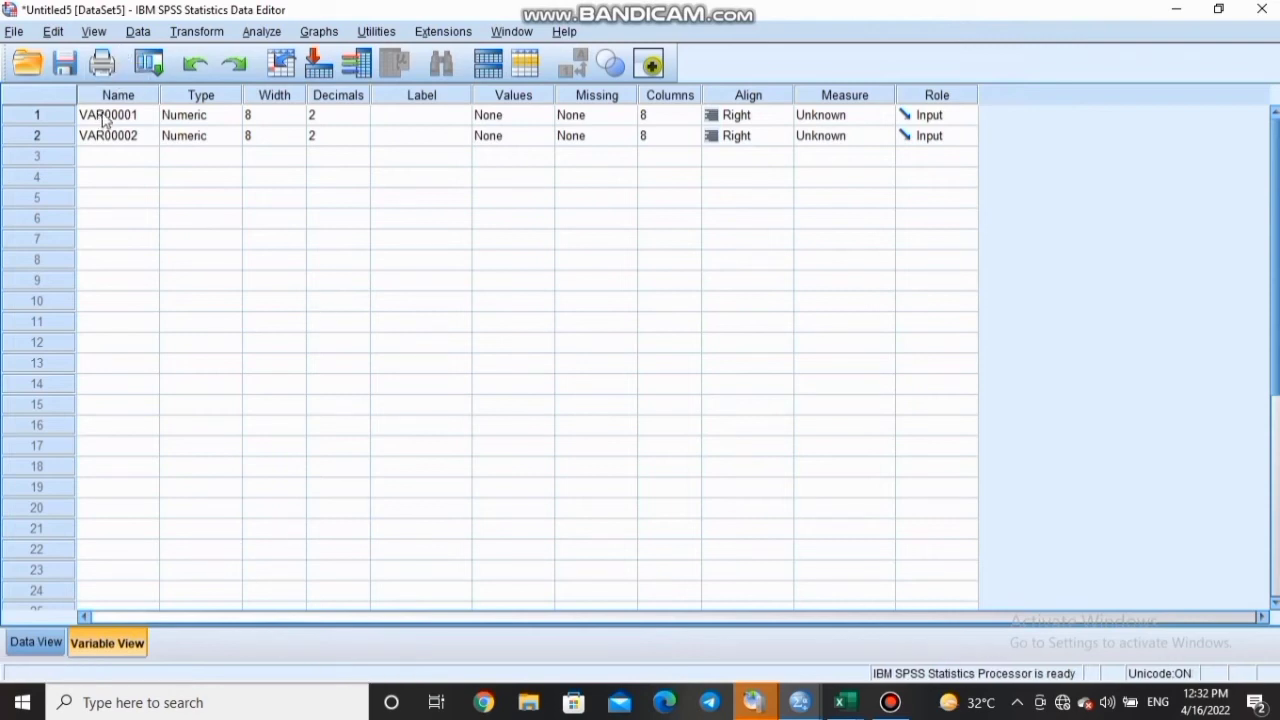
left_click(133, 118)
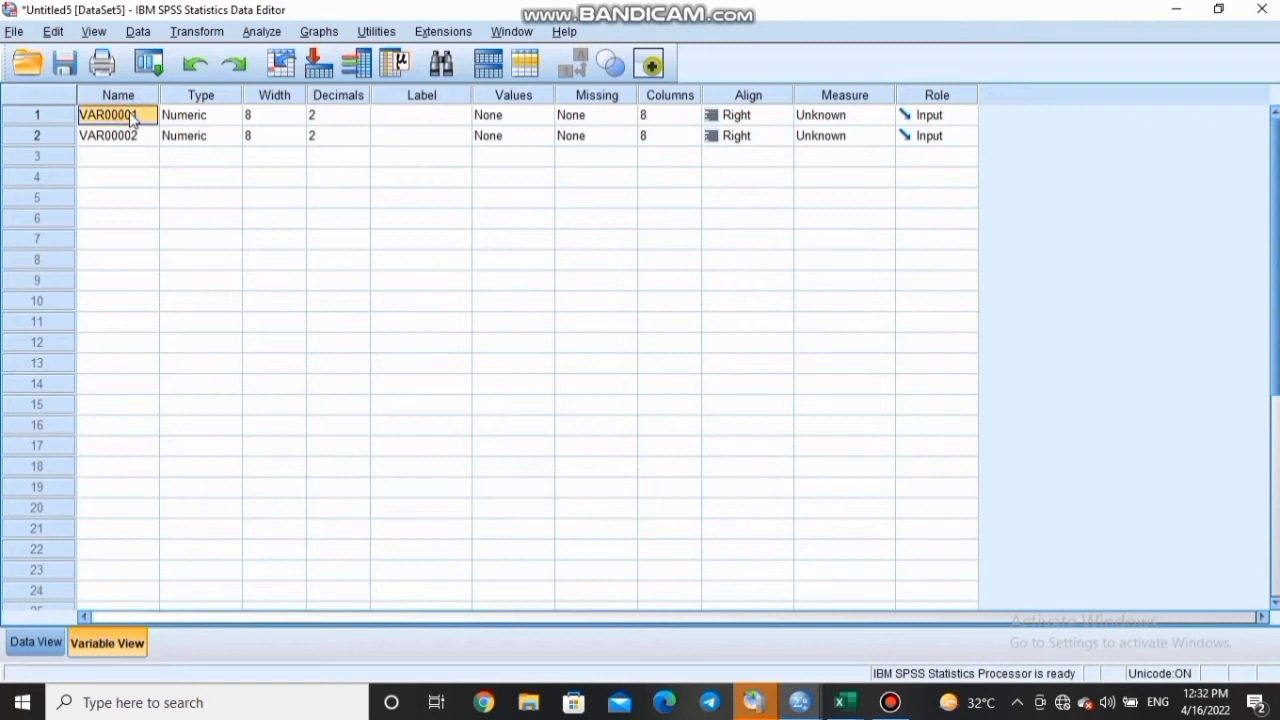
key("BackSpace")
type("kelompok")
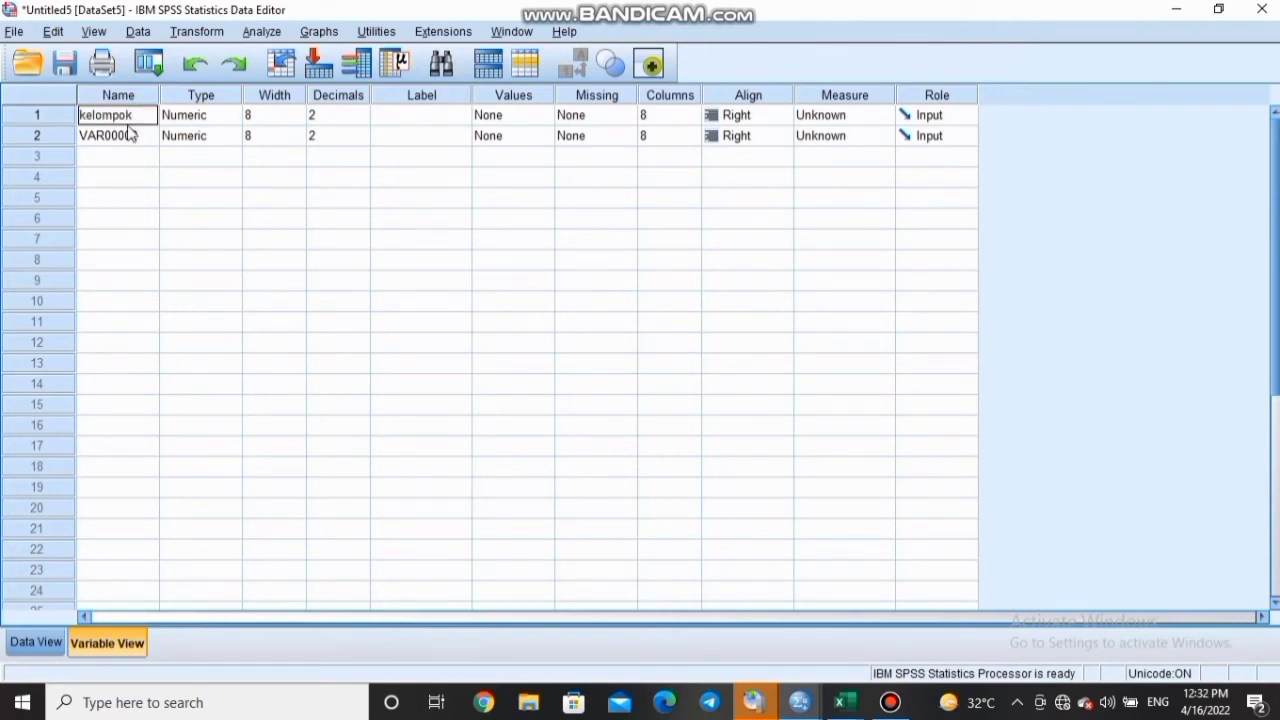
left_click(130, 135)
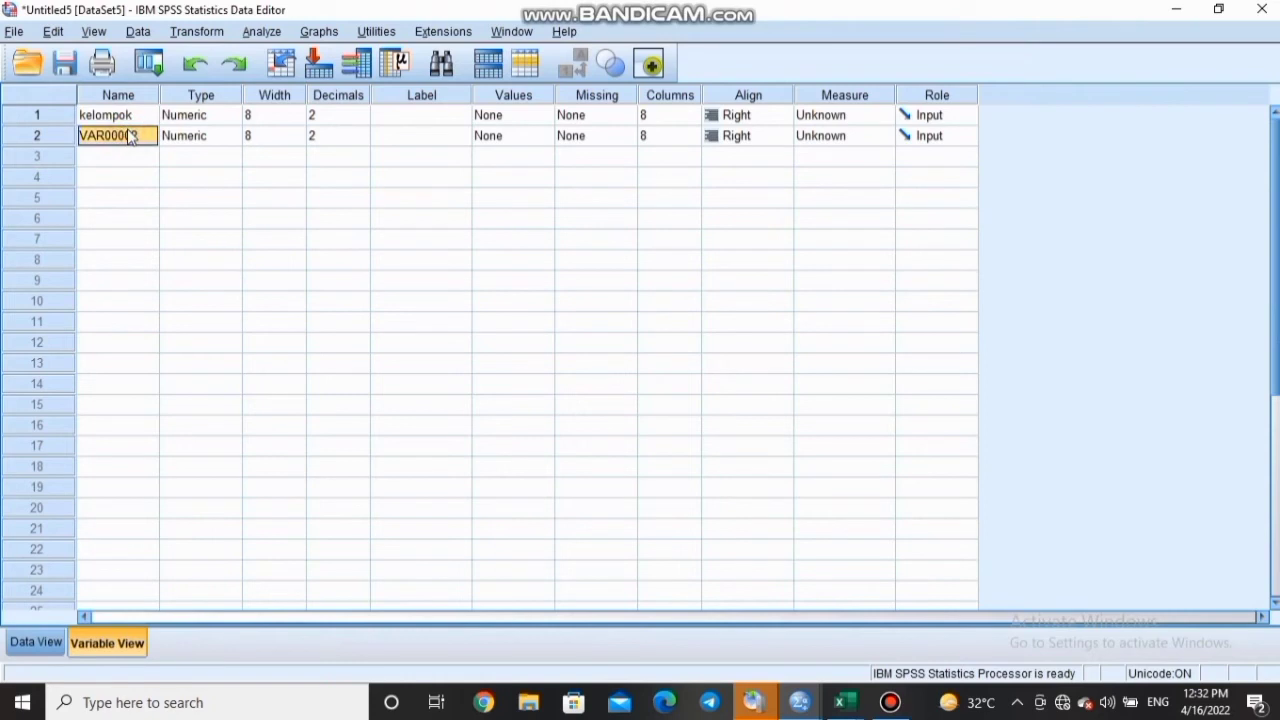
key("BackSpace")
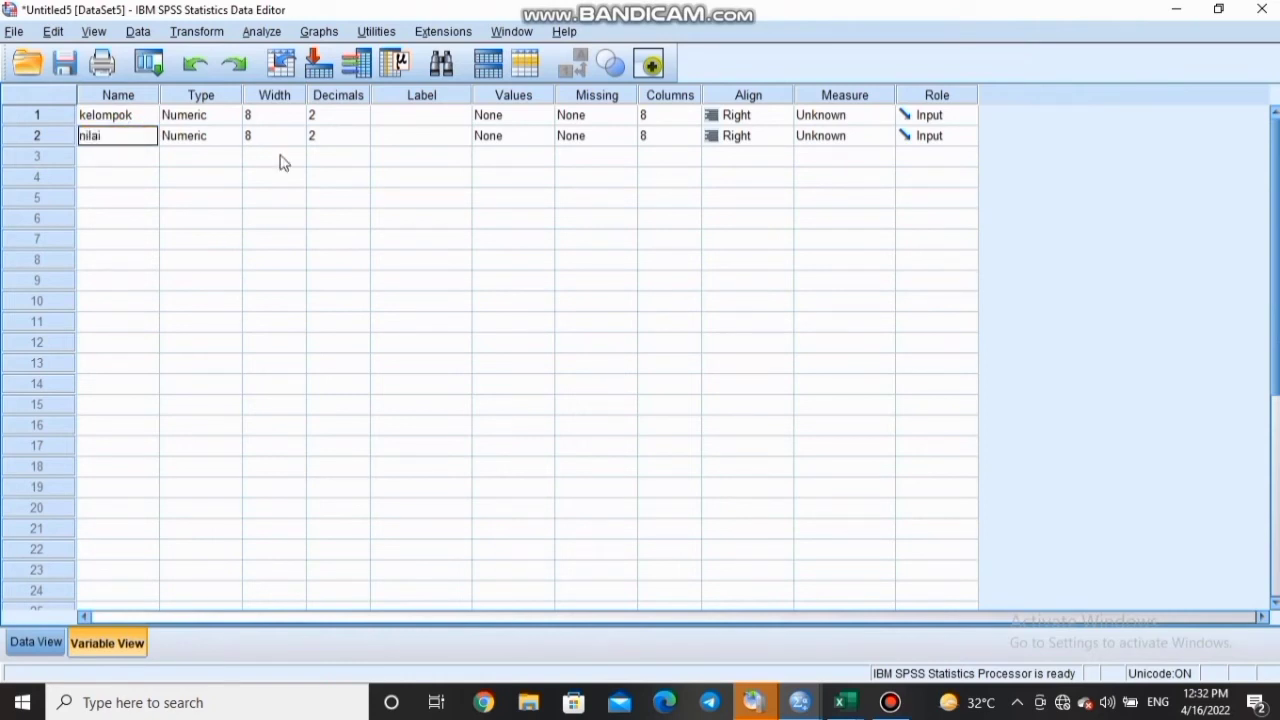
Step: Label the kelompok variable "kelompok" and the nilai variable "nilai matematika"
left_click(425, 114)
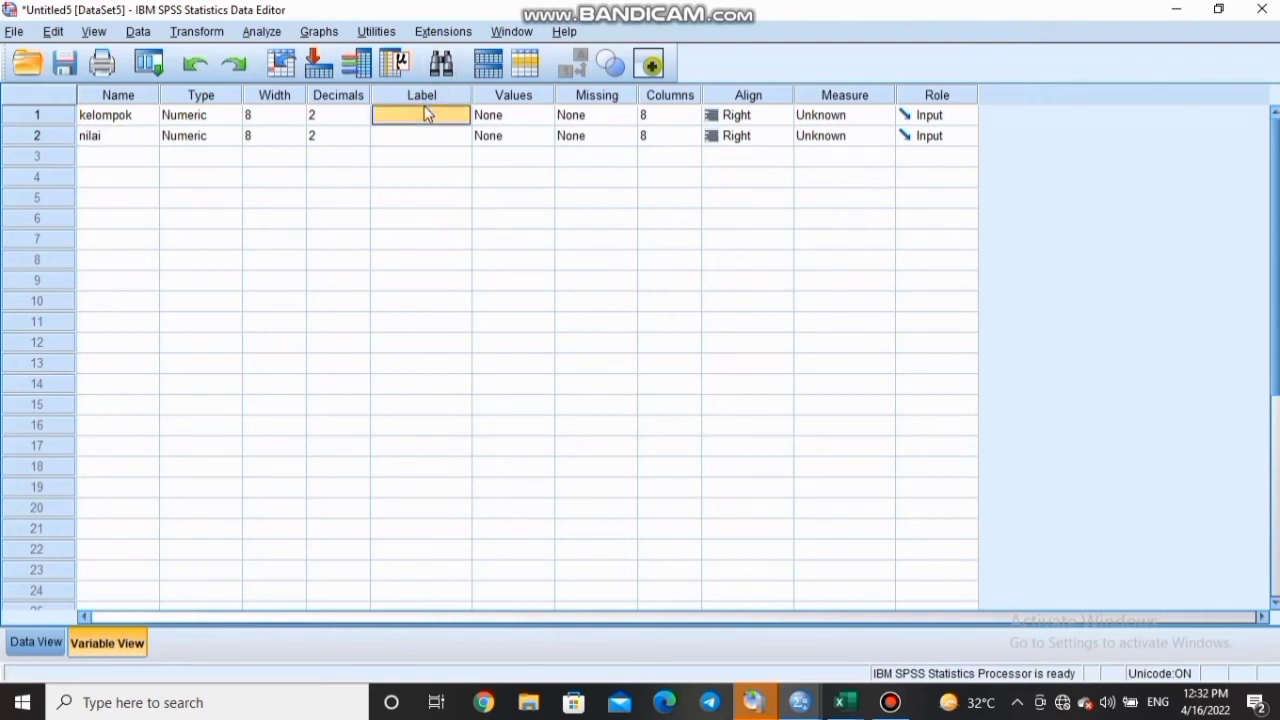
type("kelomok")
left_click(408, 117)
type("p")
left_click(410, 138)
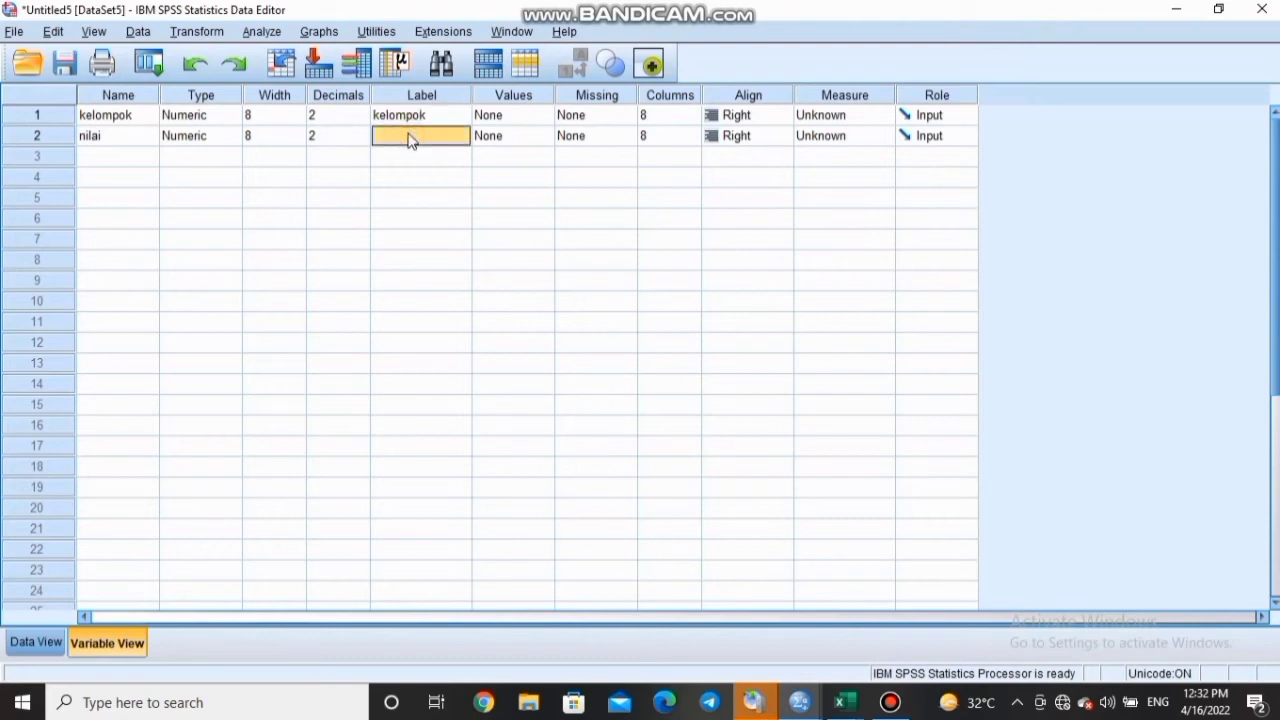
type("nilai matematika")
Step: Open the value labels of the nilai variable and add 1 = "keompok 1"
left_click(531, 117)
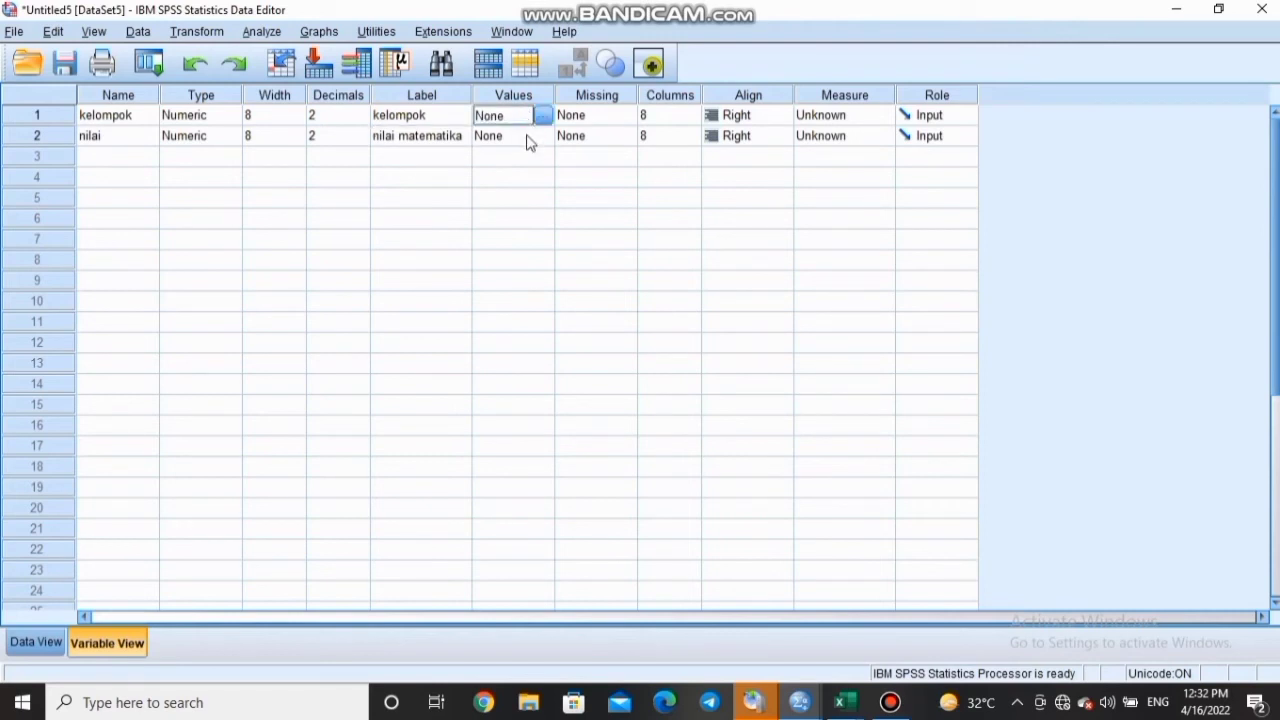
left_click(529, 138)
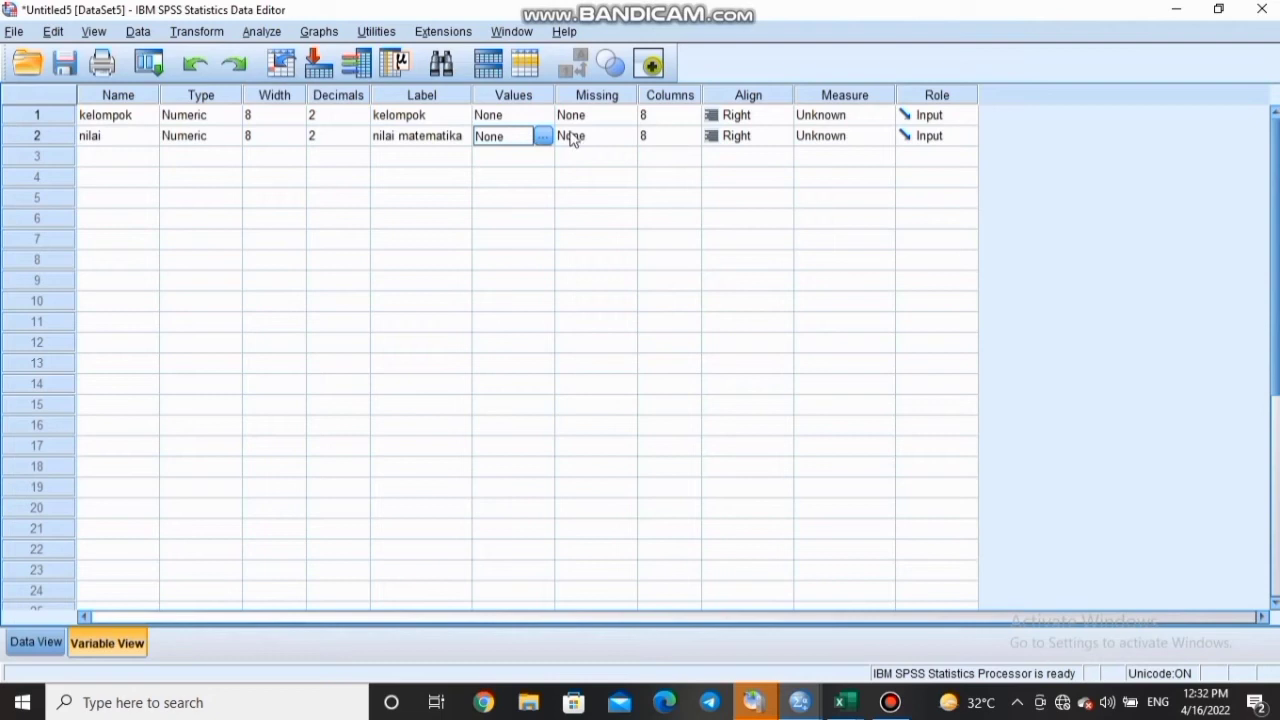
left_click(545, 136)
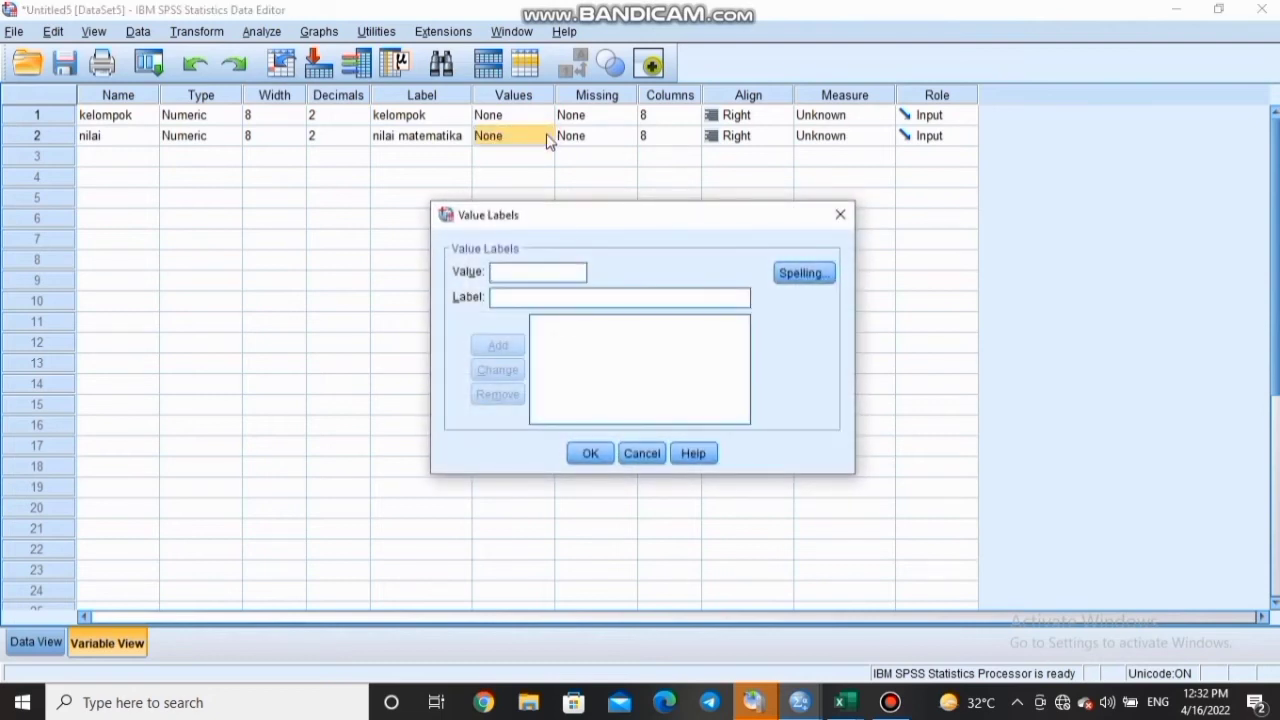
type("1")
left_click(503, 296)
type("kelompok 1")
left_click(500, 342)
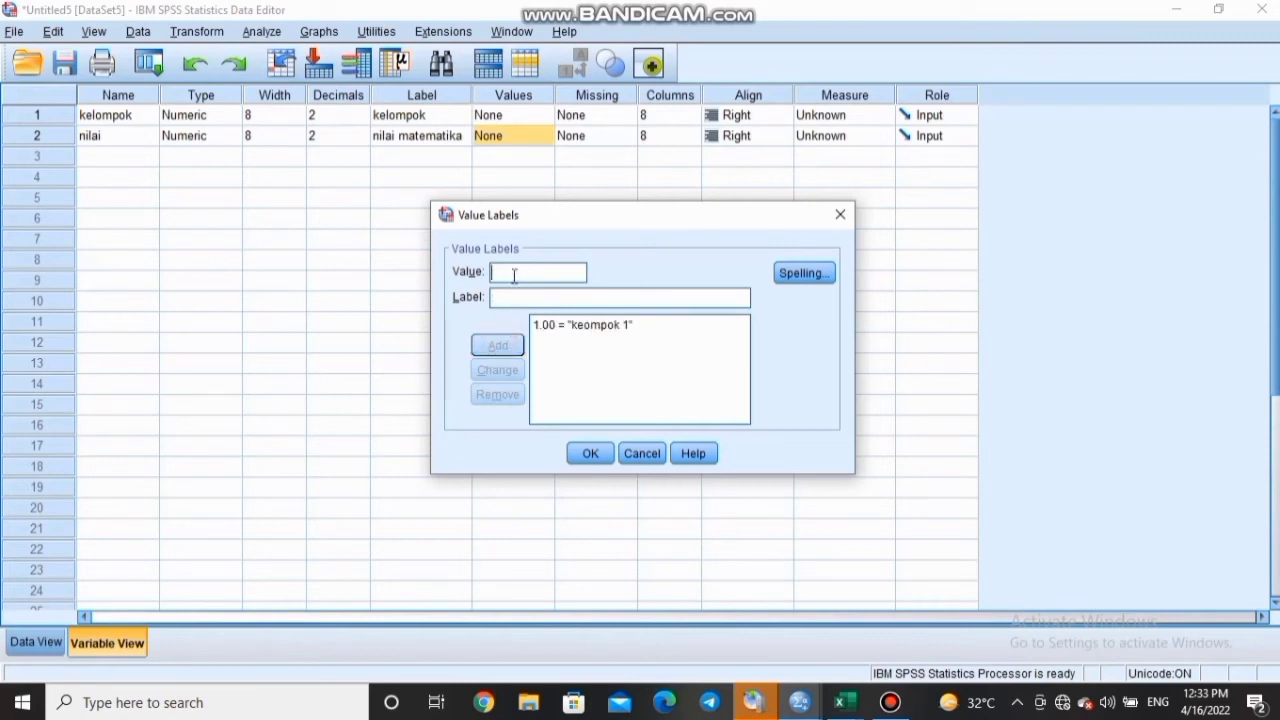
Step: Add the value labels 2 = "kelompok 2" and 3 = "keompok 3" for the nilai variable
type("2")
left_click(514, 297)
type("ke")
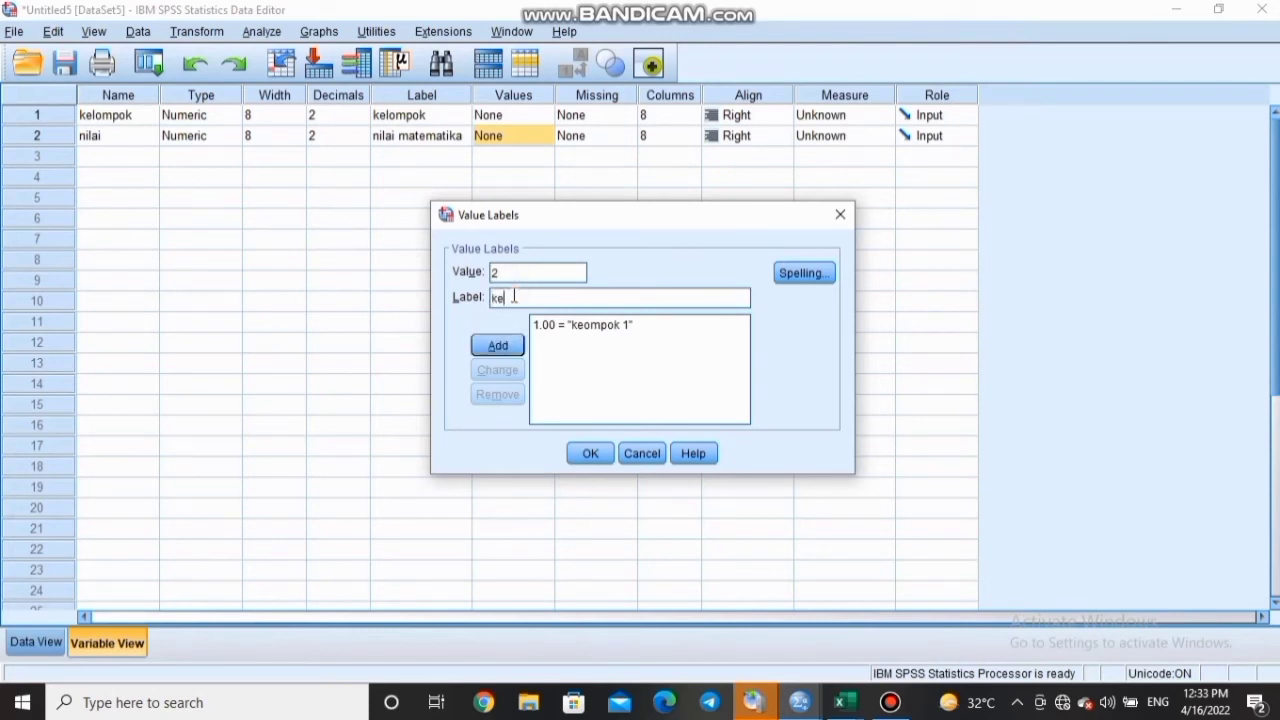
type("lompok 2")
left_click(500, 340)
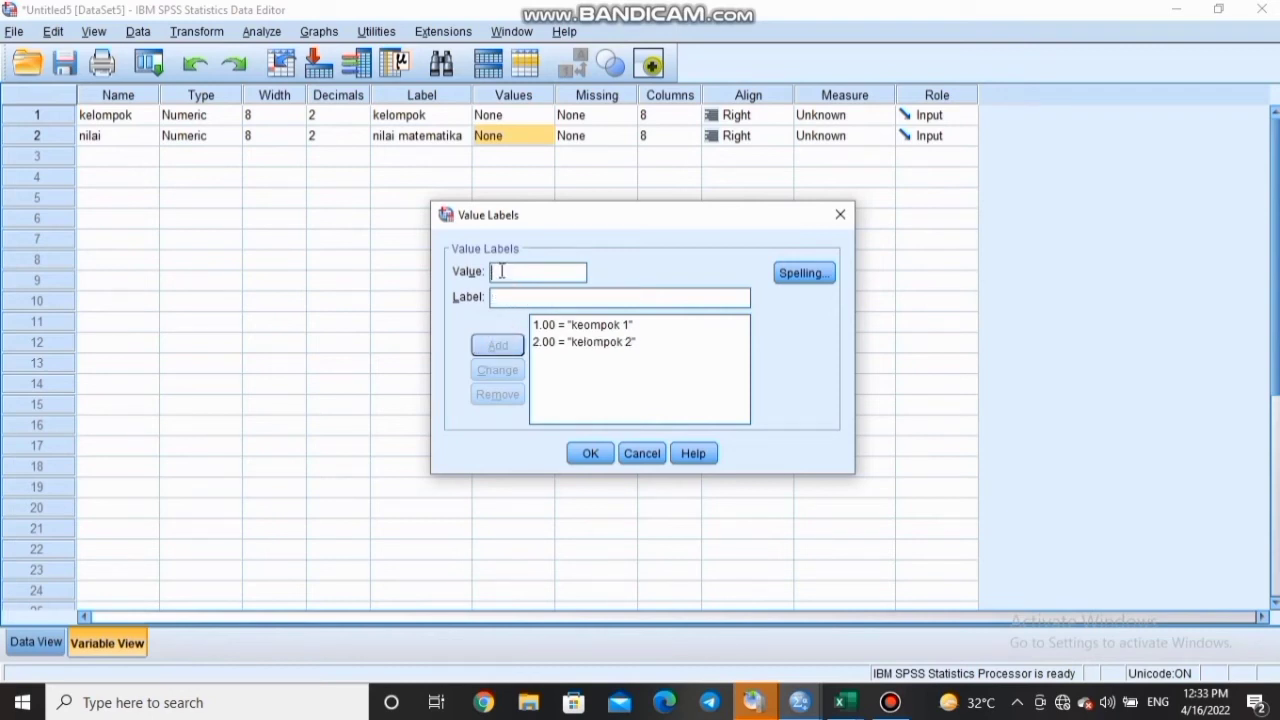
type("3")
left_click(504, 298)
type("keompok 3")
left_click(491, 345)
Step: Add the value label 4 = "kelompok 4" and apply the value labels to the nilai variable
type("4")
left_click(503, 295)
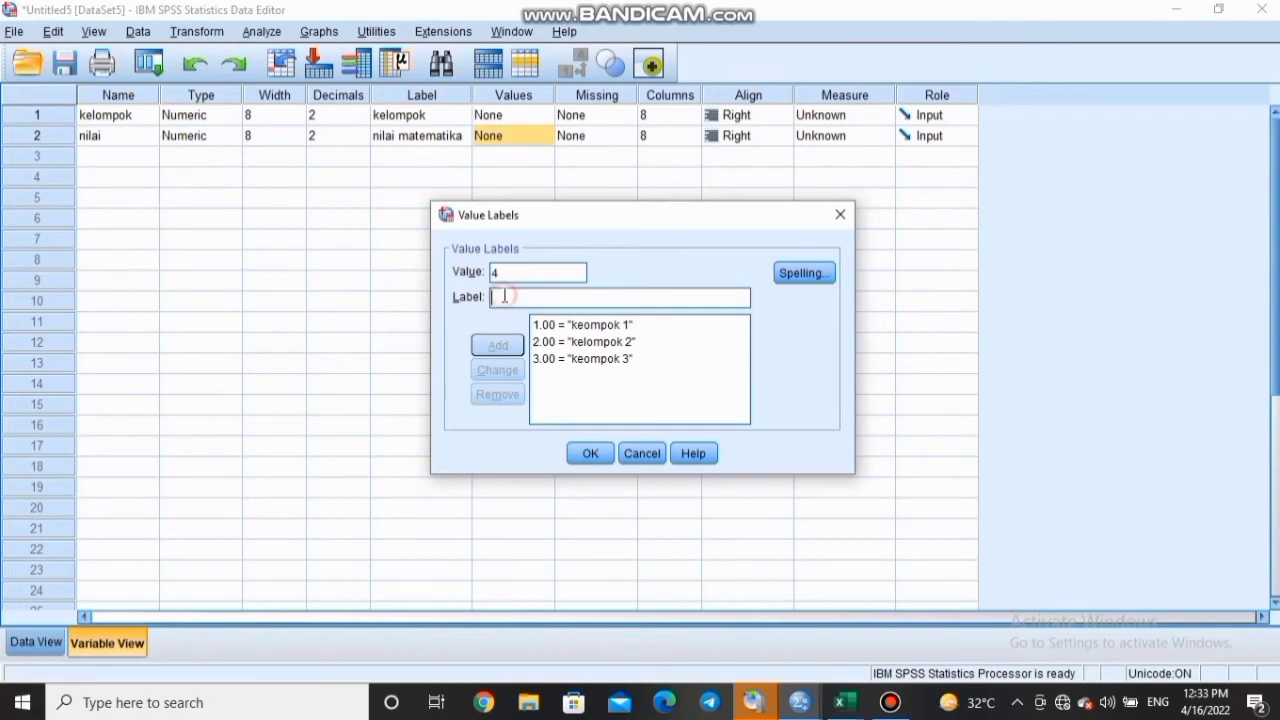
type("kelompok 4")
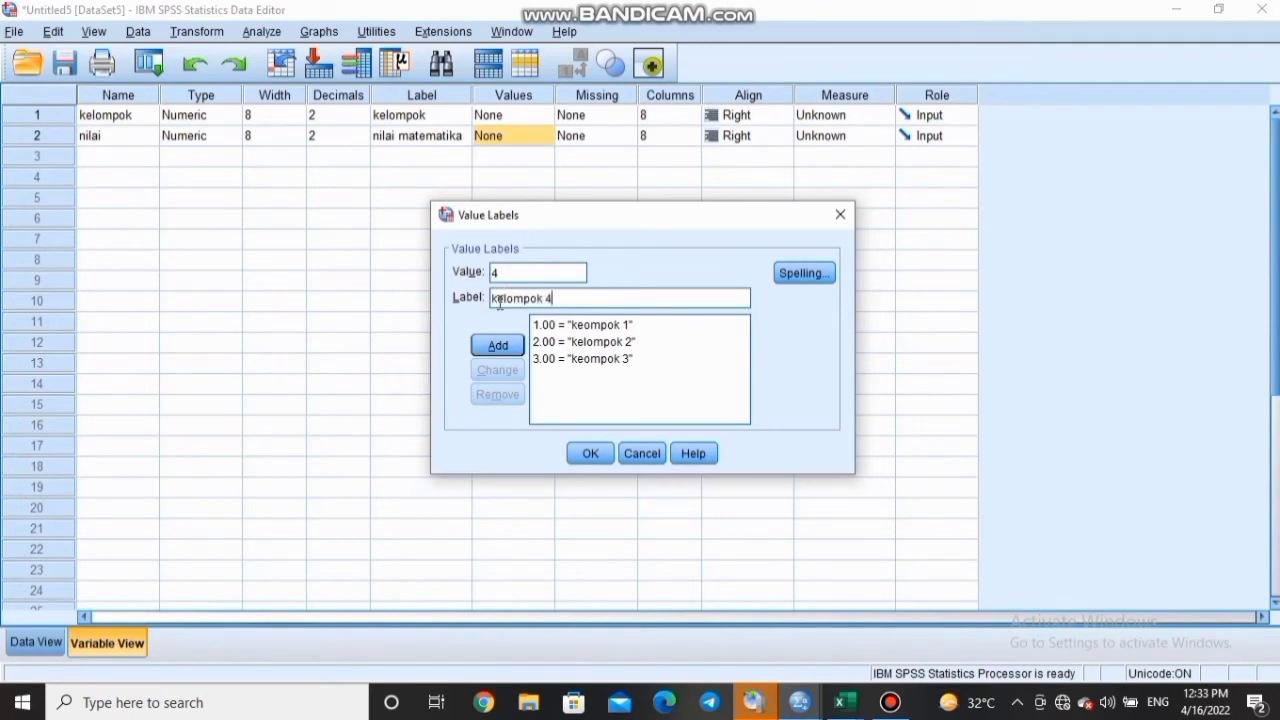
left_click(500, 345)
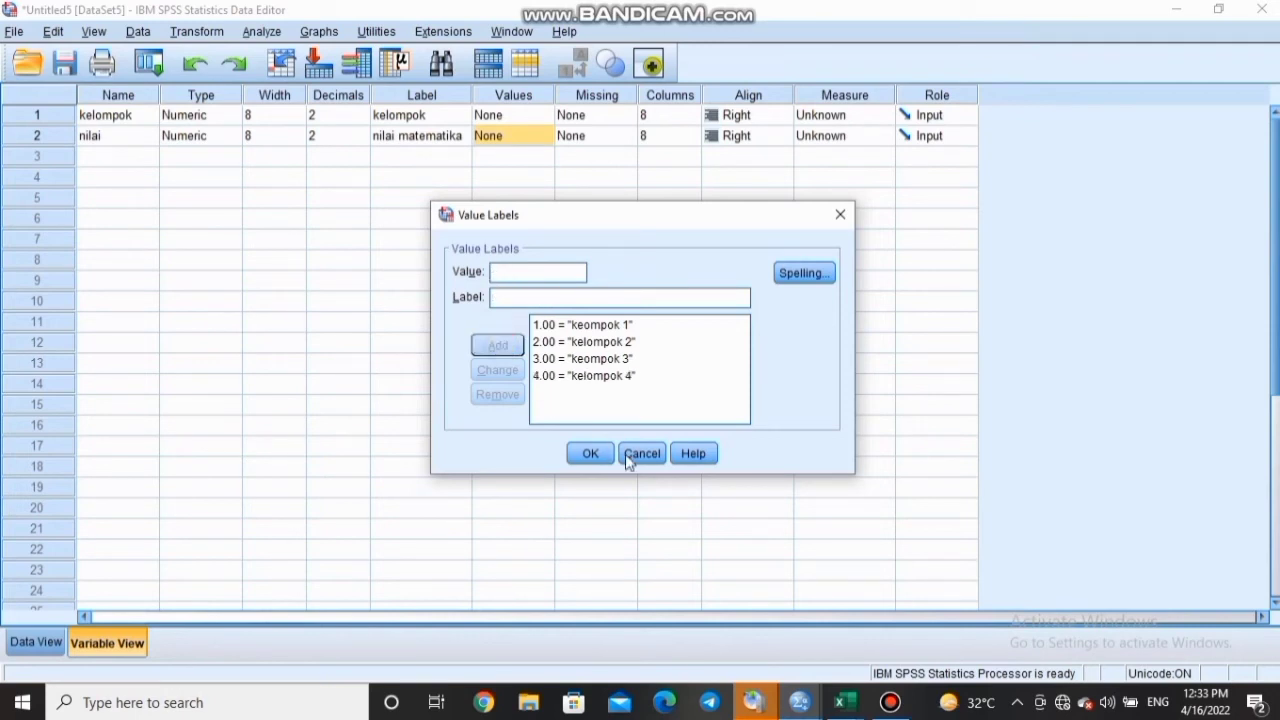
left_click(591, 453)
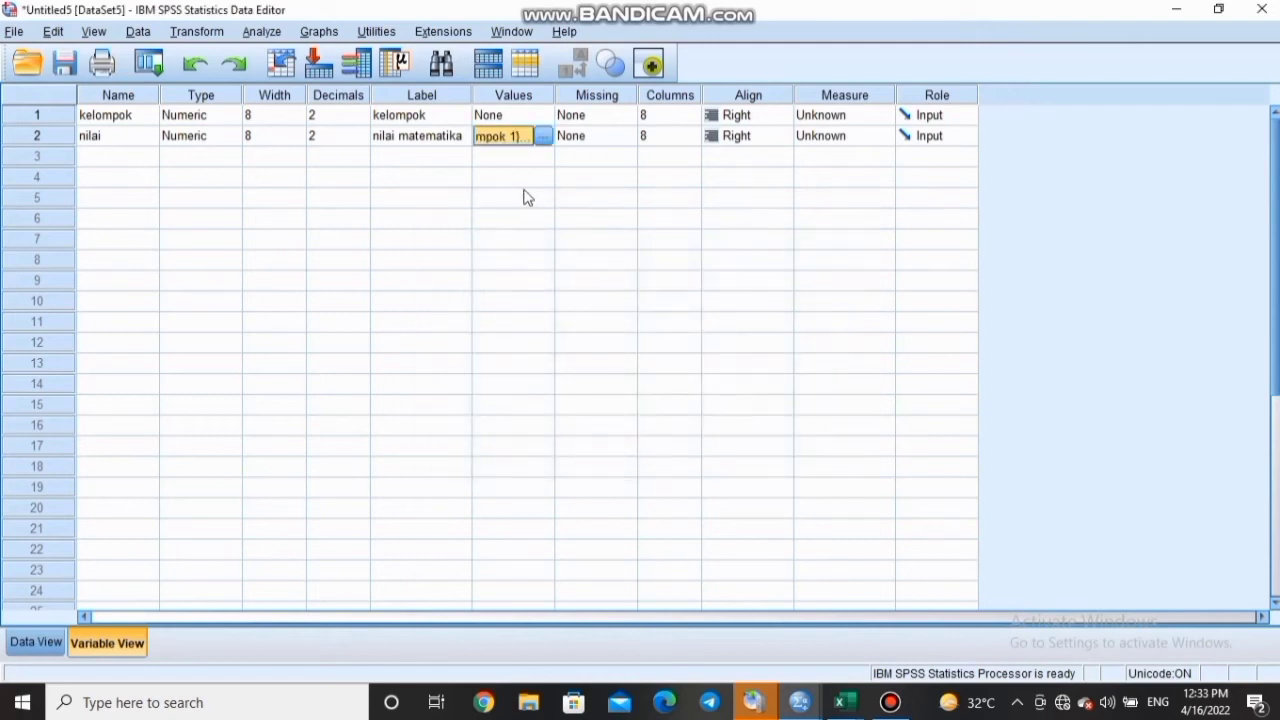
left_click(506, 149)
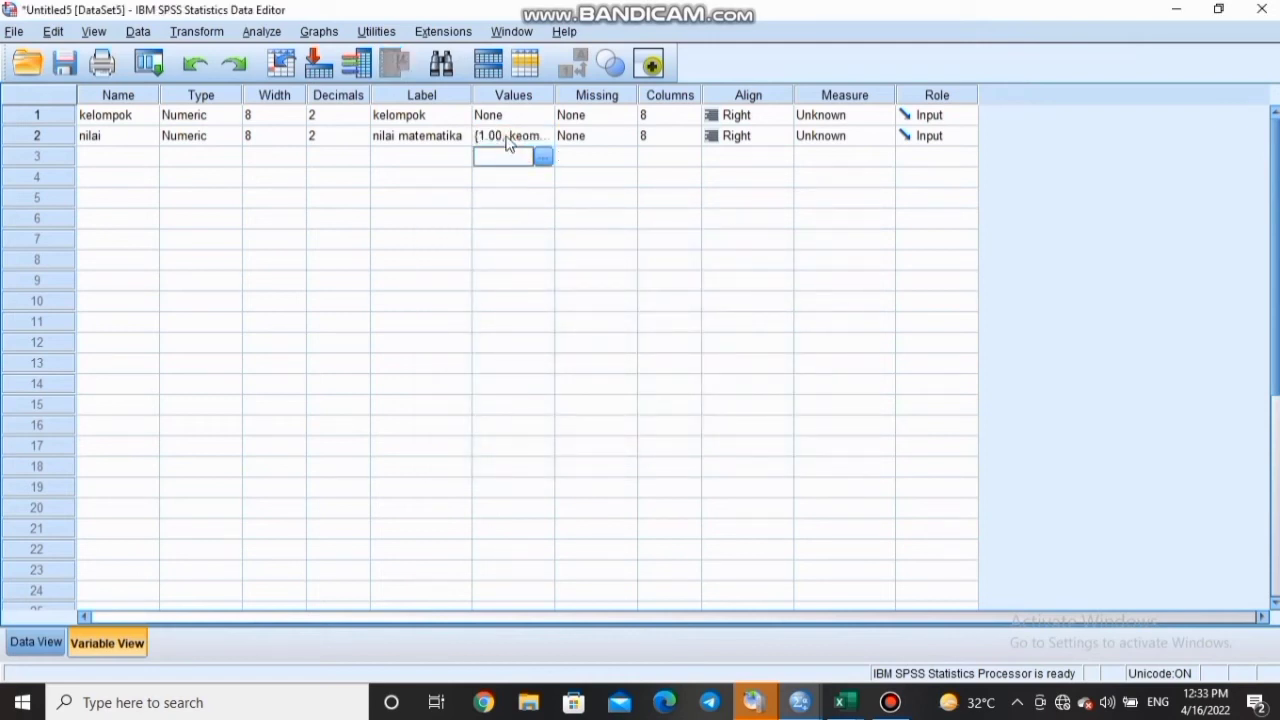
left_click(506, 136)
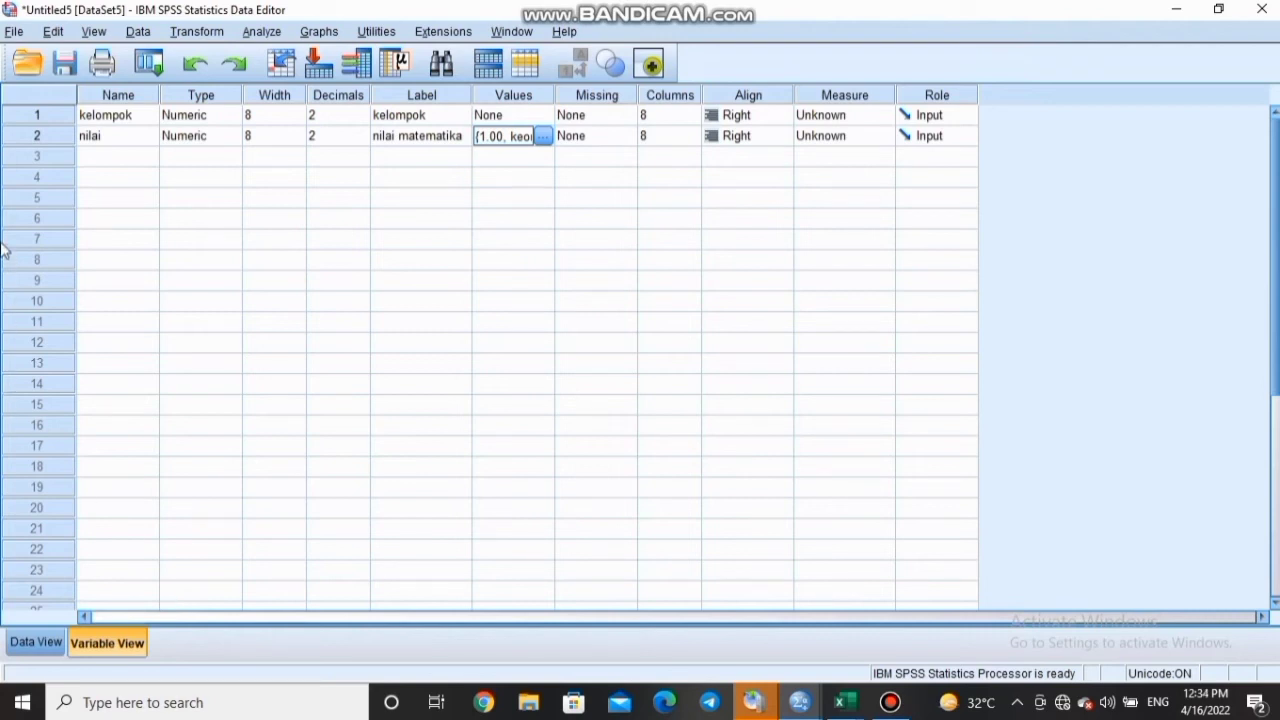
Step: Set up a One-Way ANOVA with nilai matematika as the dependent variable and kelompok as the factor
left_click(266, 34)
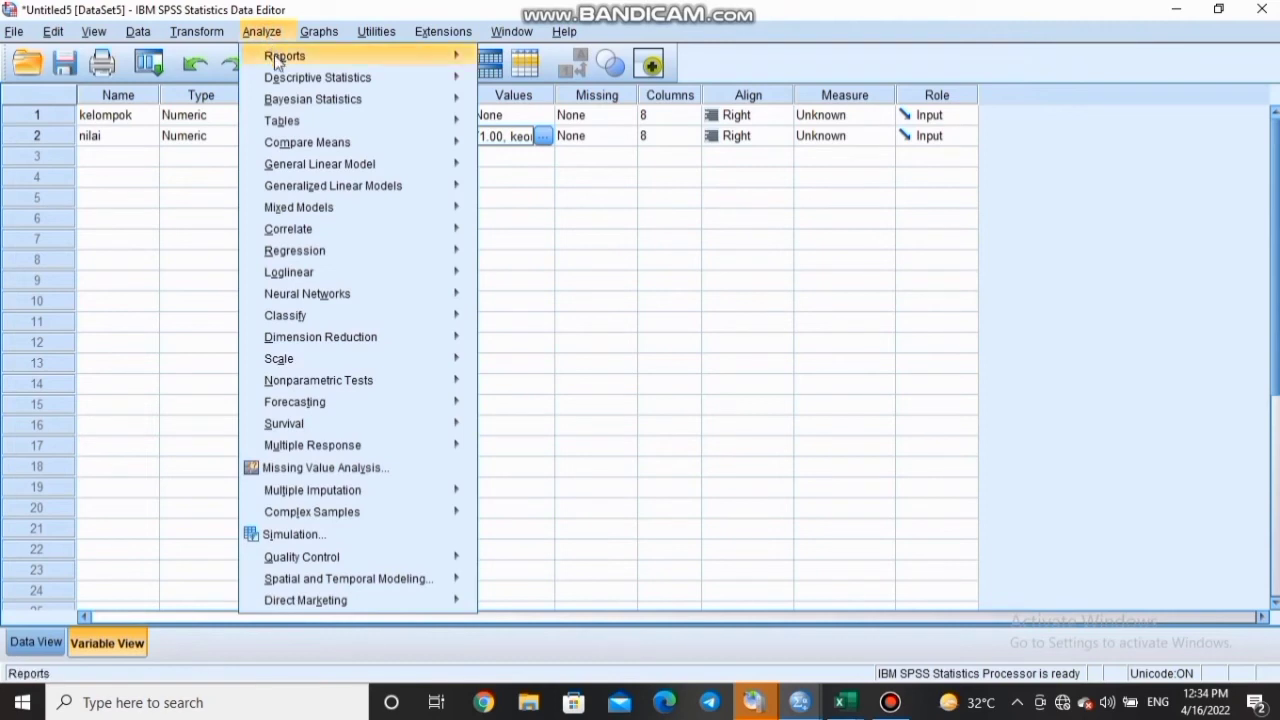
mouse_move(282, 79)
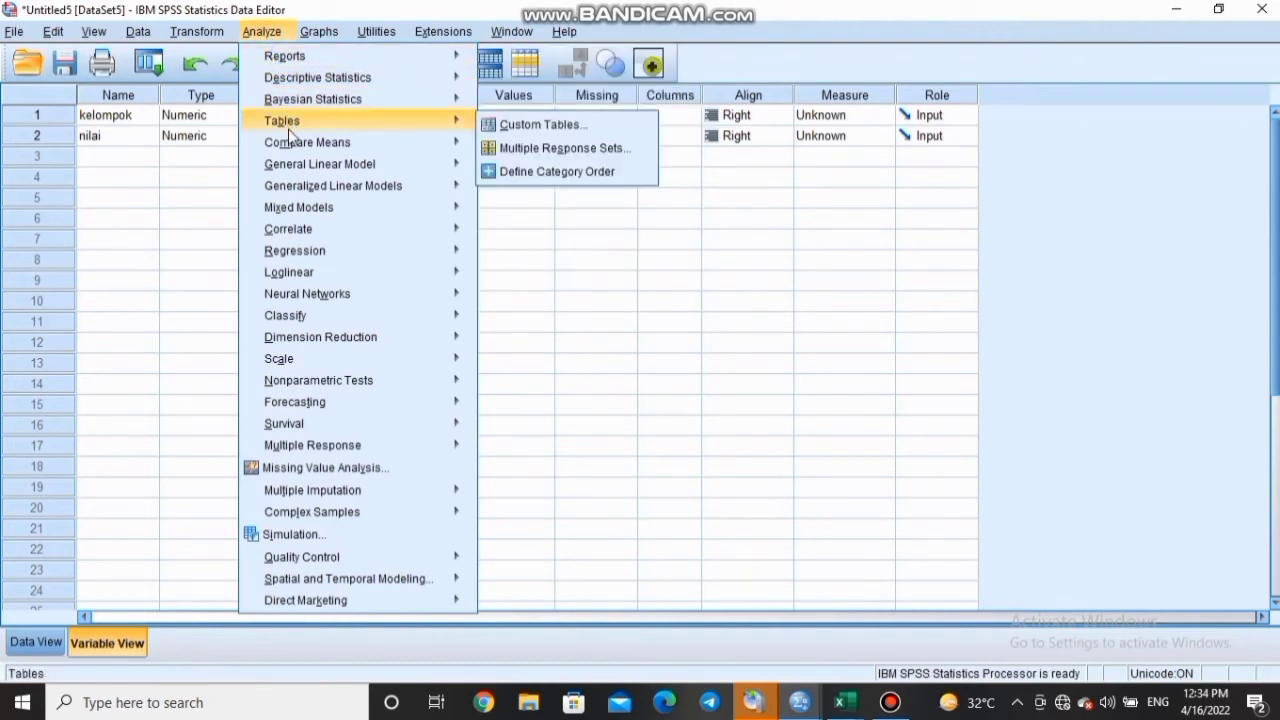
mouse_move(292, 142)
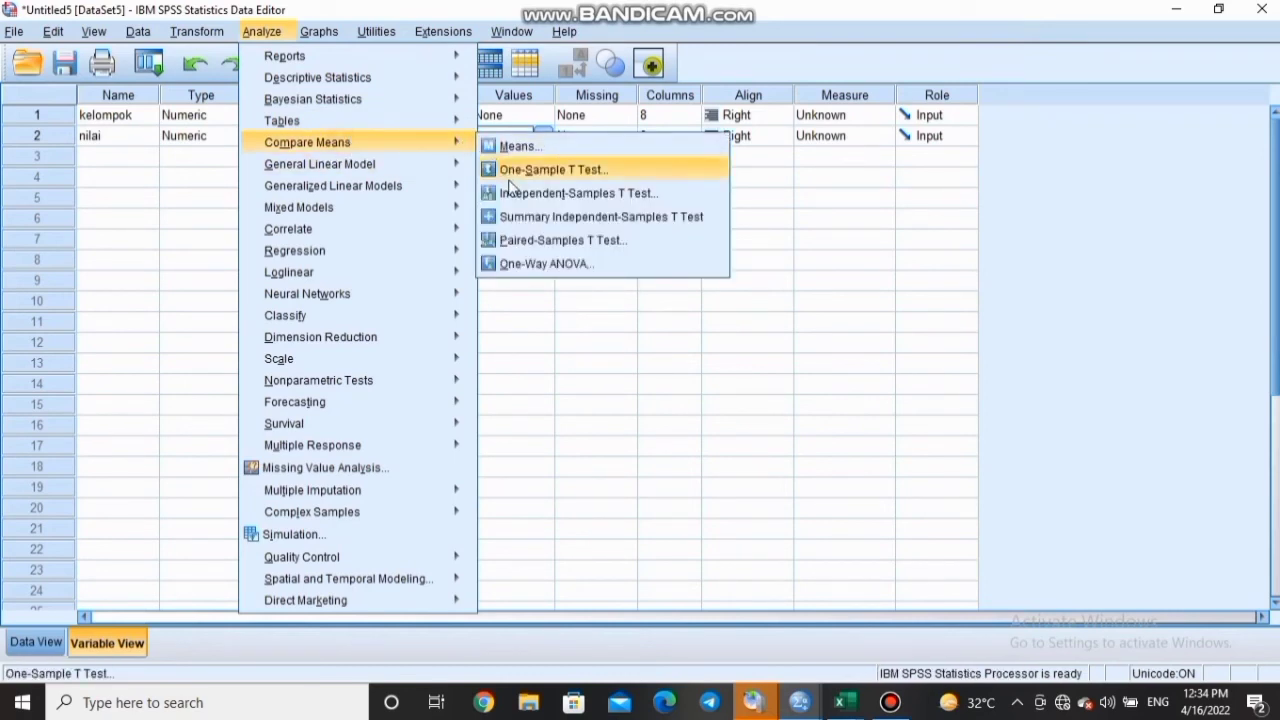
left_click(527, 261)
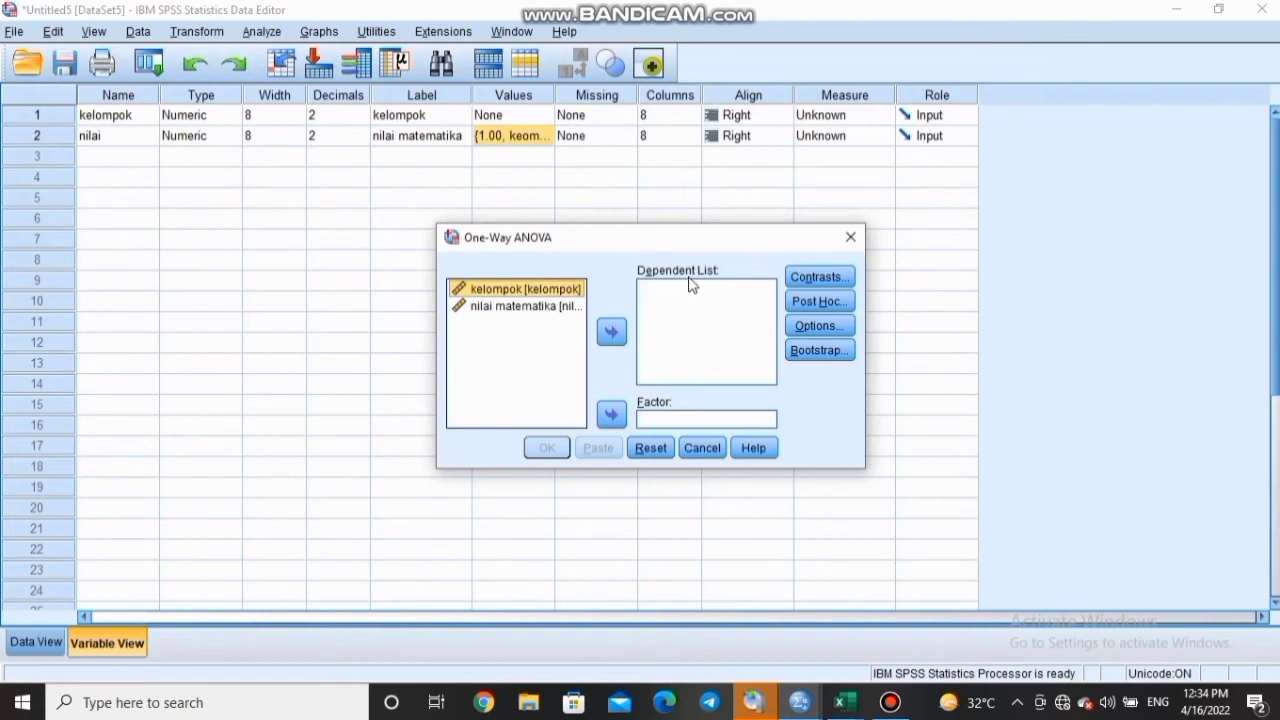
left_click(535, 309)
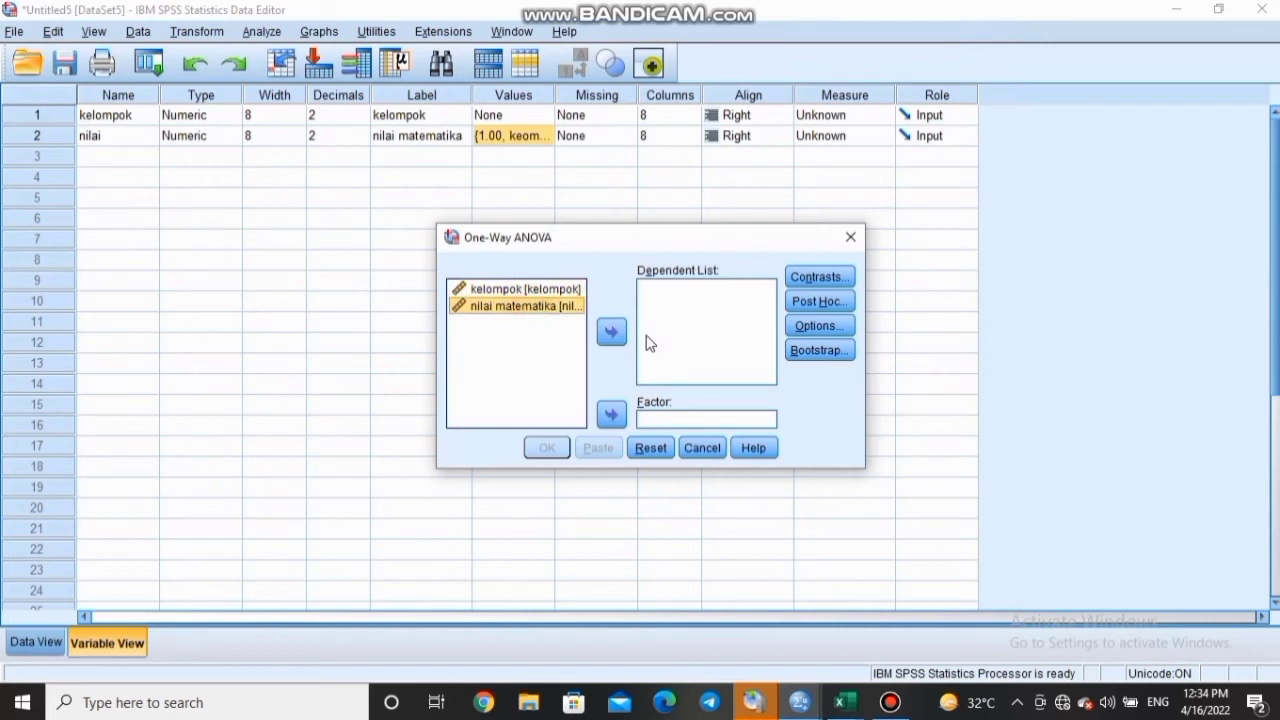
left_click(612, 333)
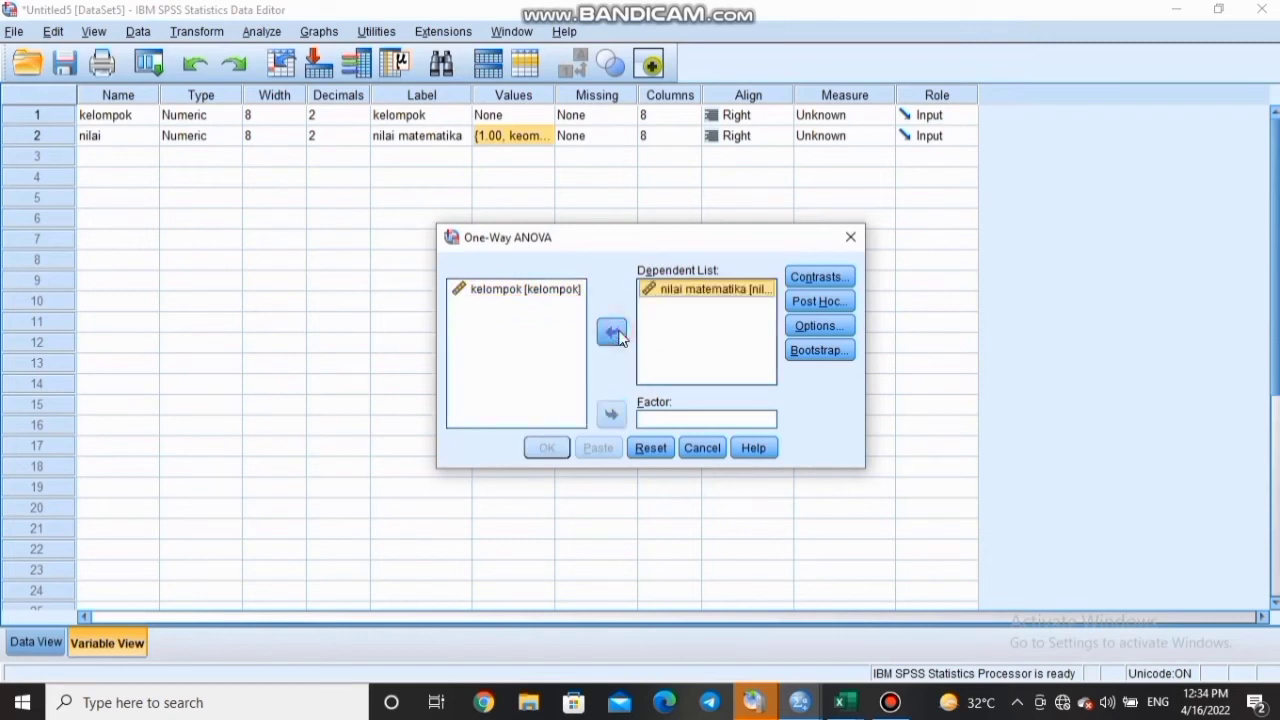
left_click(543, 290)
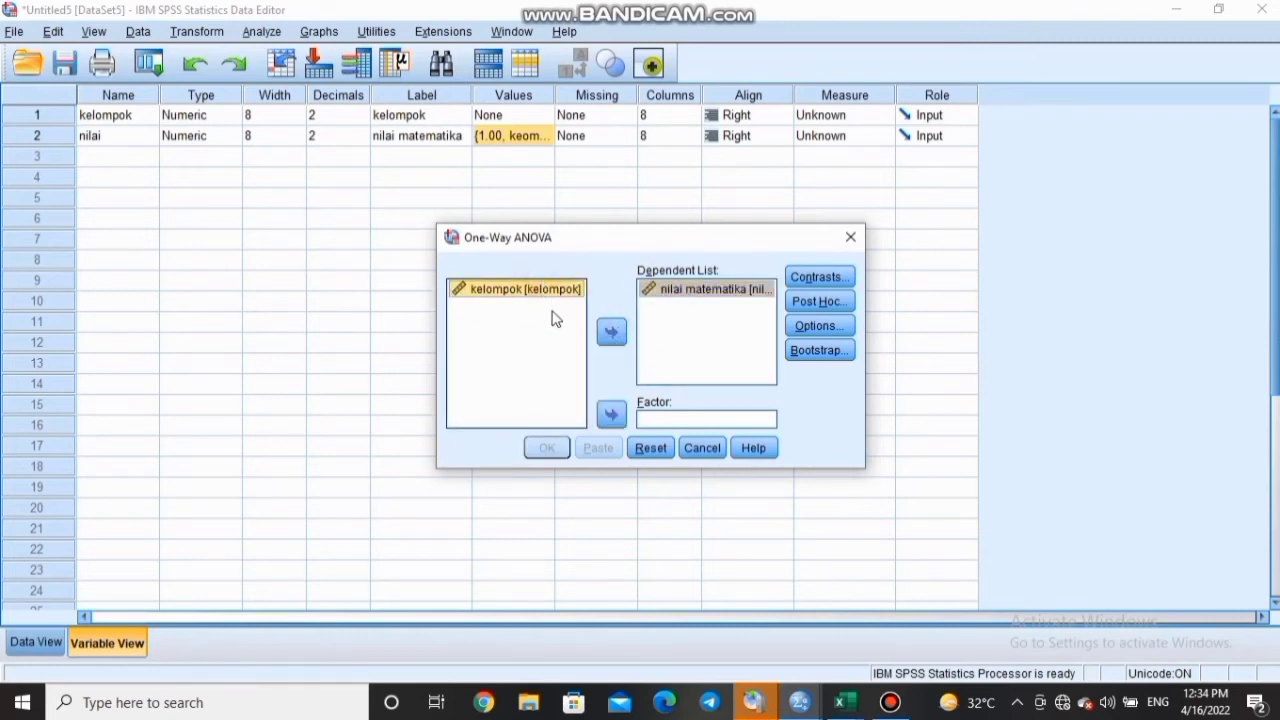
left_click(612, 414)
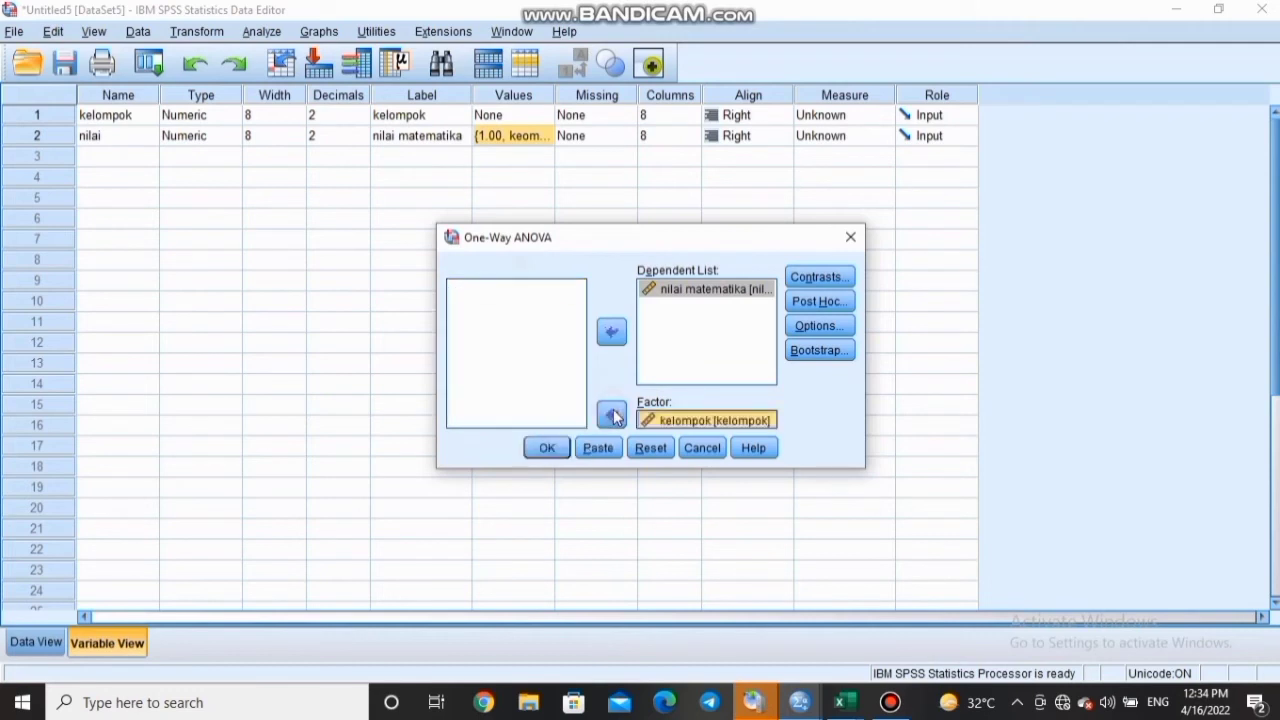
Step: Enable the homogeneity of variance test in the ANOVA options and run the analysis
left_click(798, 329)
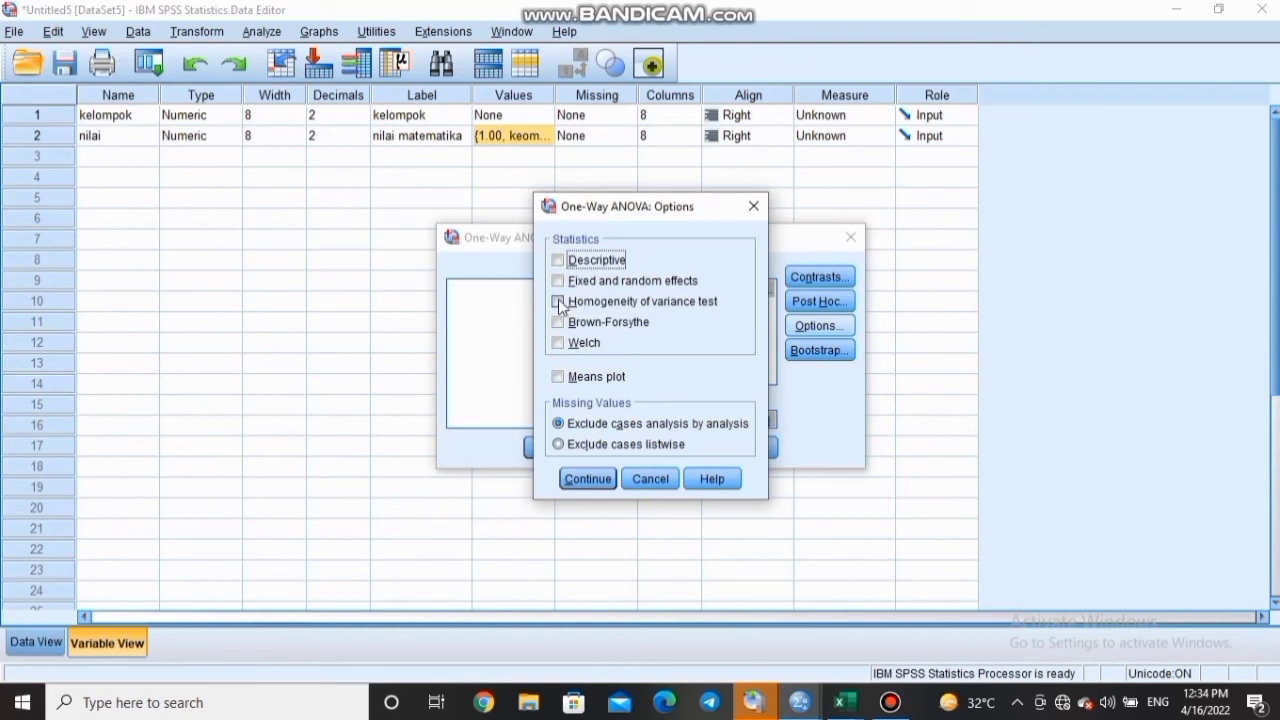
left_click(559, 302)
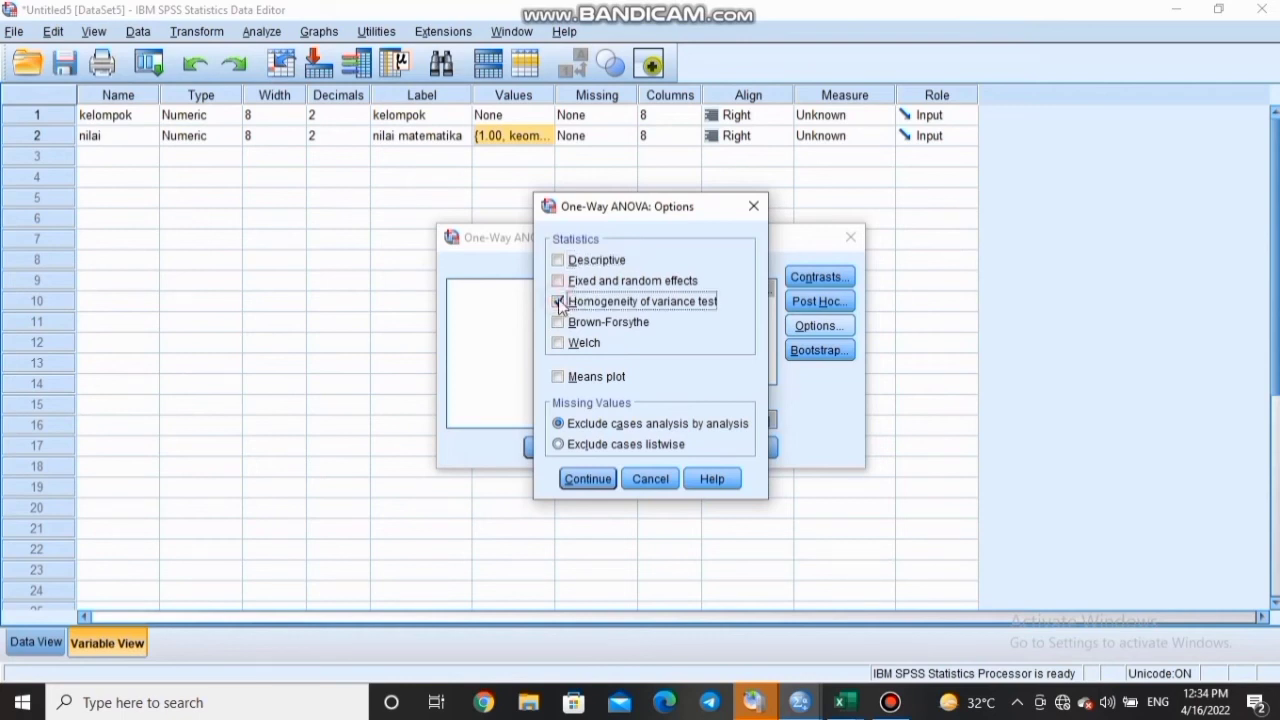
left_click(590, 479)
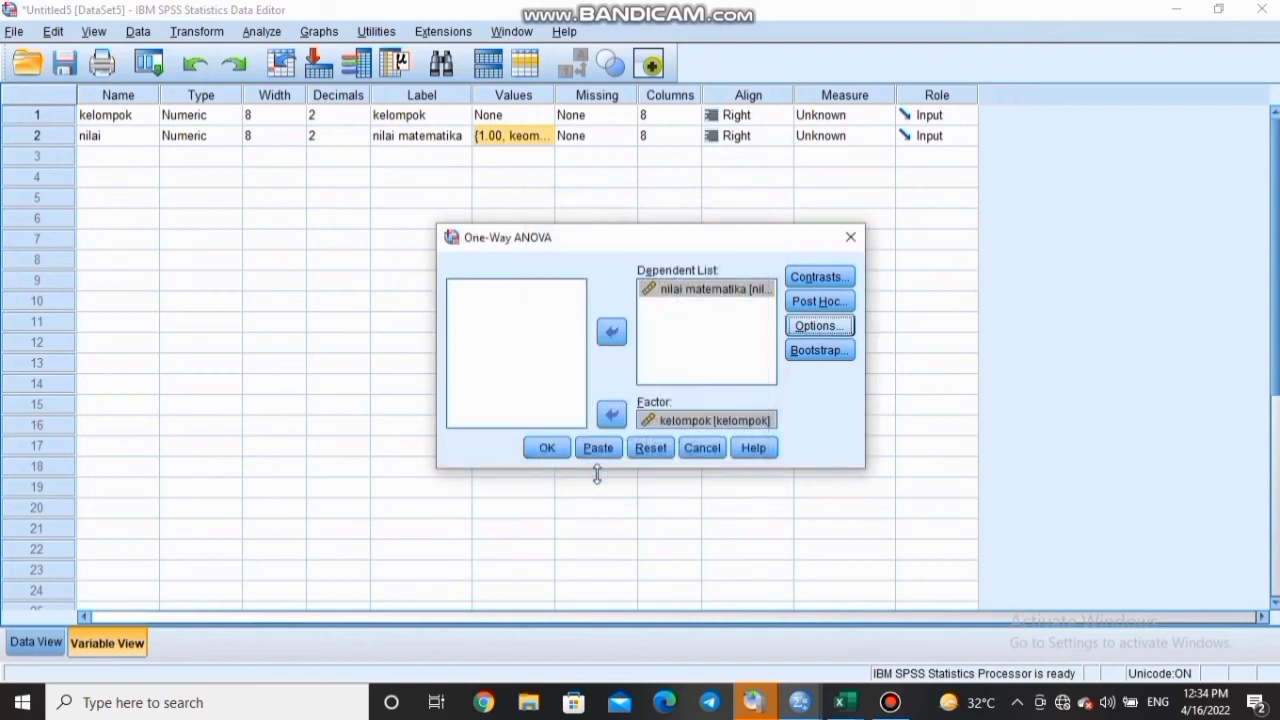
left_click(558, 448)
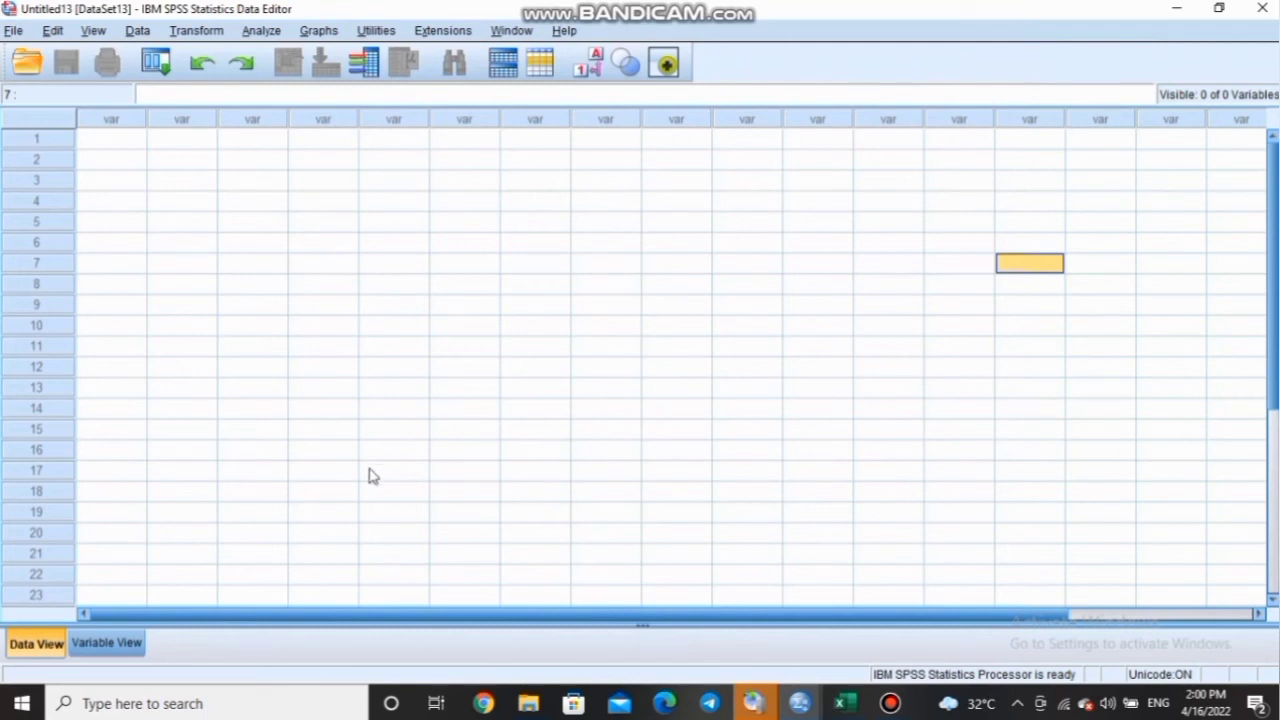
Step: Check the two data columns in Excel and define the variables motivasi and kinerja in the empty SPSS dataset
left_click(845, 703)
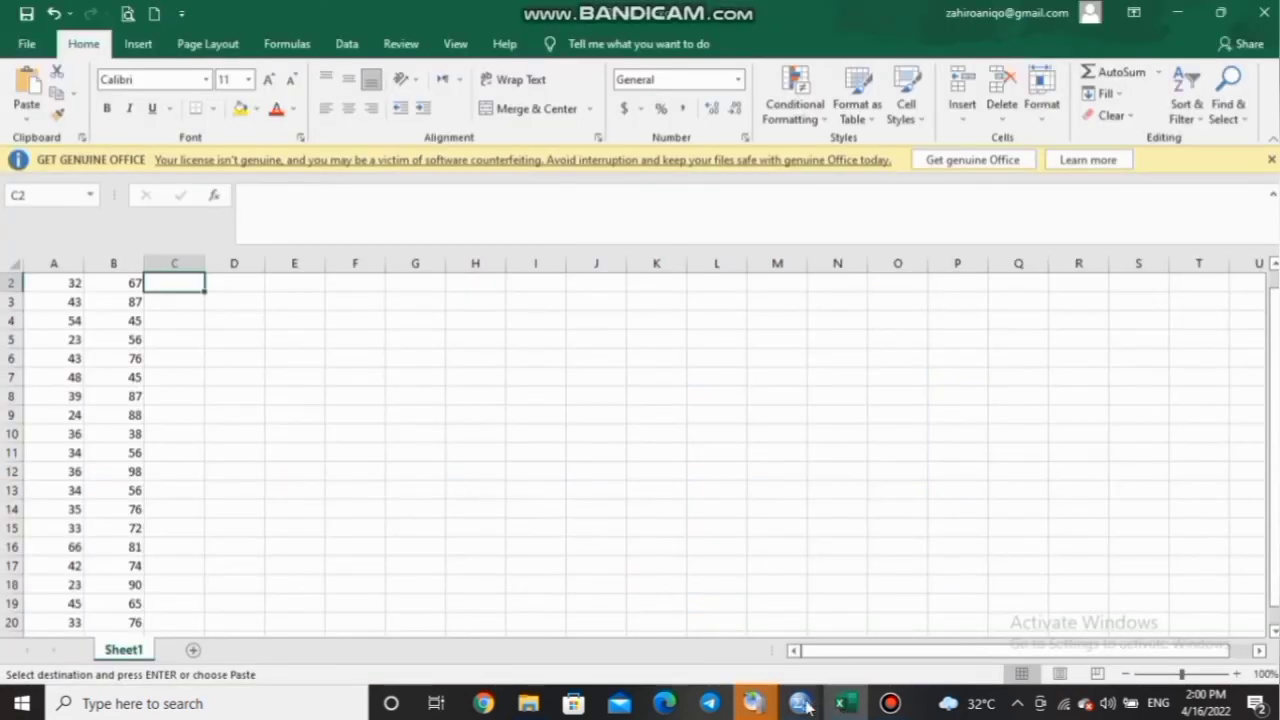
mouse_move(803, 705)
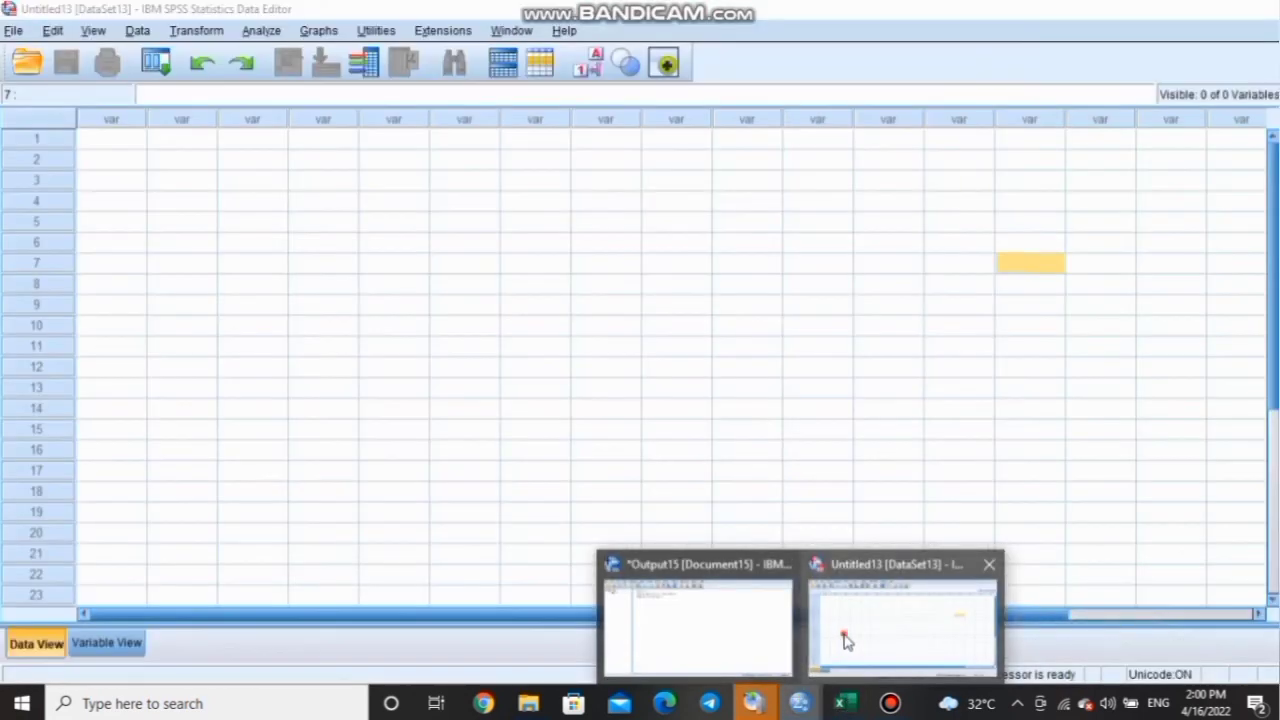
left_click(845, 640)
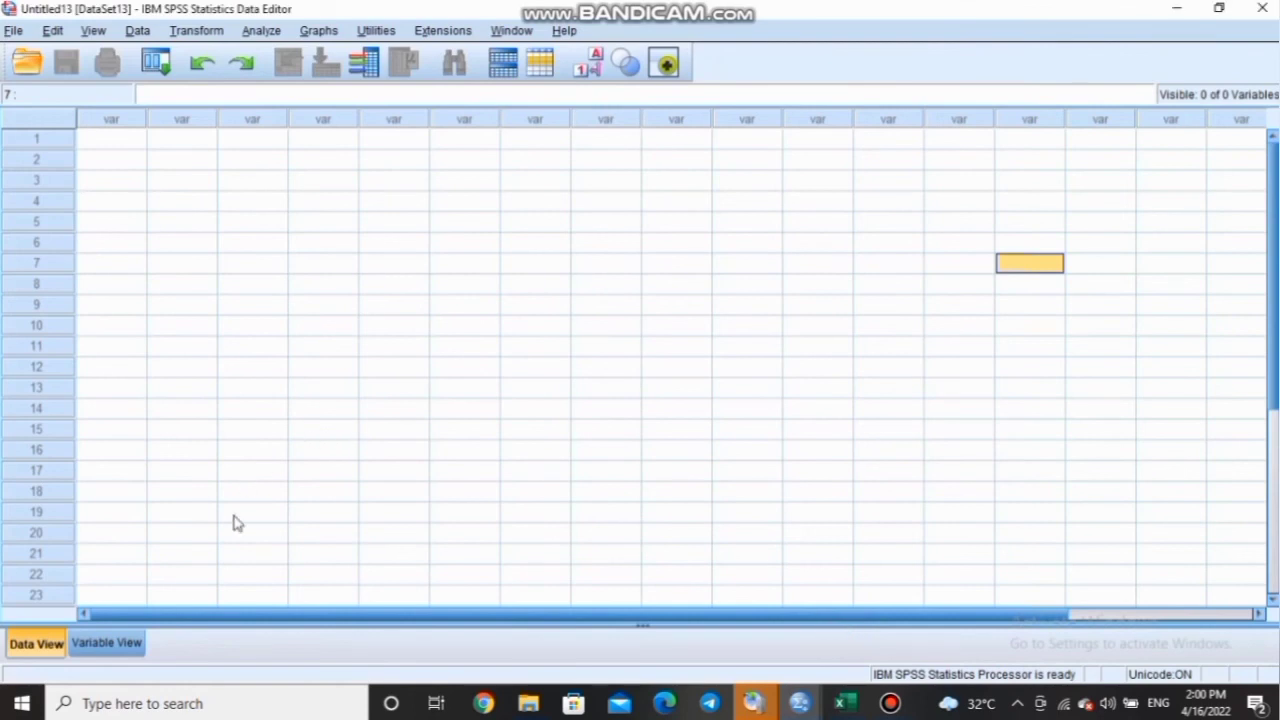
left_click(107, 644)
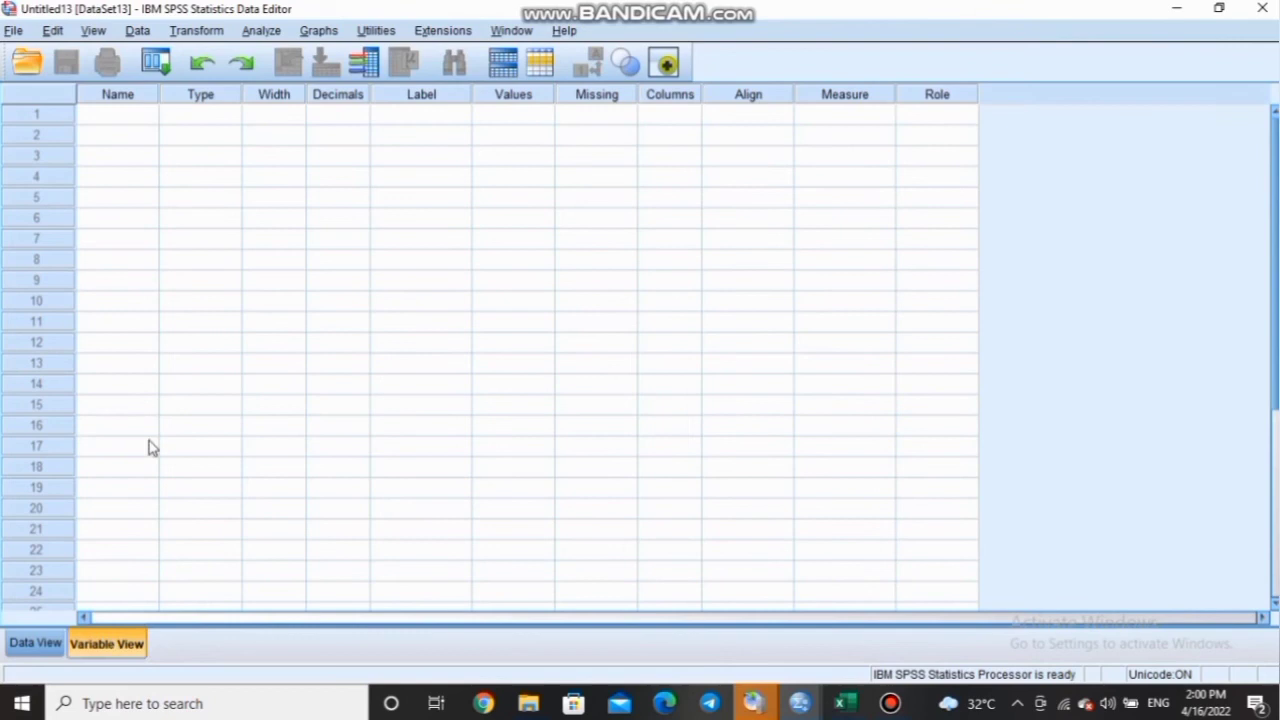
left_click(125, 123)
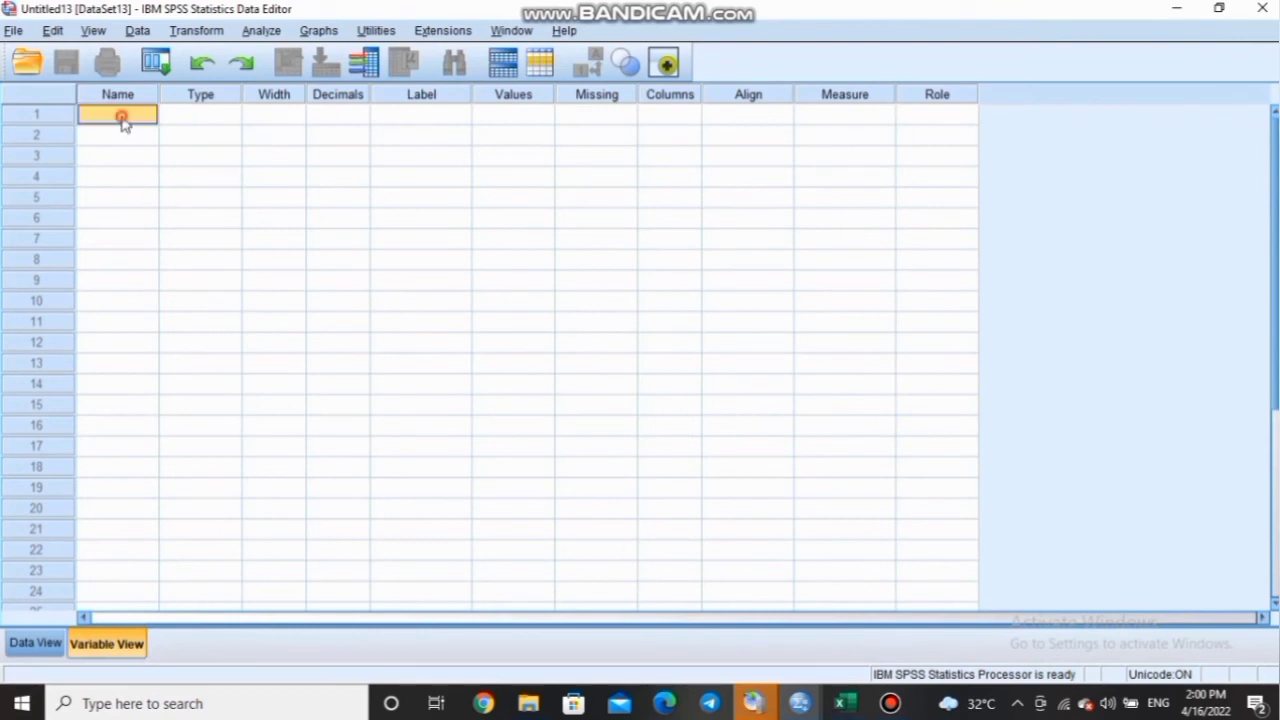
type("motivasi")
left_click(118, 131)
type("kinerja")
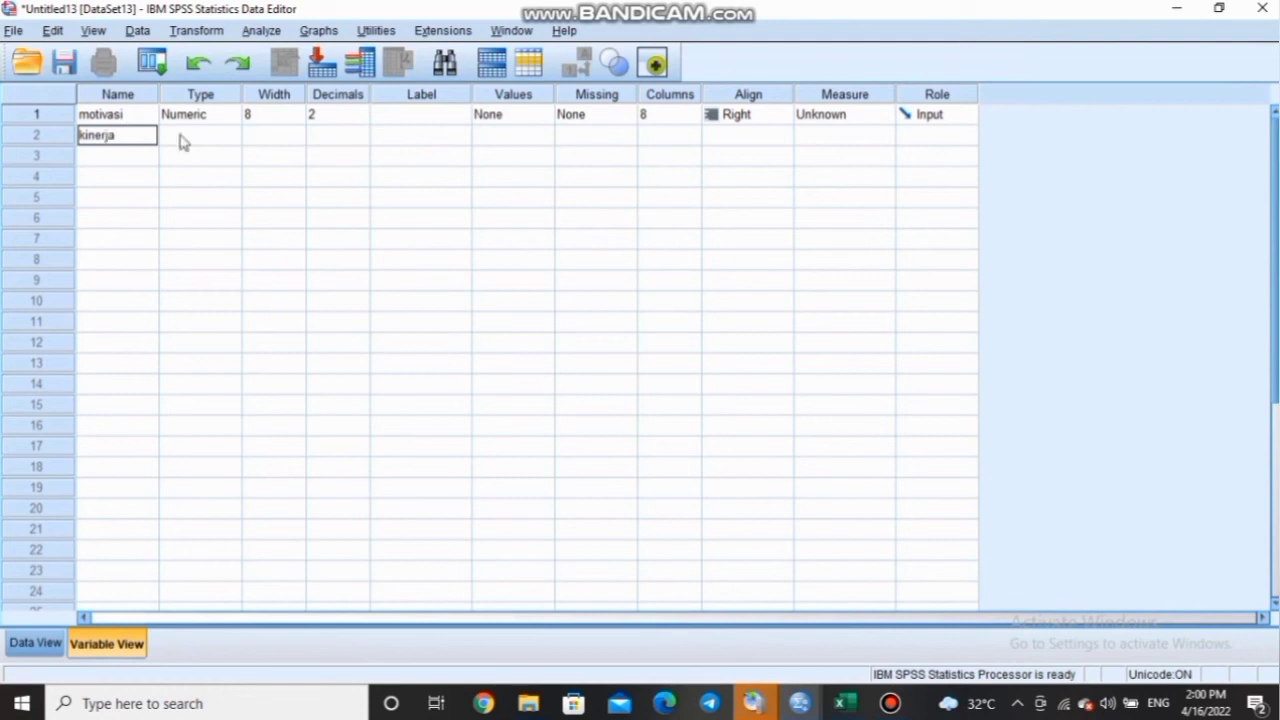
Step: Label the motivasi variable "motivasi pegawai" and the kinerja variable "kinerja pegawai"
left_click(407, 116)
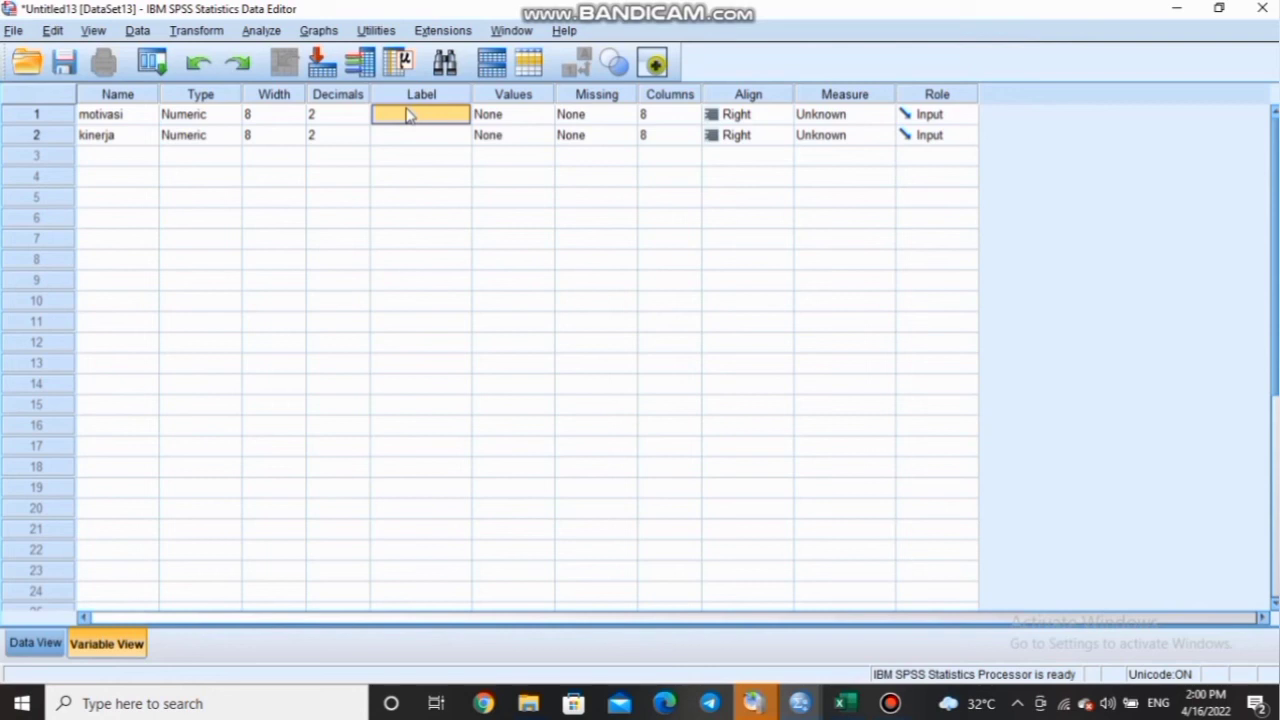
type("motivas")
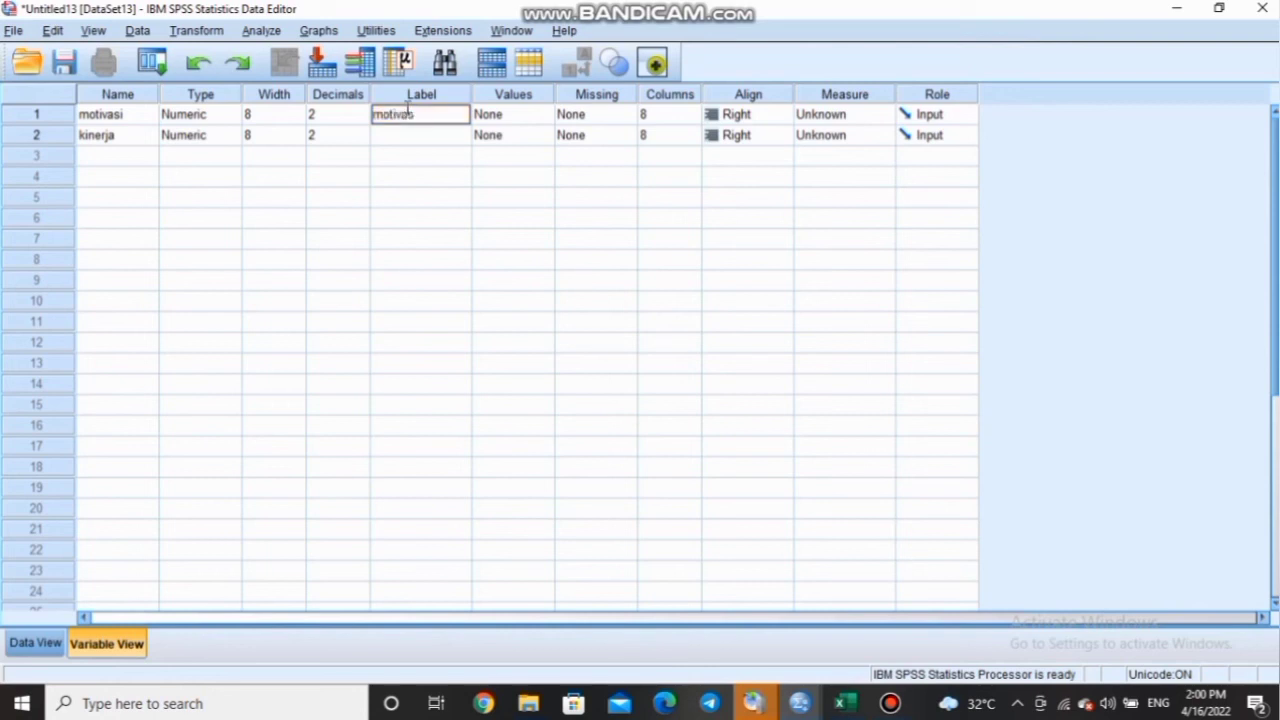
type("i o")
key("BackSpace")
type("pegawai")
left_click(405, 140)
type("kinerja pegawa")
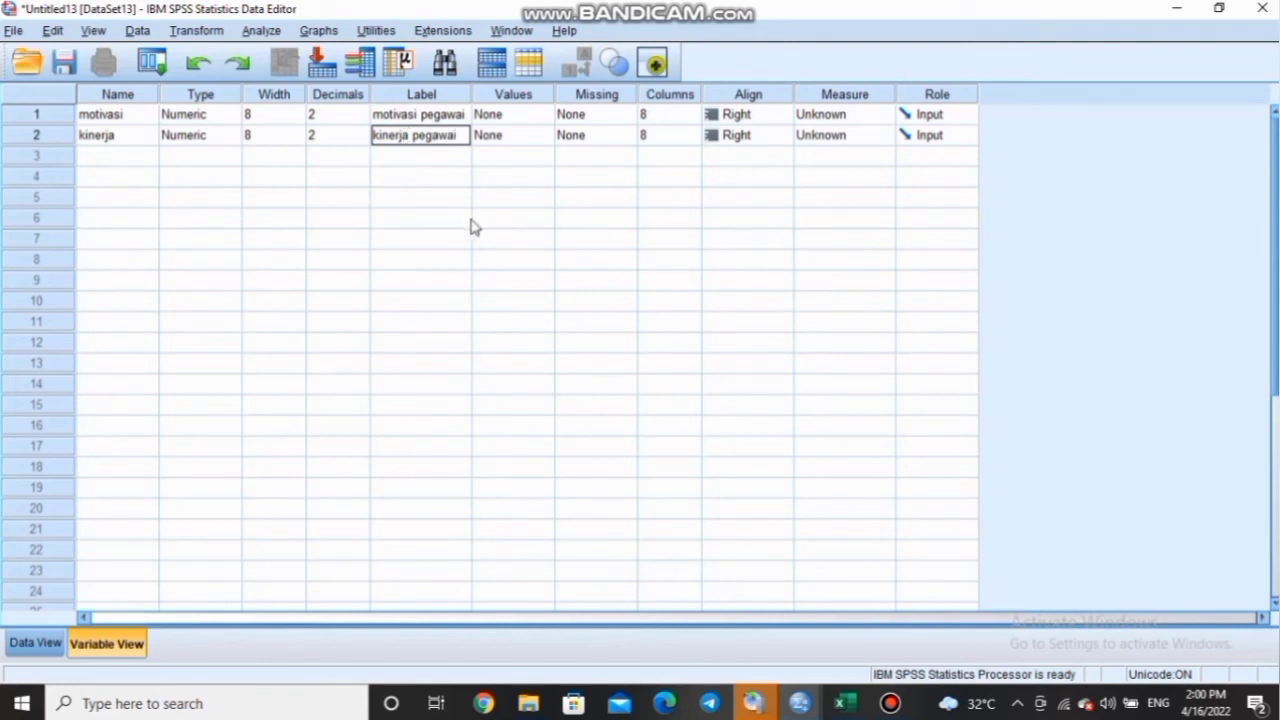
Step: Show the SPSS data grid, switch to Excel and copy the two data columns in A2:B21
left_click(45, 643)
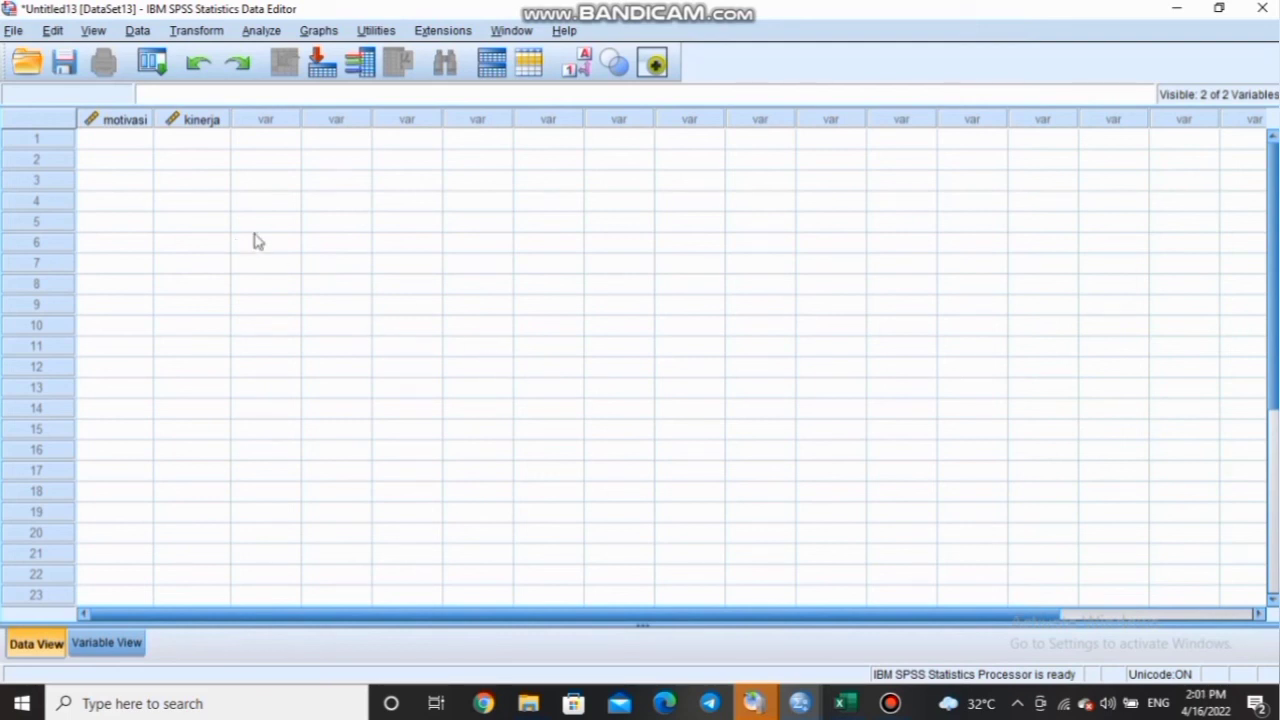
left_click(845, 703)
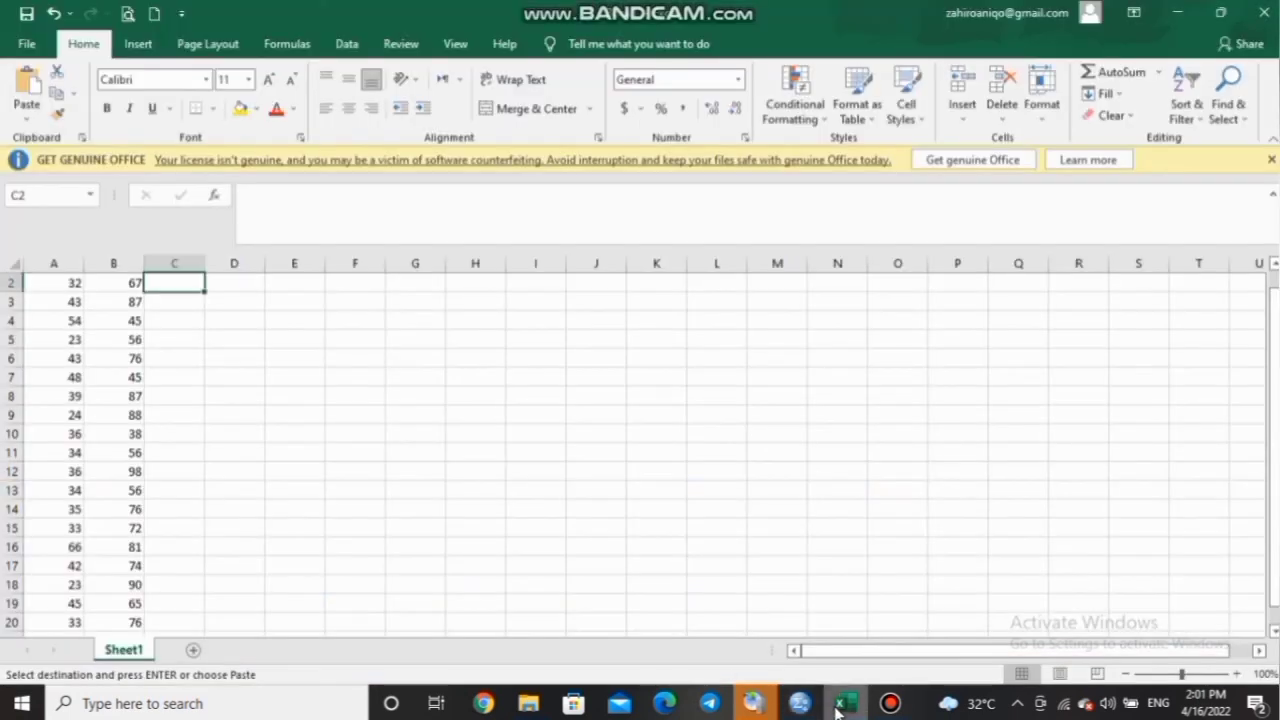
left_click(63, 289)
key("ctrl+shift+Down")
key("ctrl+shift+Right")
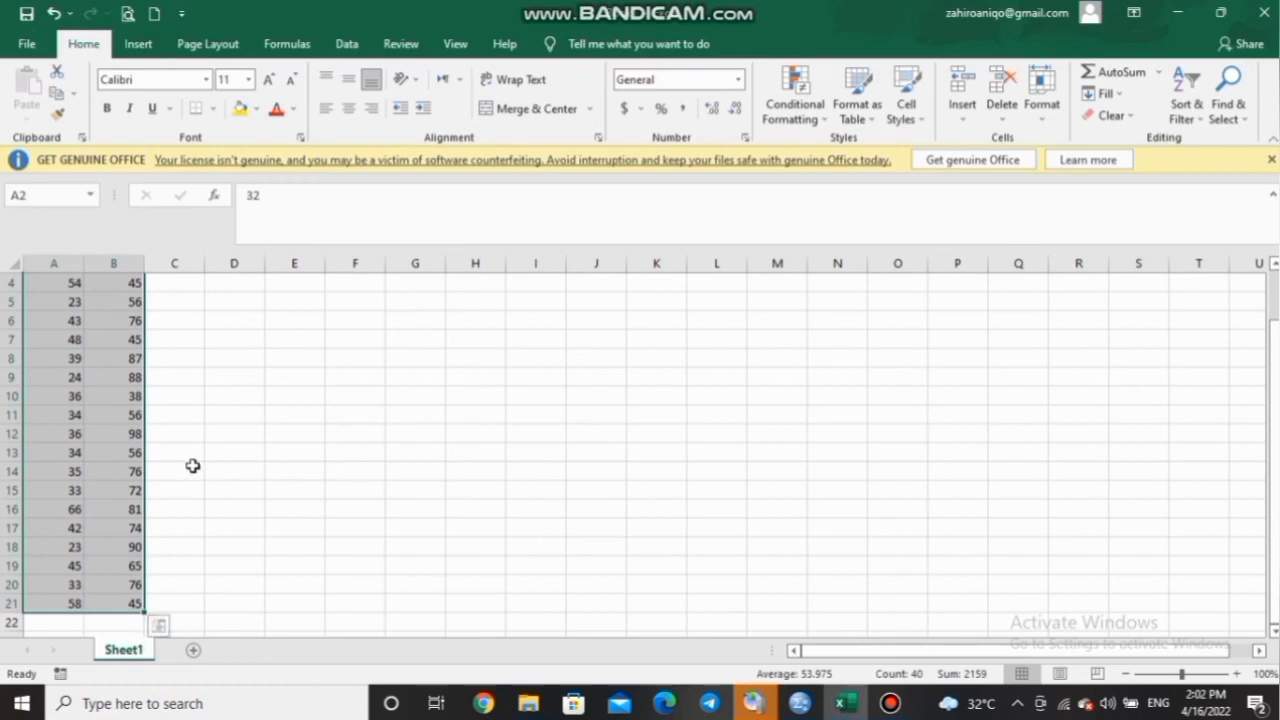
key("ctrl+c")
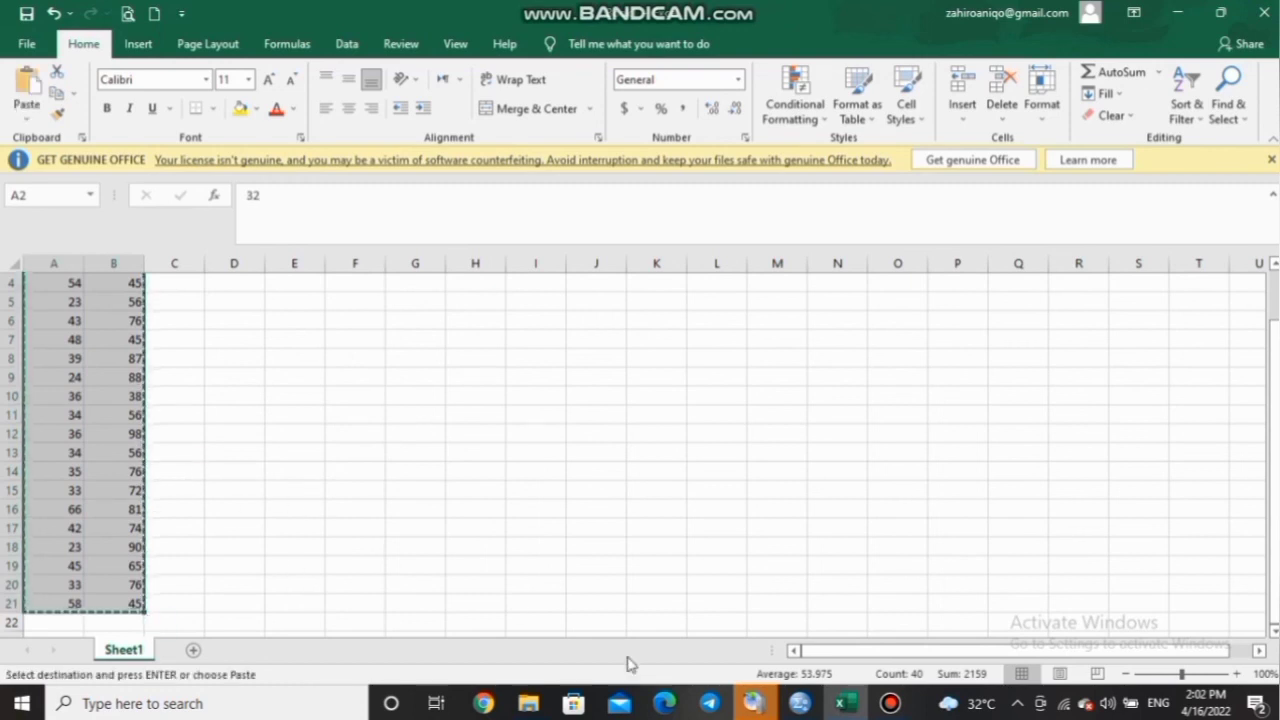
Step: Switch back to the SPSS dataset and paste the copied values starting at row 1 of motivasi
mouse_move(757, 705)
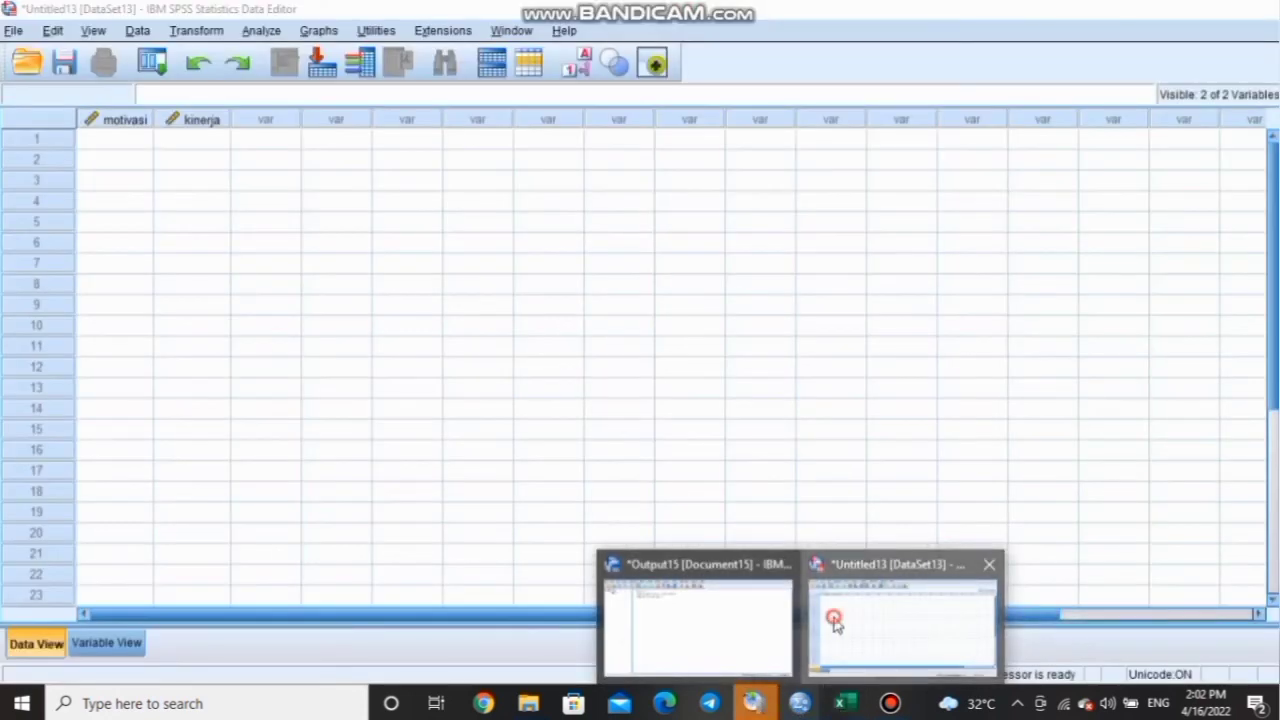
left_click(831, 620)
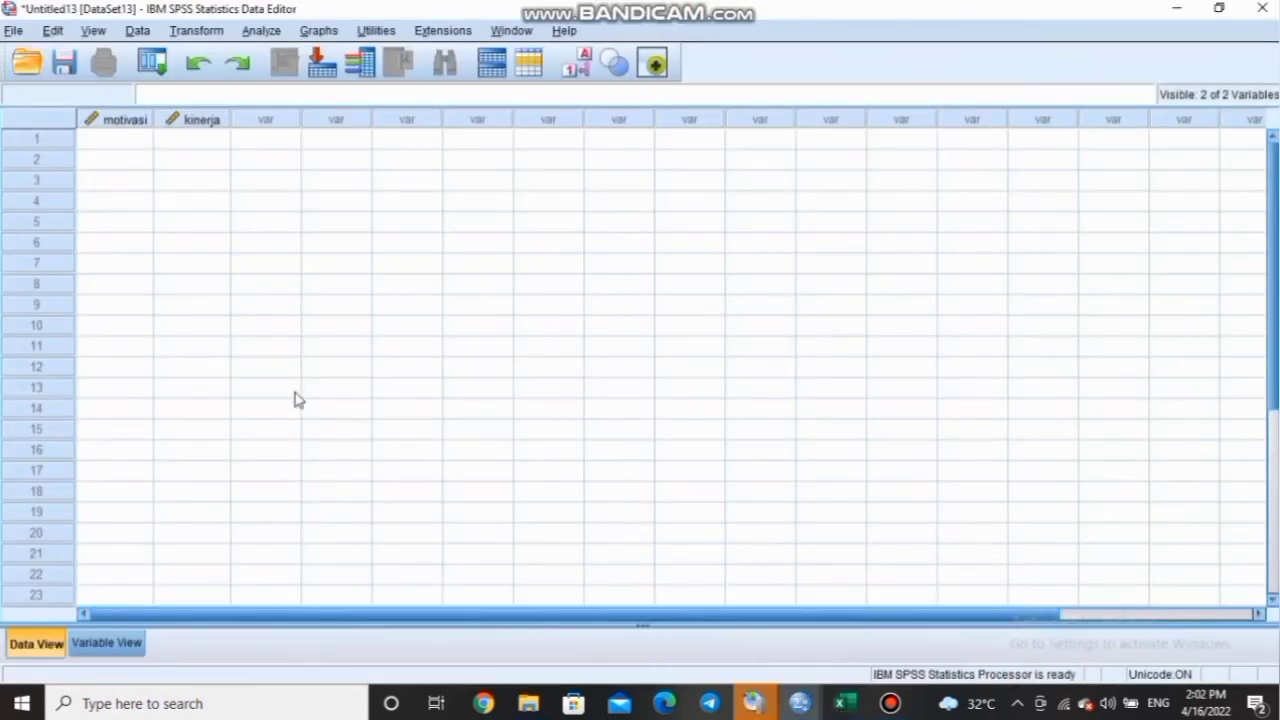
left_click(96, 140)
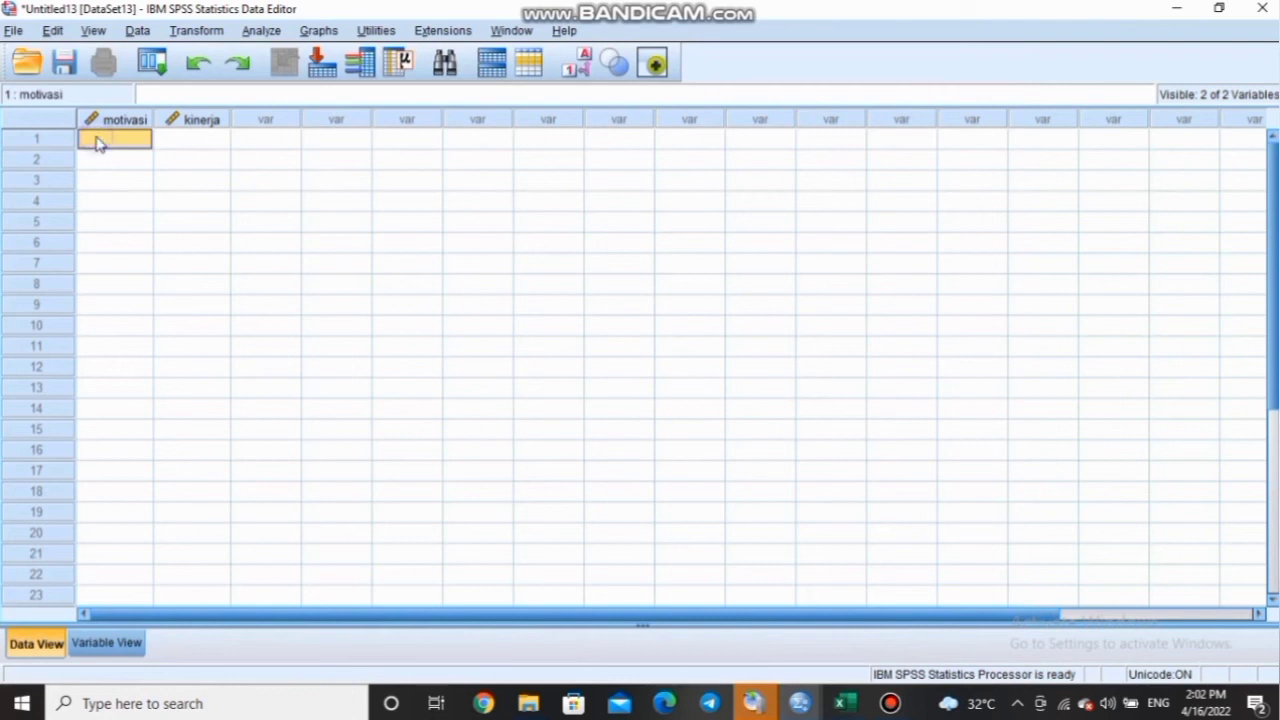
right_click(98, 143)
left_click(124, 244)
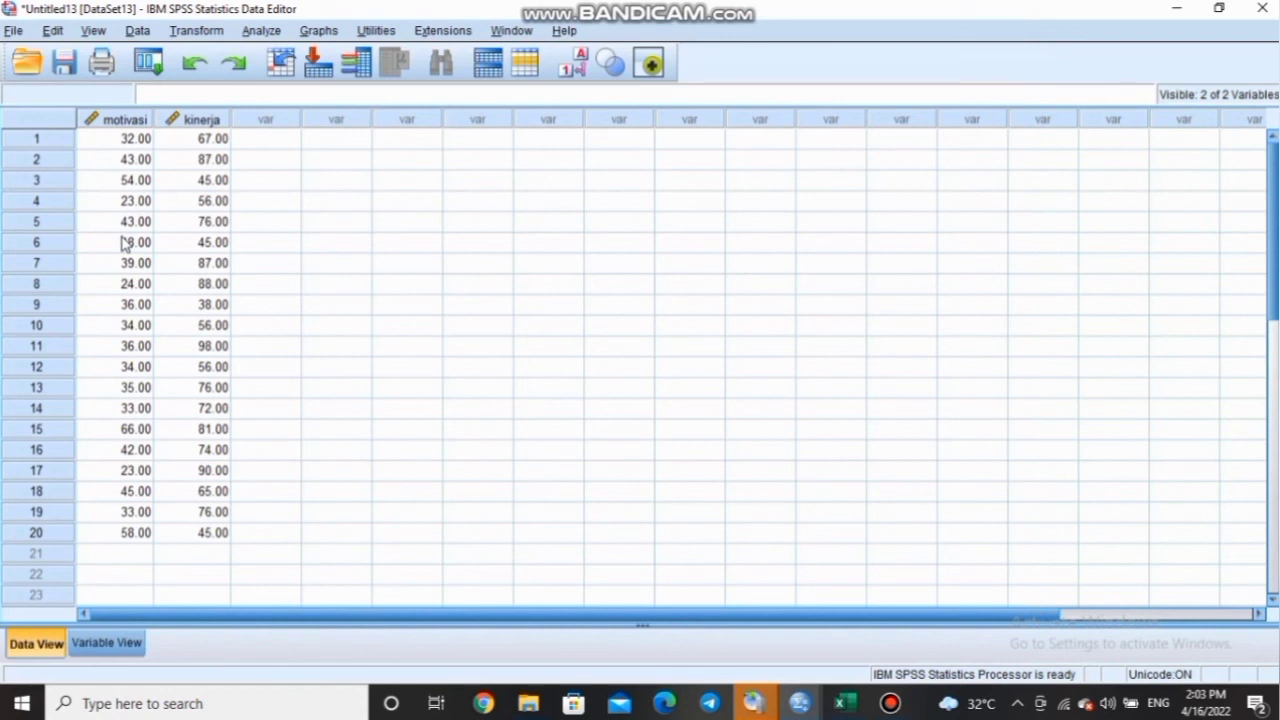
Step: Set up a Linear Regression with motivasi pegawai as the independent variable and kinerja pegawai as the dependent variable
left_click(258, 31)
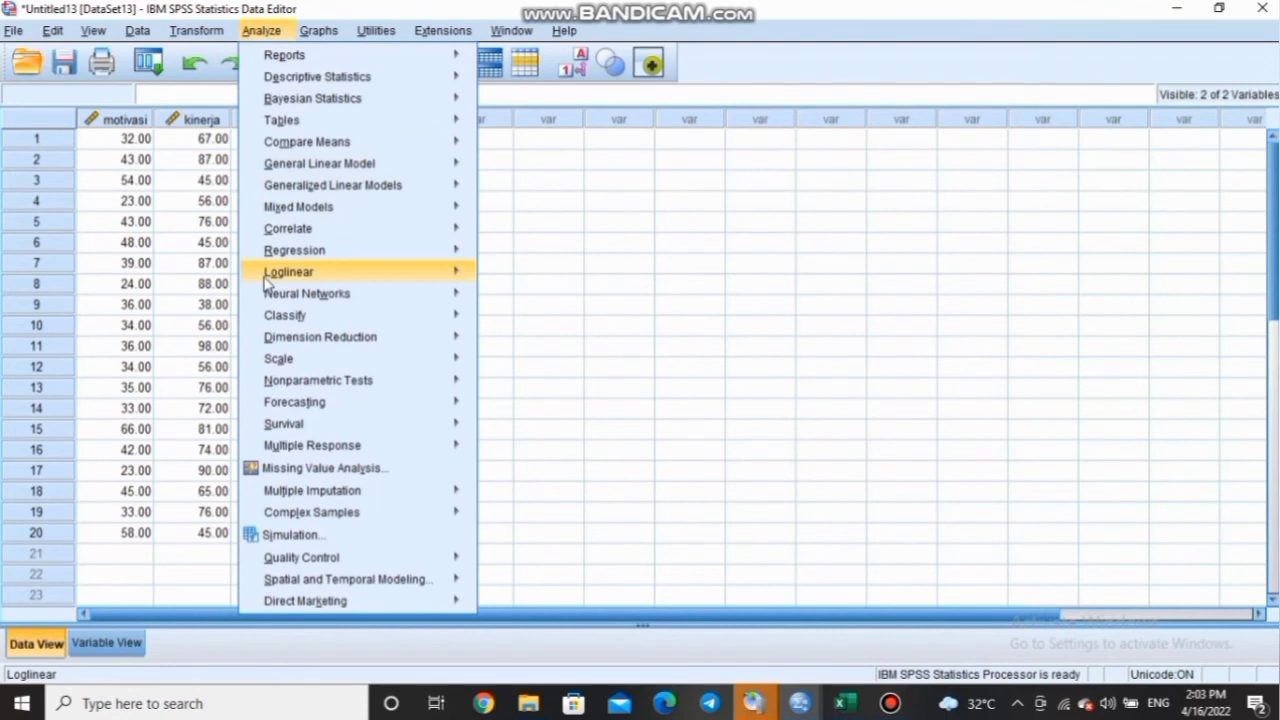
mouse_move(275, 252)
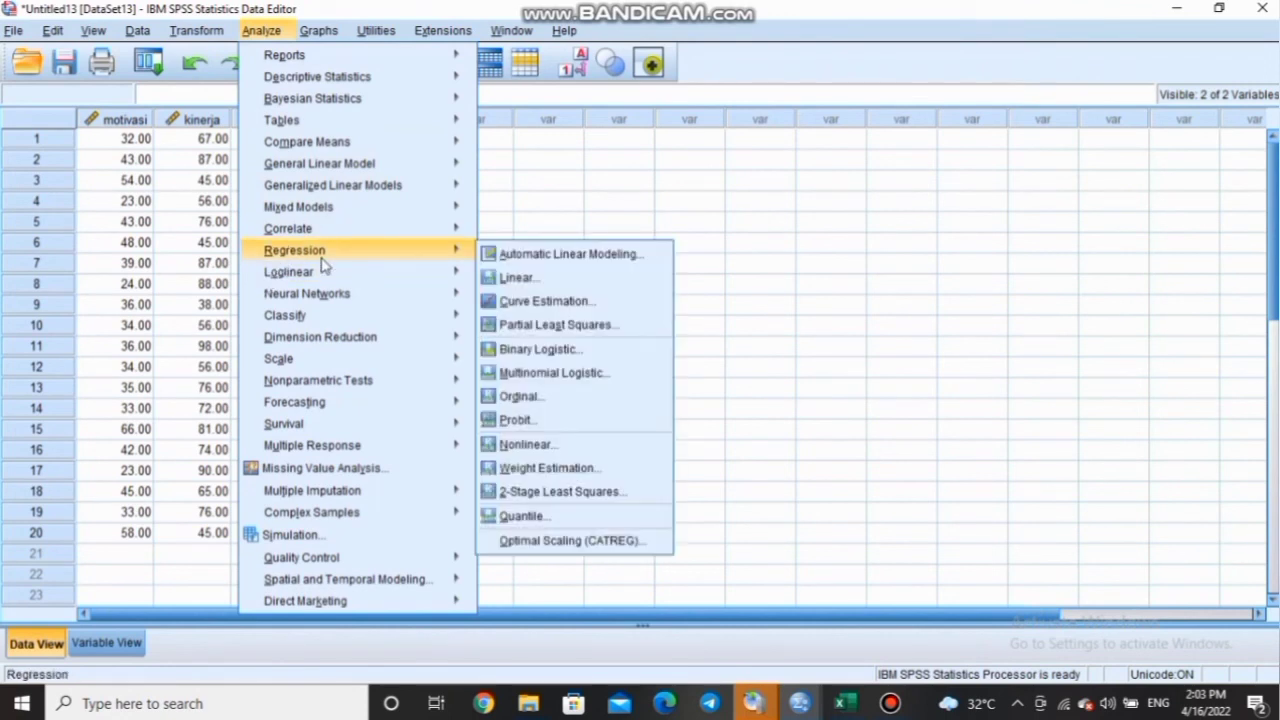
left_click(510, 280)
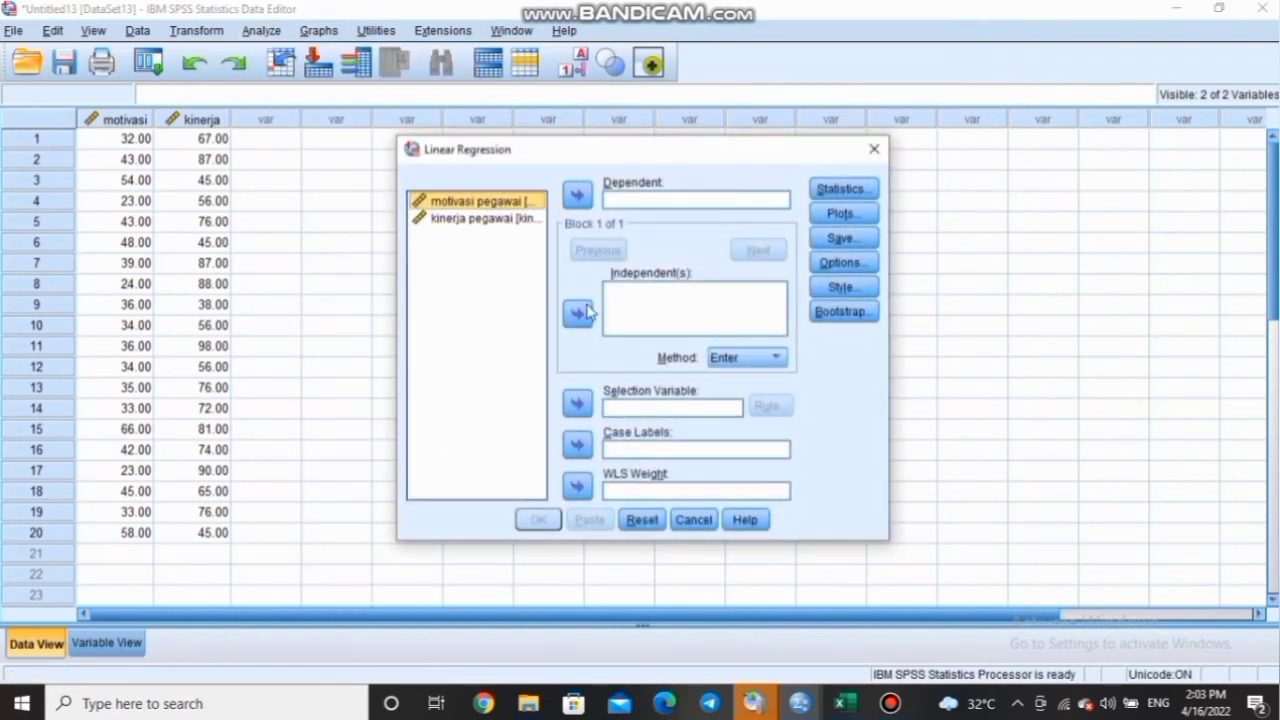
left_click(580, 316)
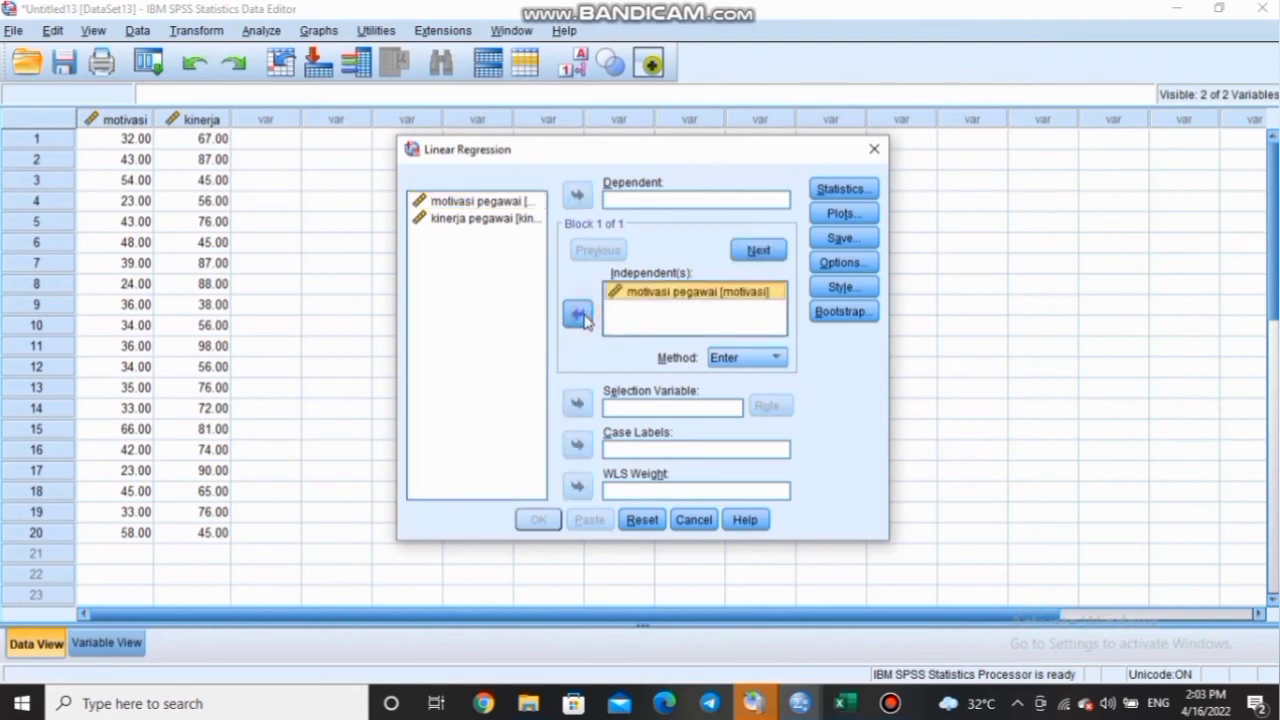
left_click(488, 218)
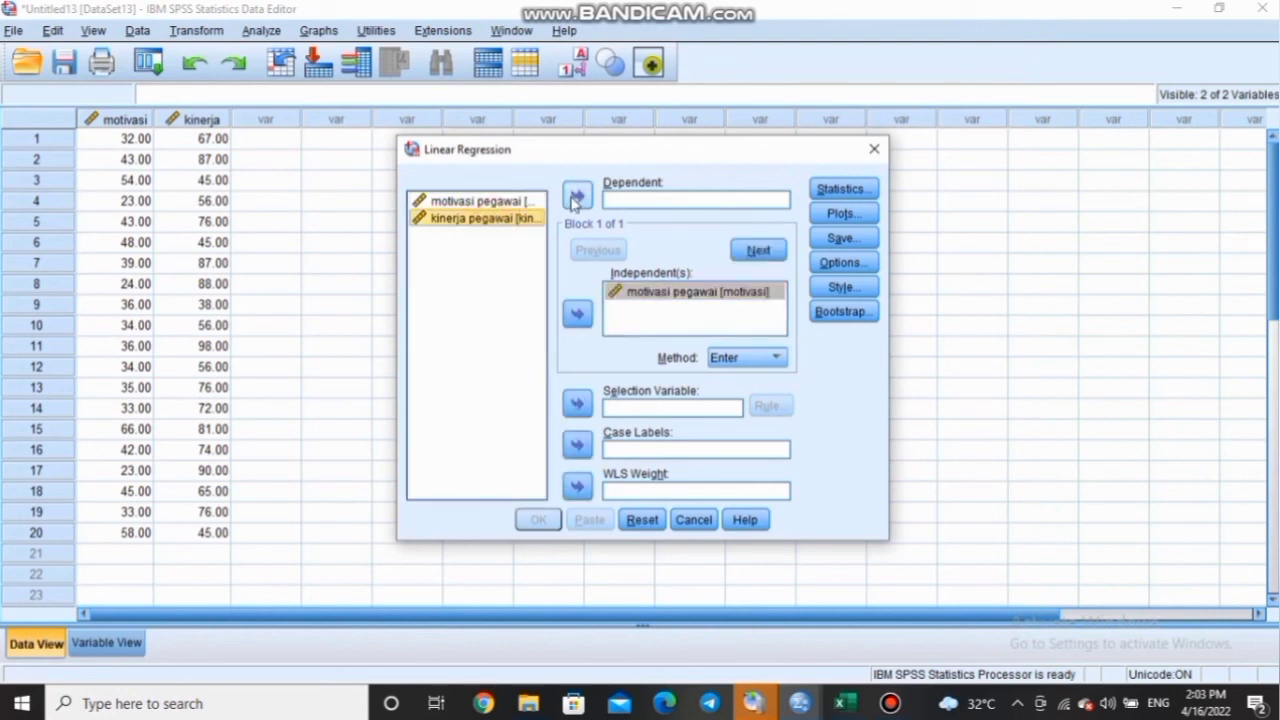
left_click(580, 195)
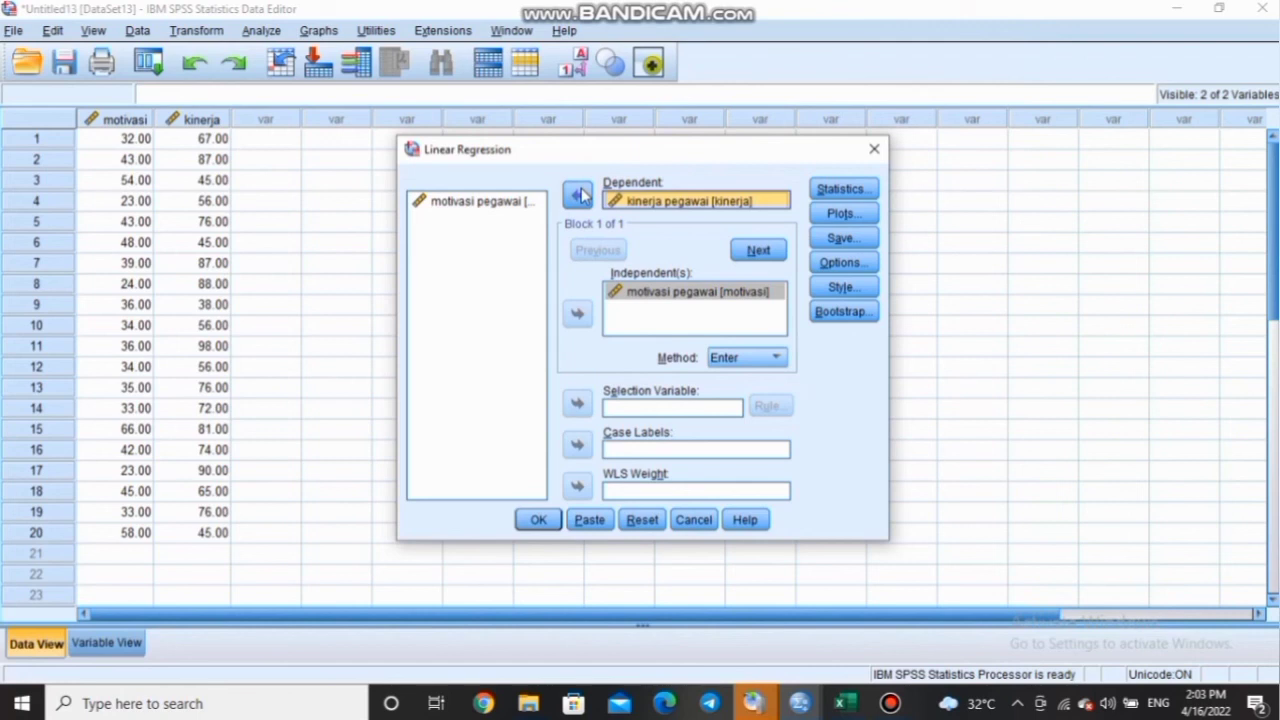
Step: Set the regression to save unstandardized residuals and run the analysis
left_click(869, 238)
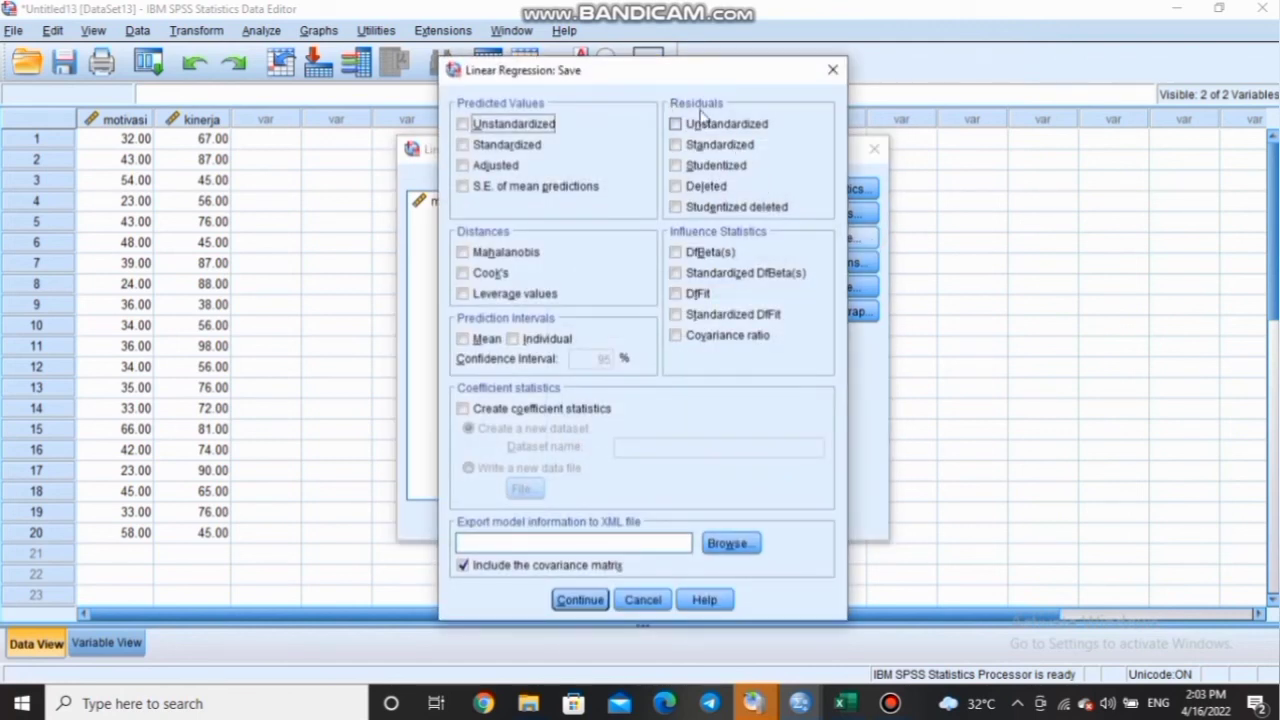
left_click(678, 127)
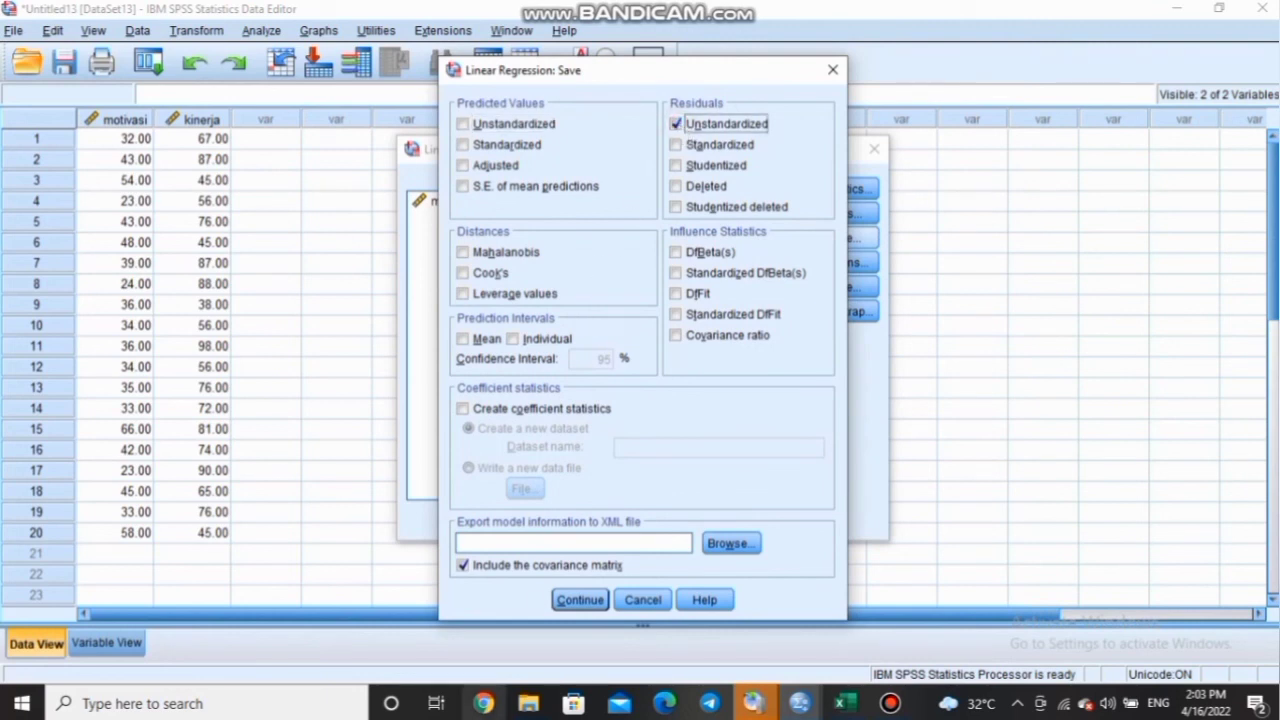
left_click(578, 603)
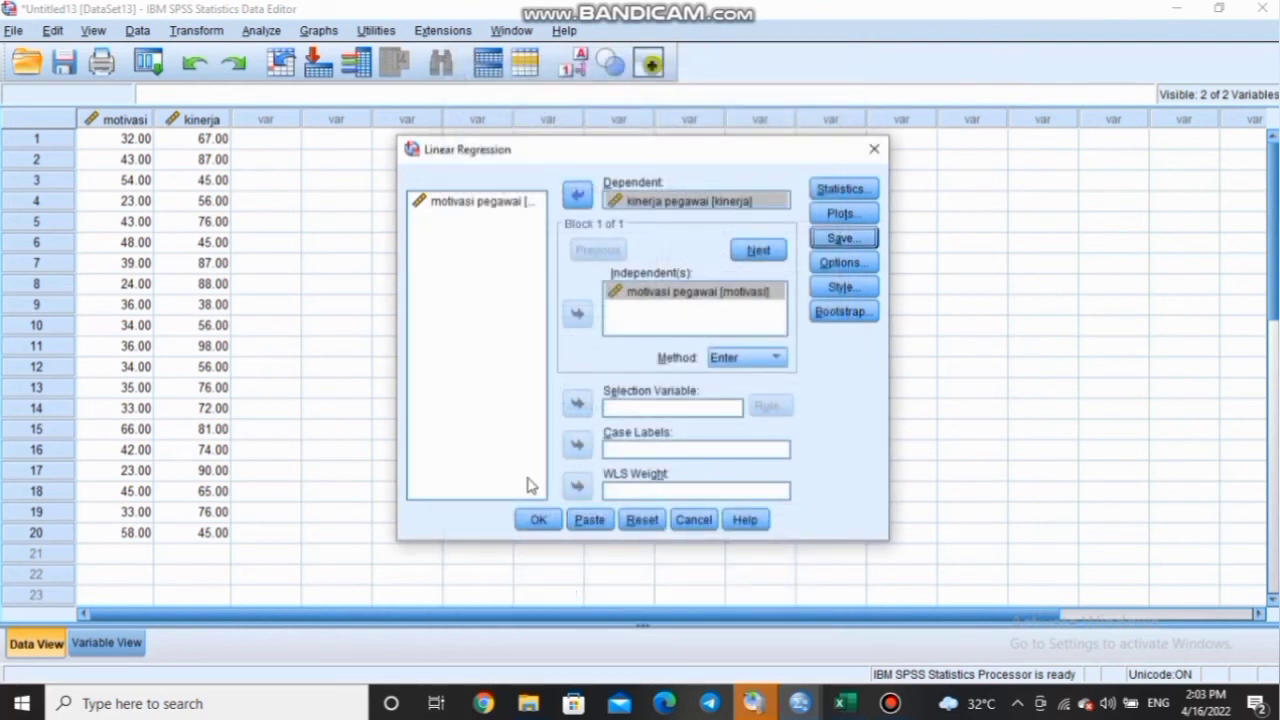
left_click(538, 520)
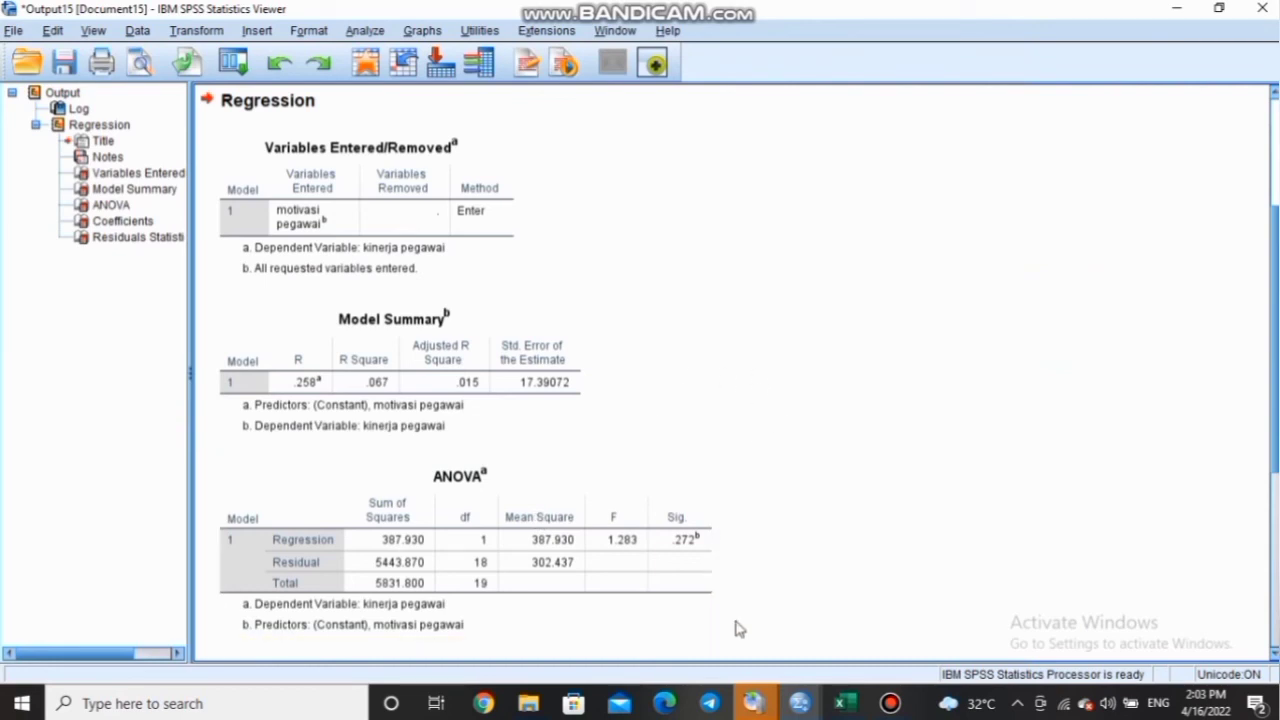
Step: Return to the Untitled13 dataset and open the legacy nonparametric One-Sample Kolmogorov-Smirnov test
left_click(800, 705)
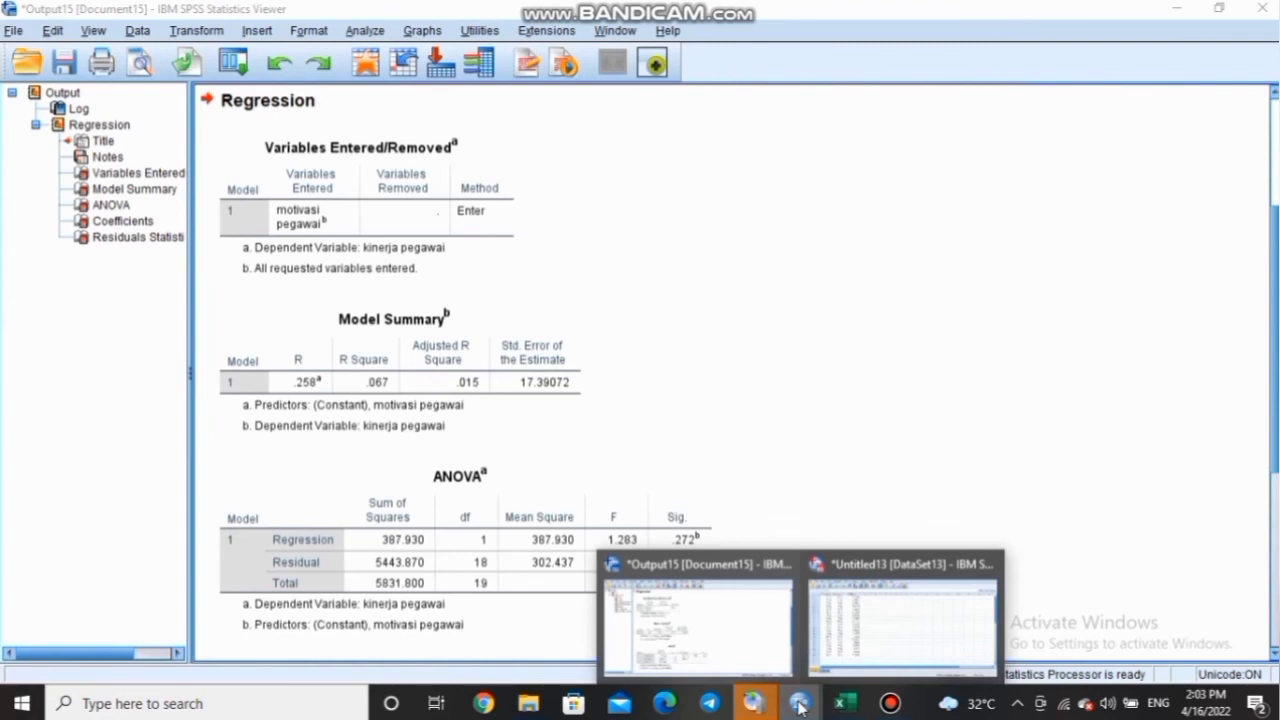
left_click(875, 645)
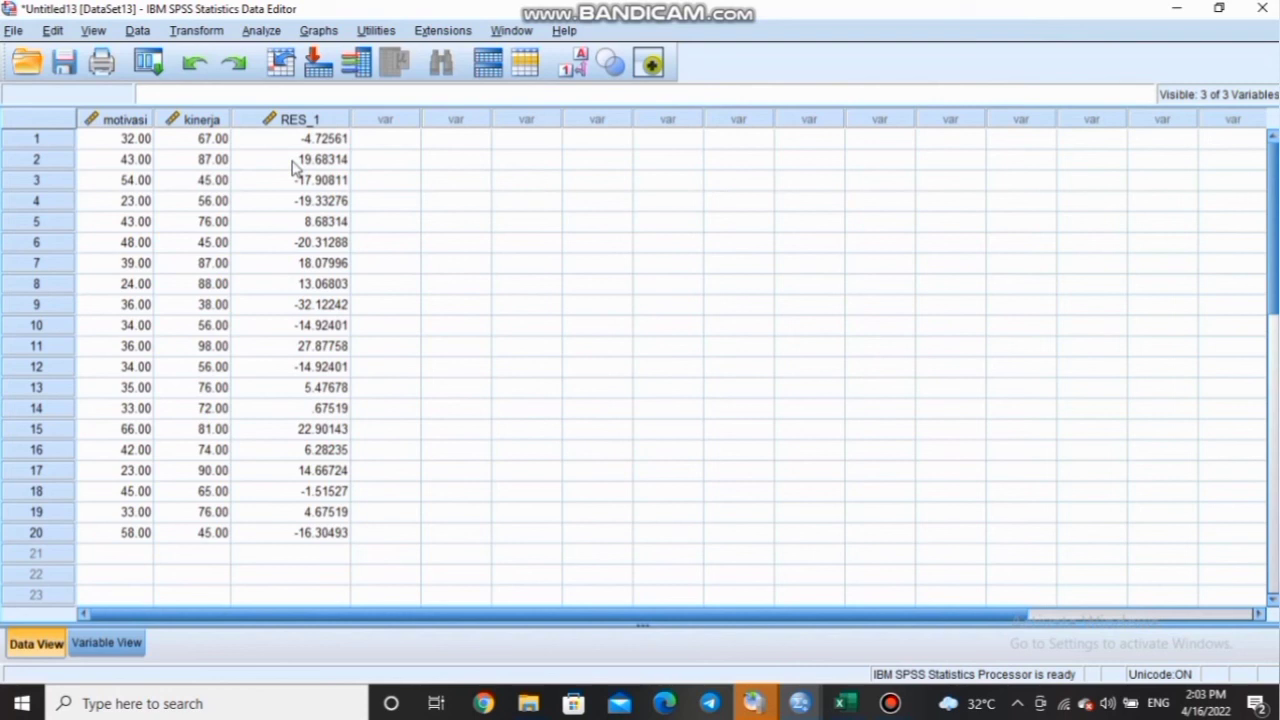
left_click(262, 32)
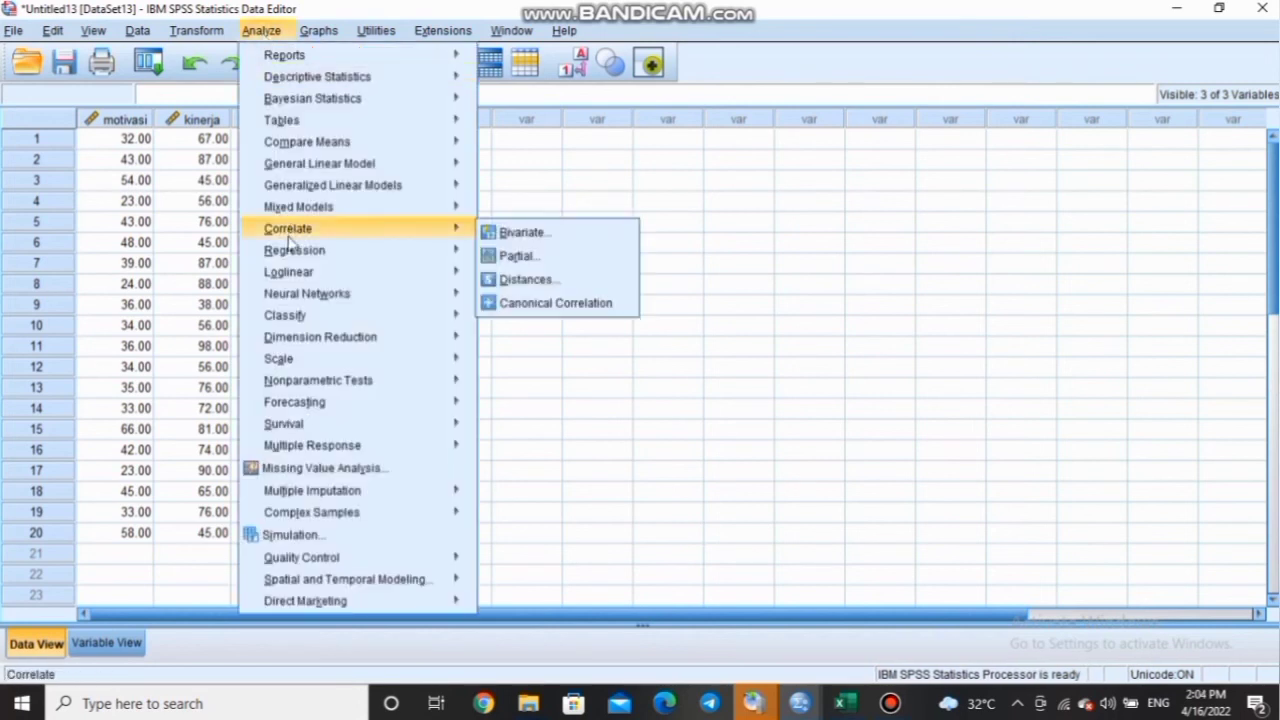
mouse_move(298, 384)
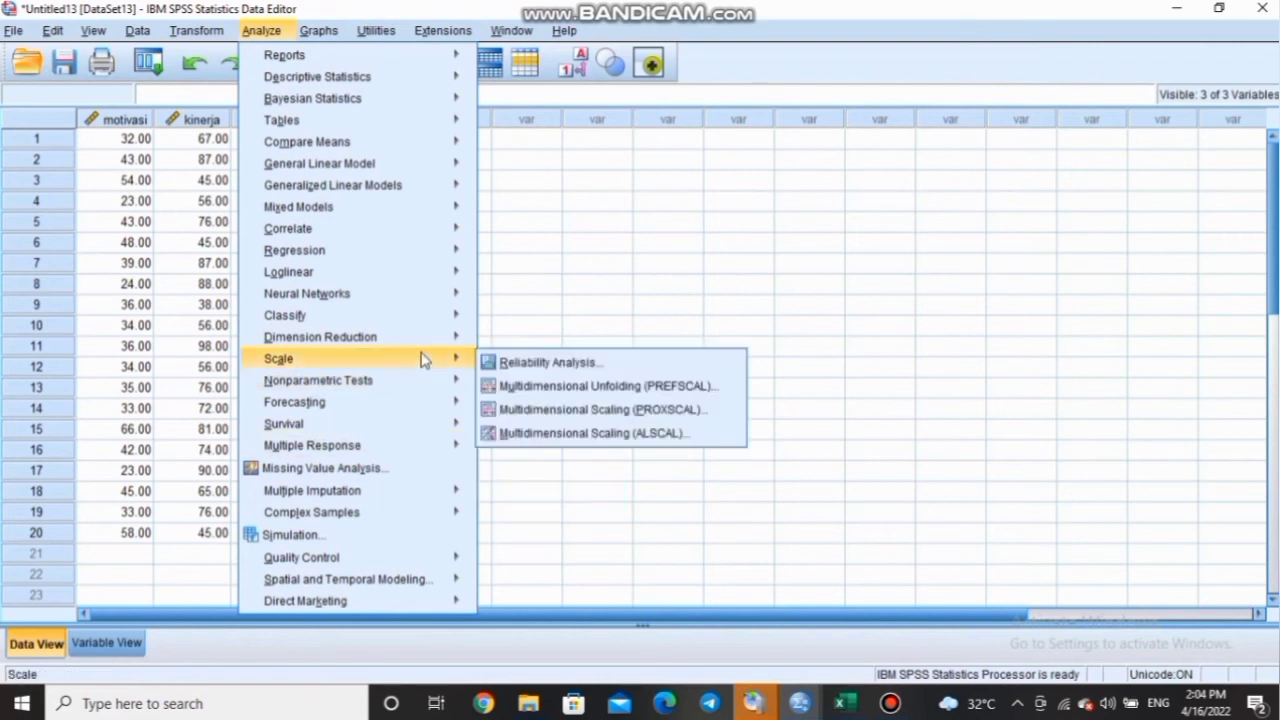
mouse_move(429, 380)
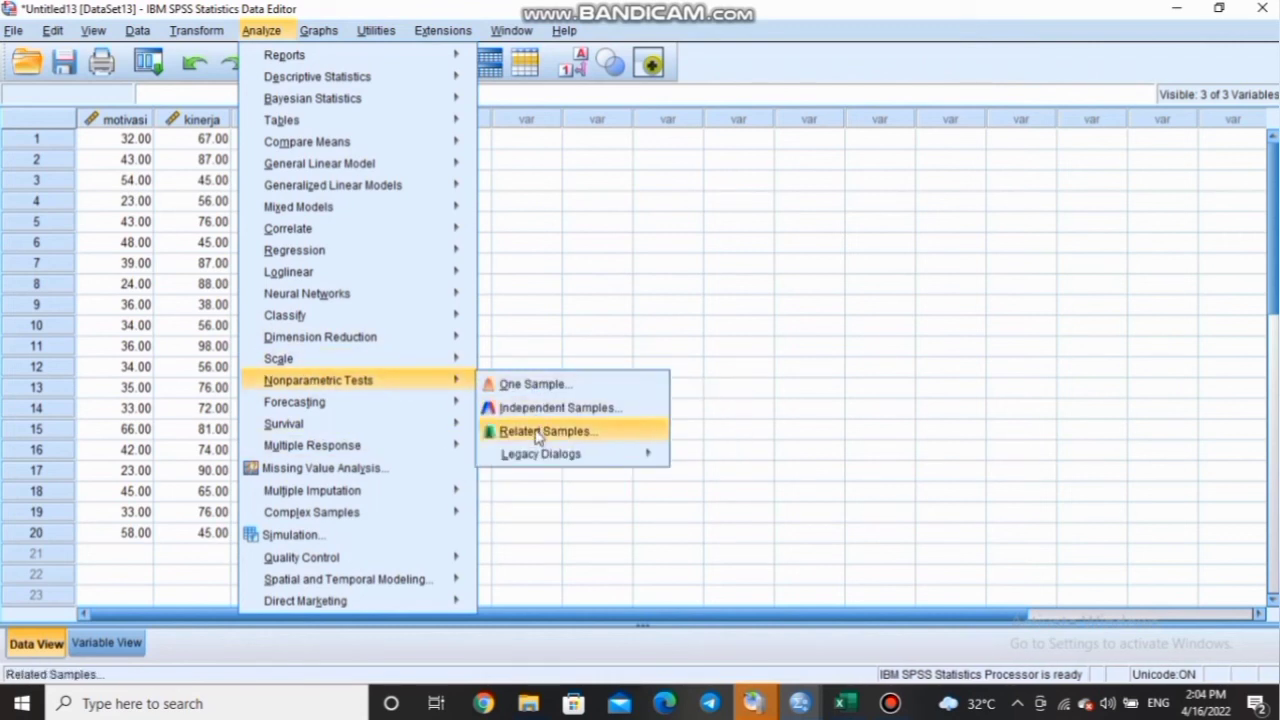
mouse_move(540, 453)
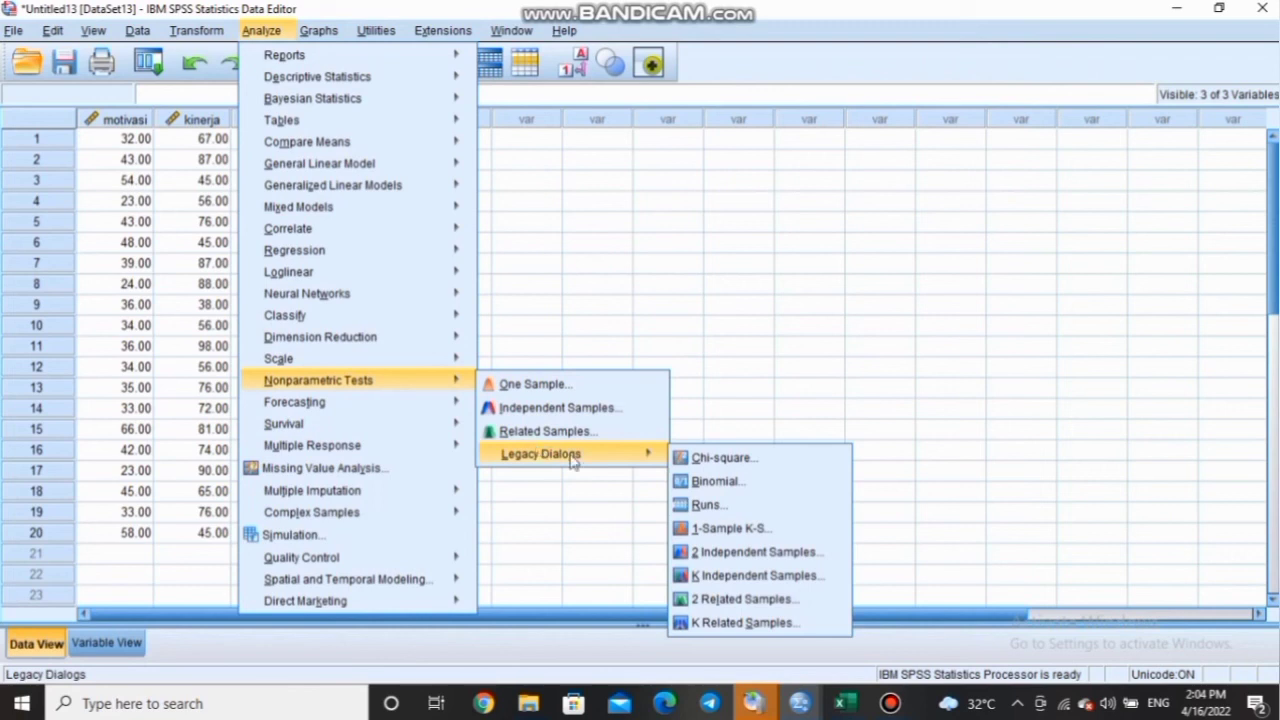
left_click(771, 533)
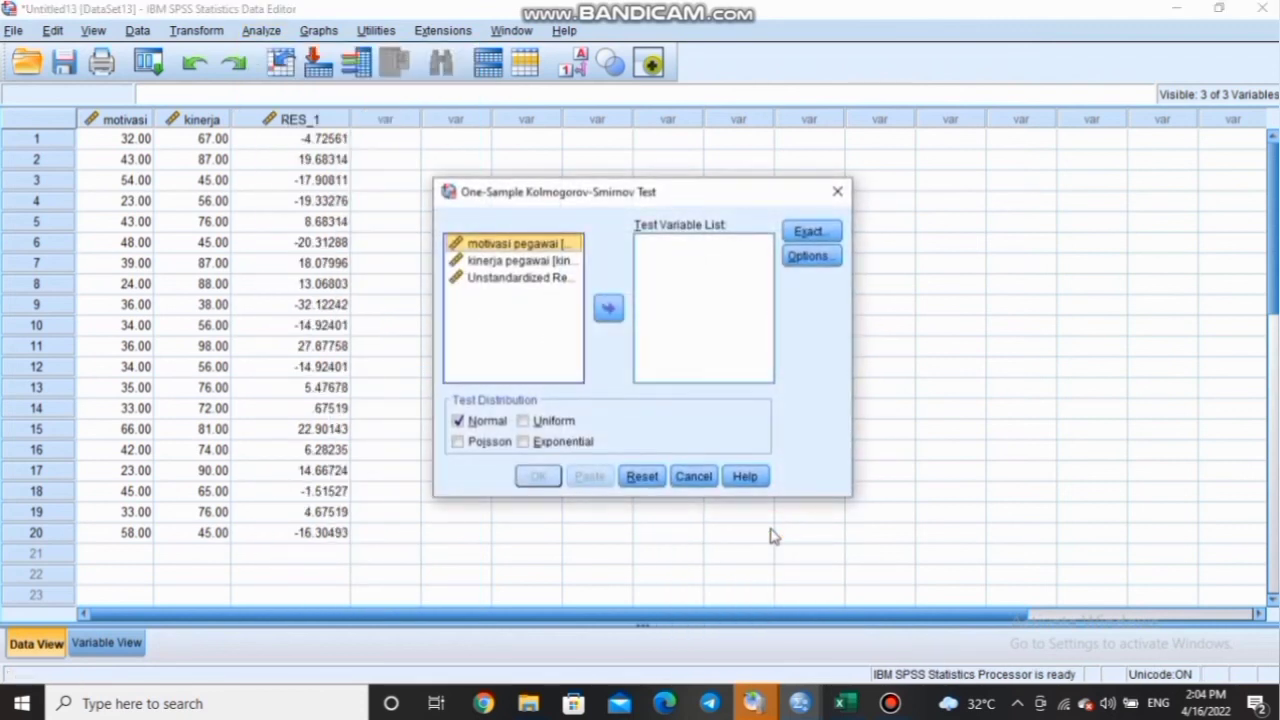
Step: Run the Kolmogorov-Smirnov test on the Unstandardized Residual variable against the Normal distribution and examine the results table
left_click(540, 278)
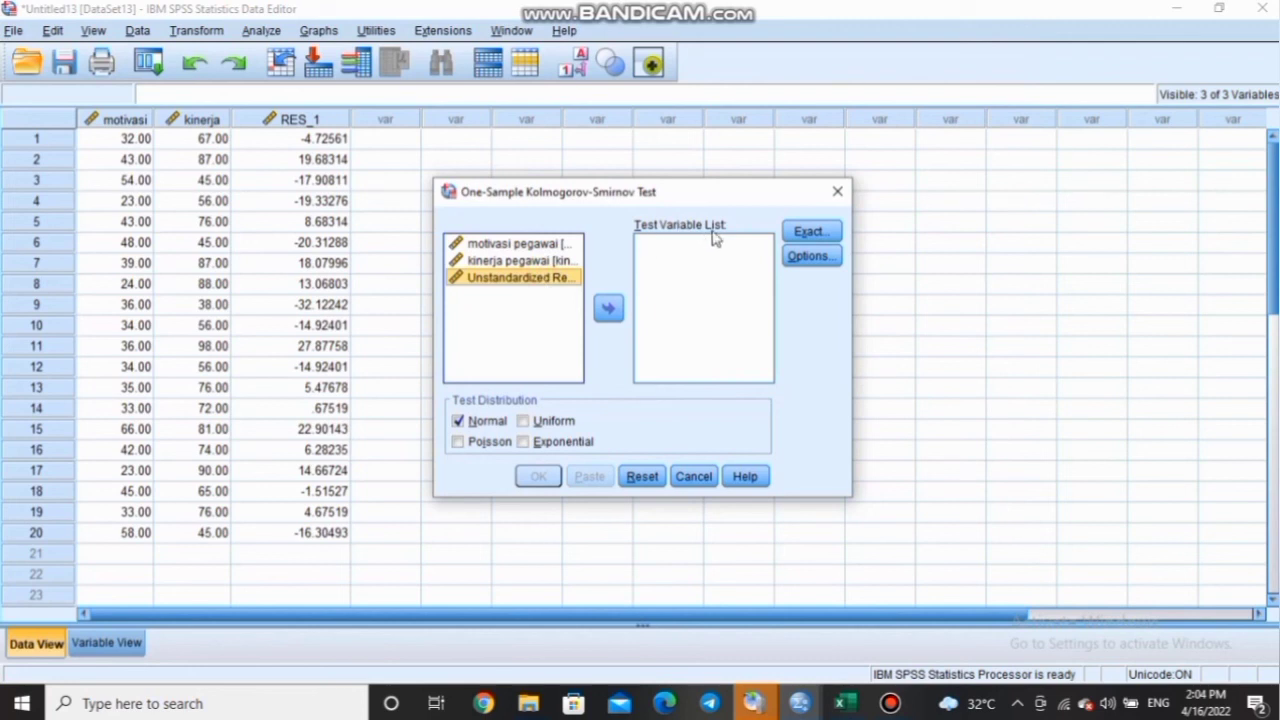
left_click(607, 310)
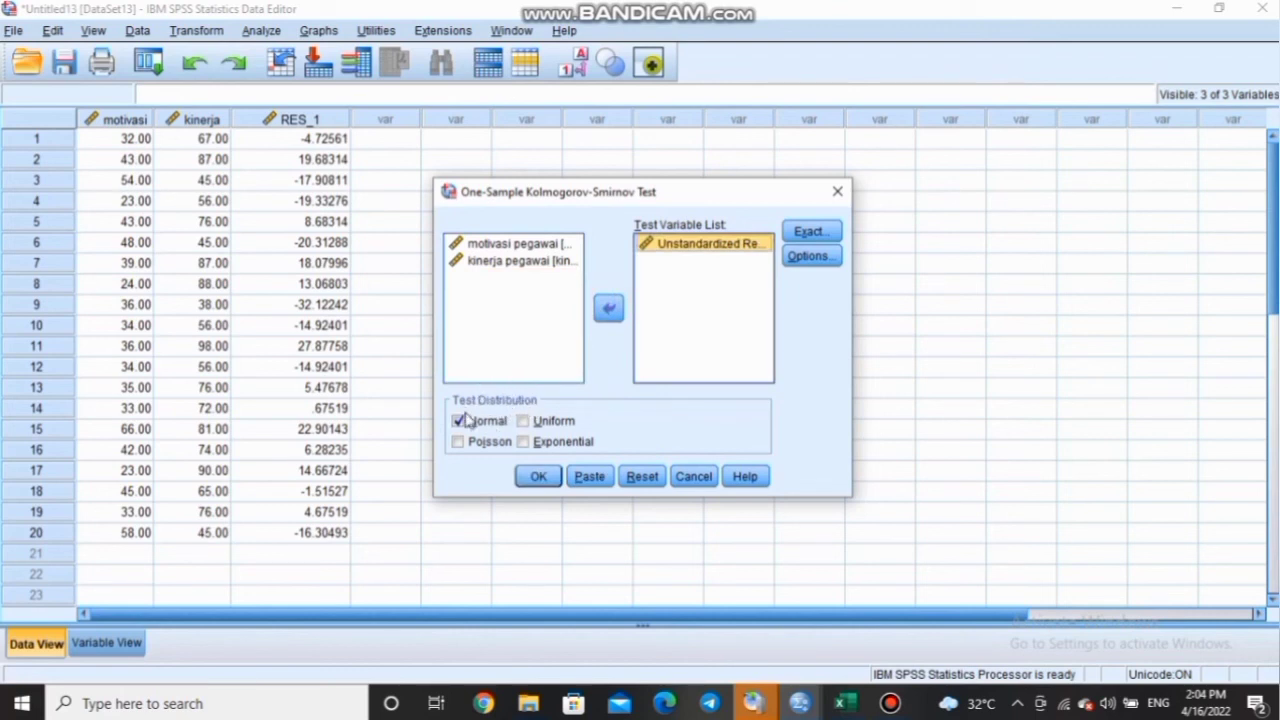
left_click(534, 477)
left_click(524, 482)
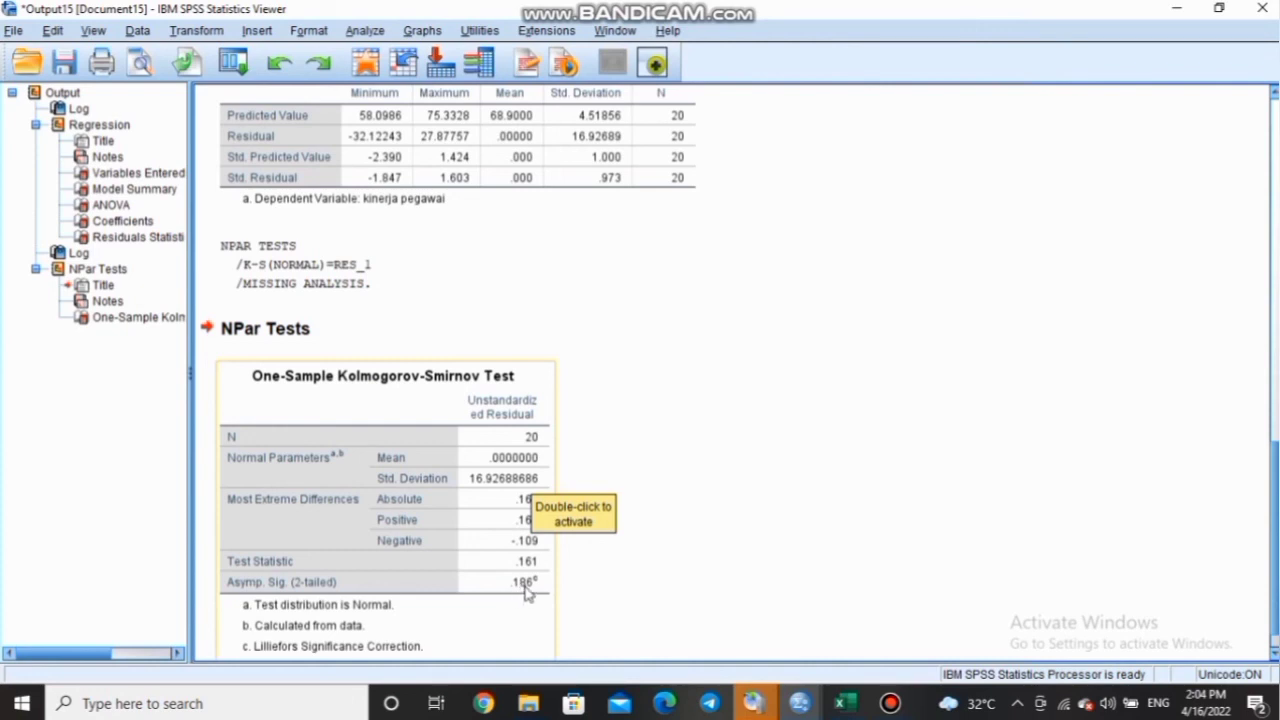
left_click(583, 587)
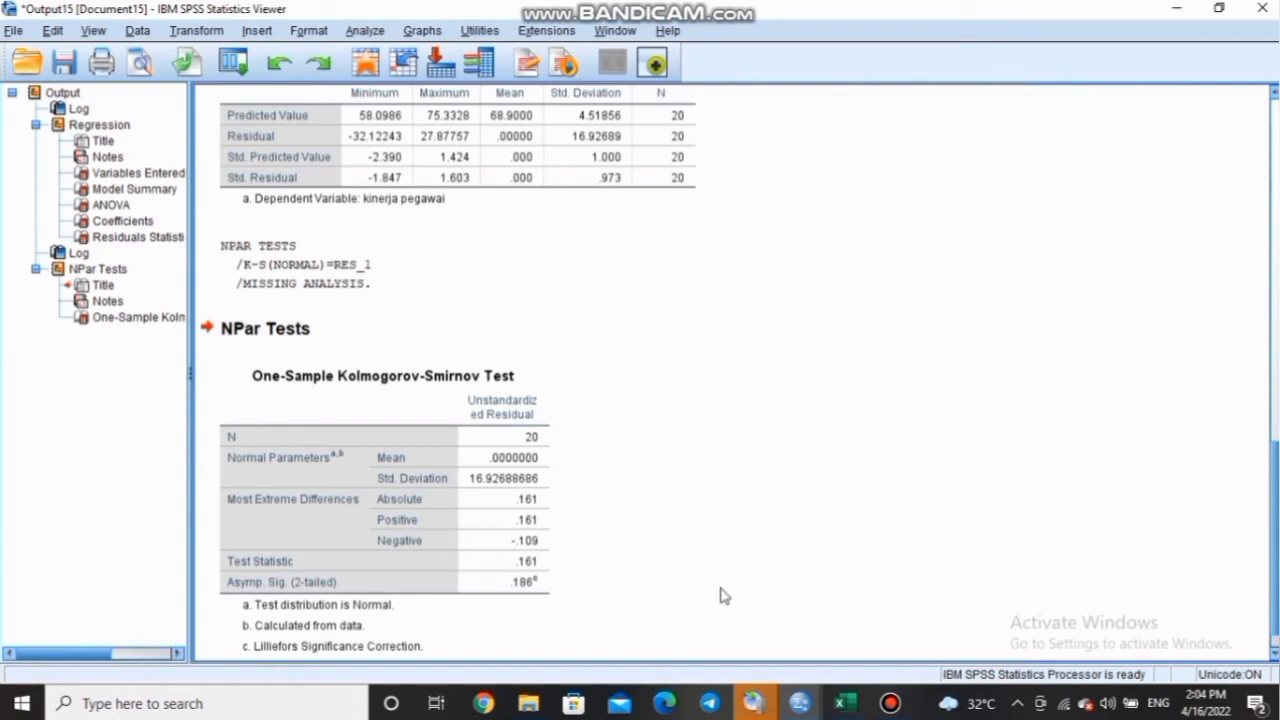
Step: Switch from the output viewer back to the Untitled13 dataset
left_click(801, 704)
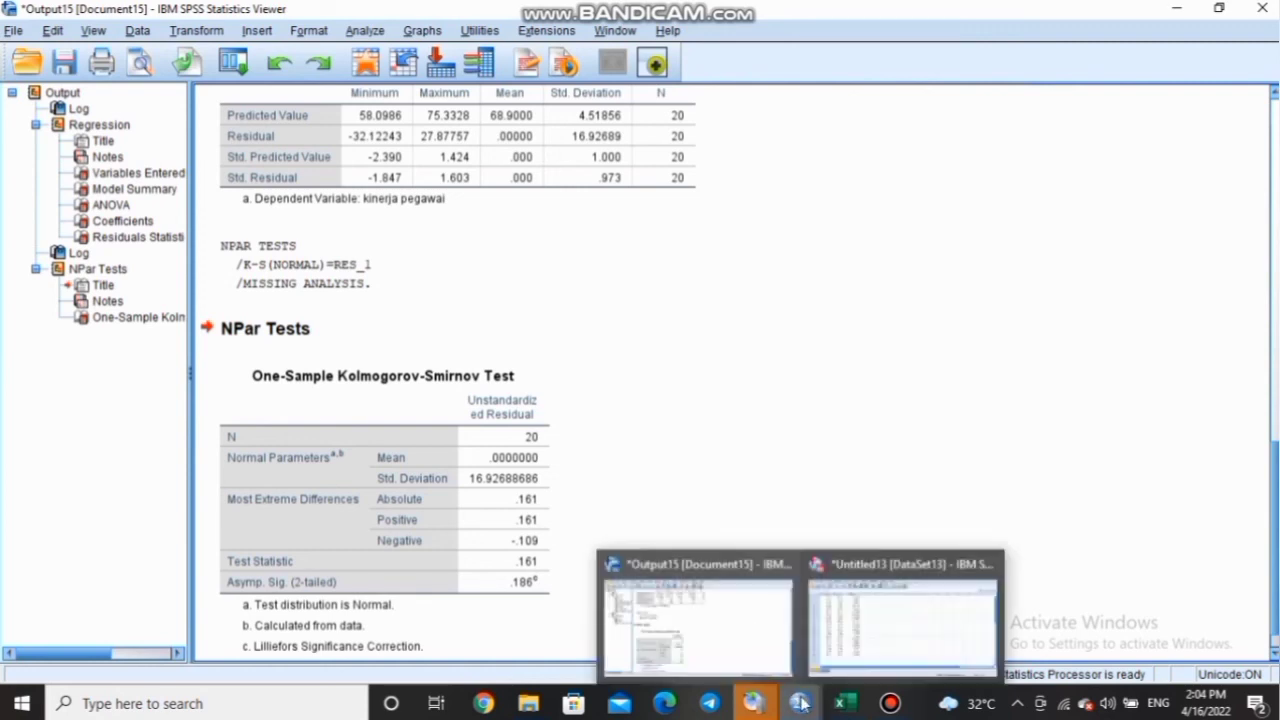